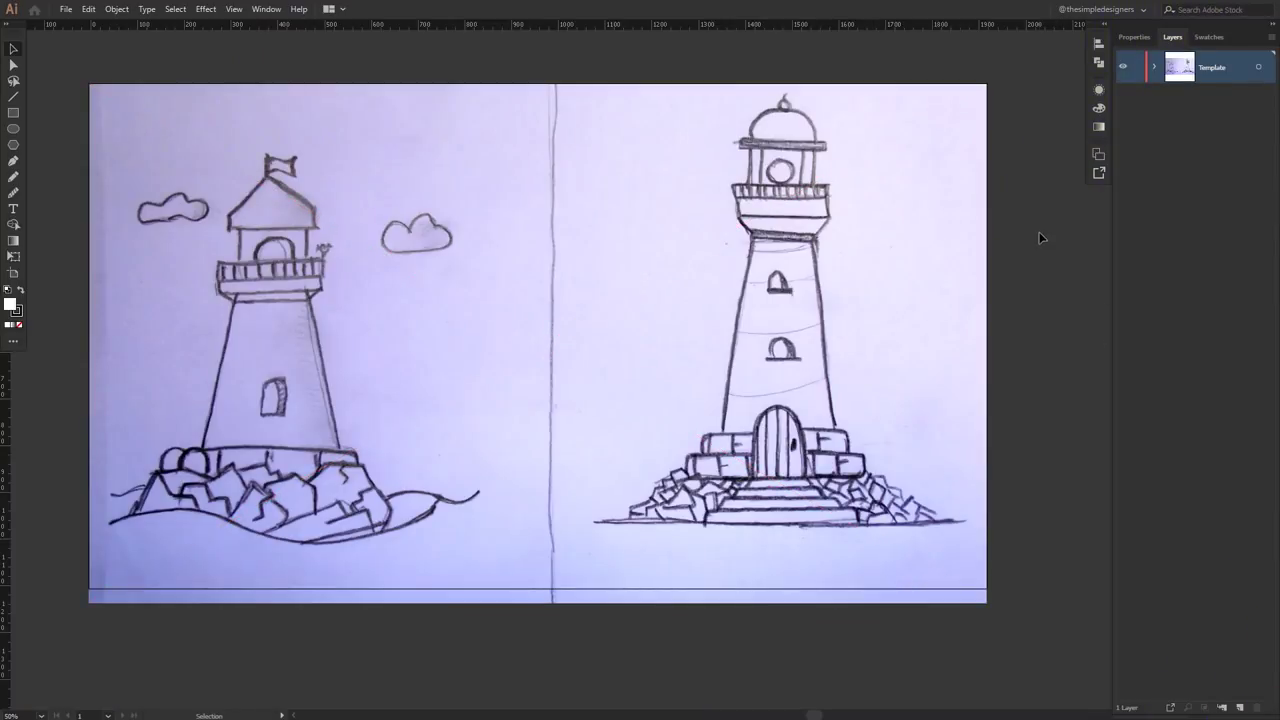
- Convert the sketch layer to a Template layer and add a new layer named 'Lines' above it
click(1271, 38)
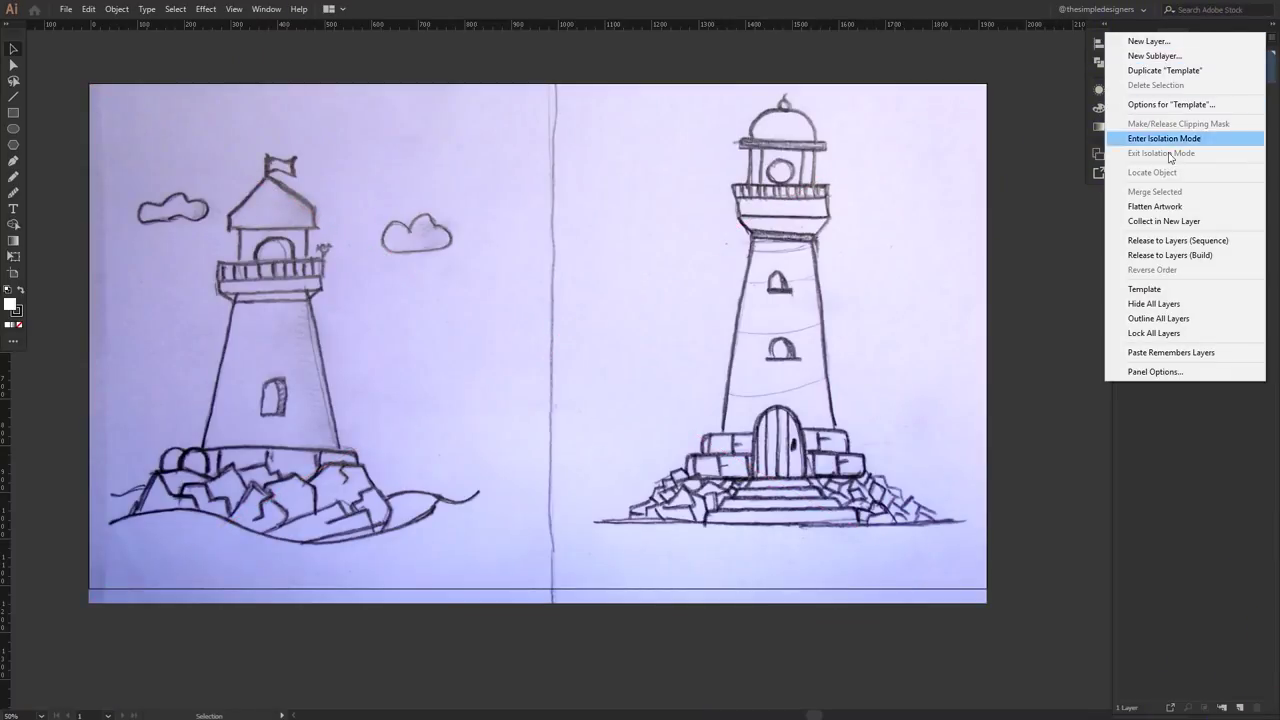
click(1150, 289)
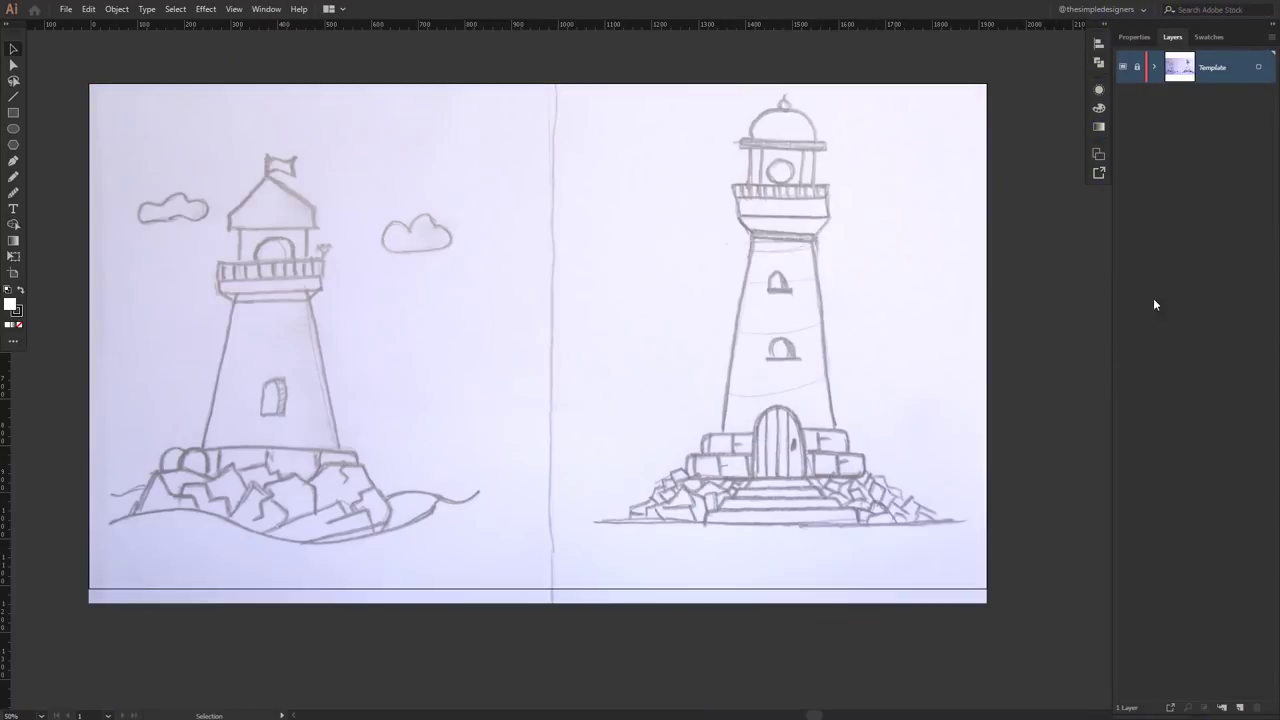
click(1240, 707)
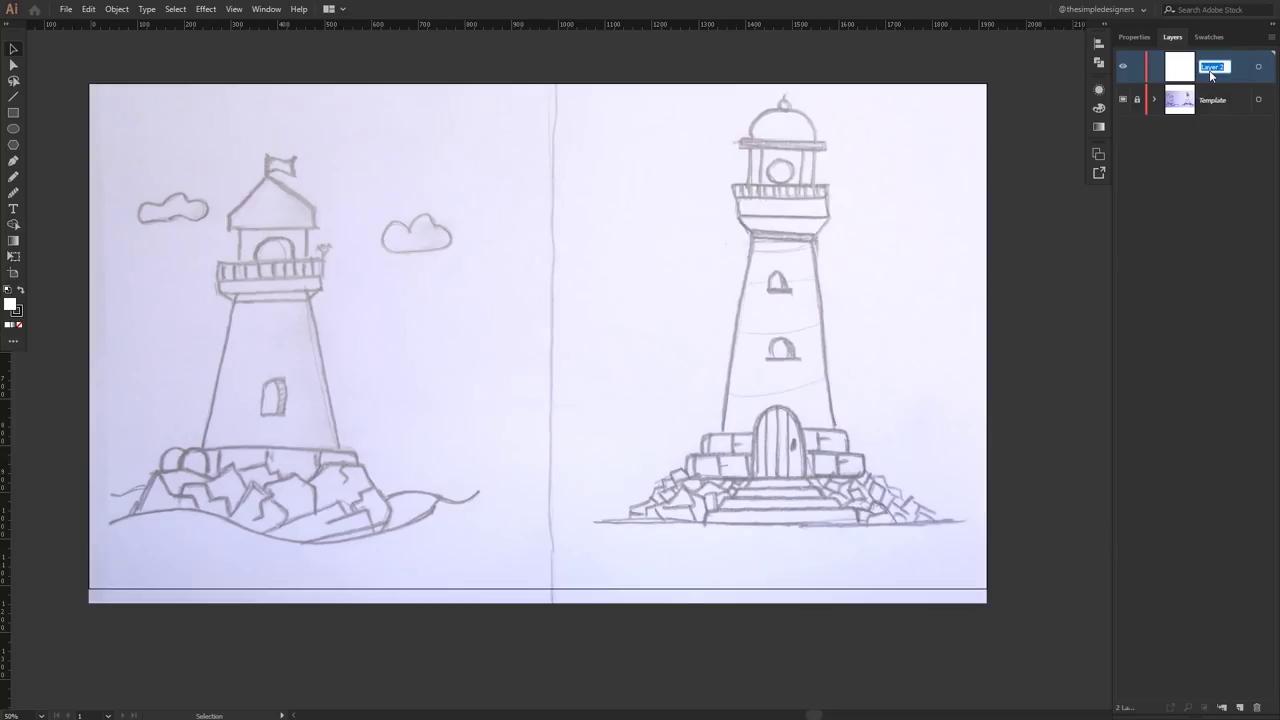
text(Lines)
scroll(340, 305, up, 1)
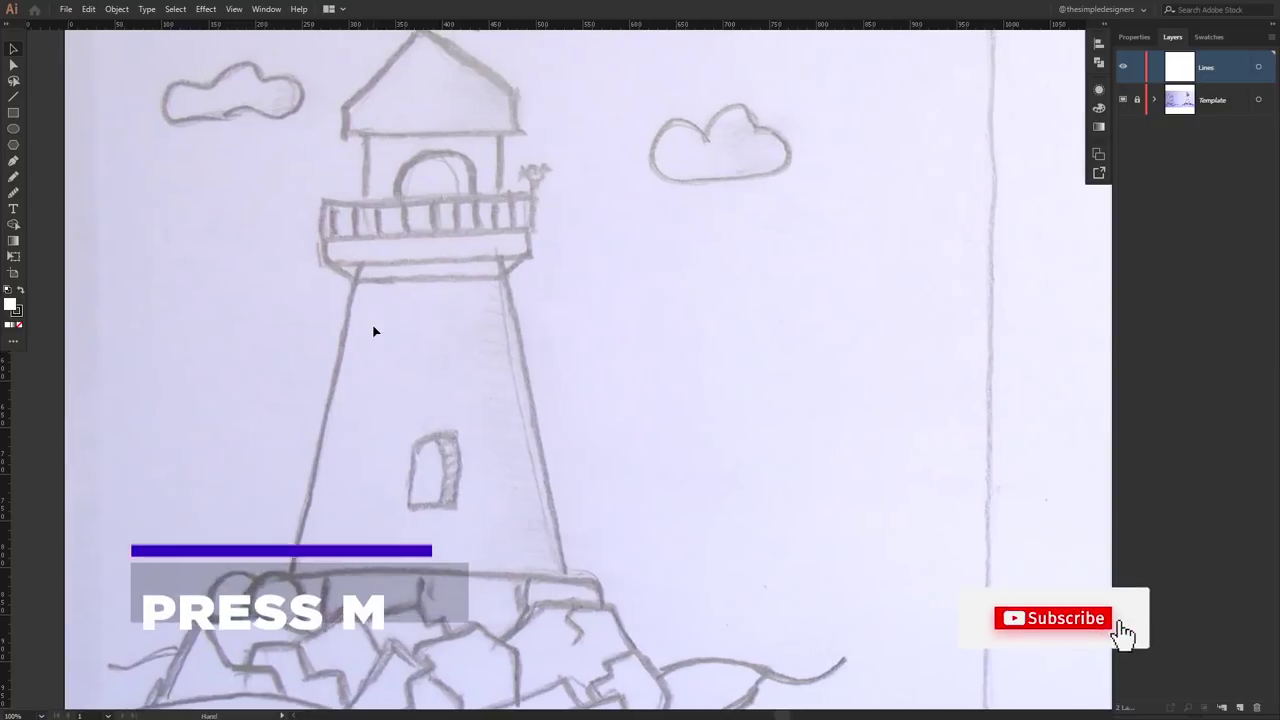
- Draw a rectangle over the lamp room with no fill and an 8 pt black stroke
key(m)
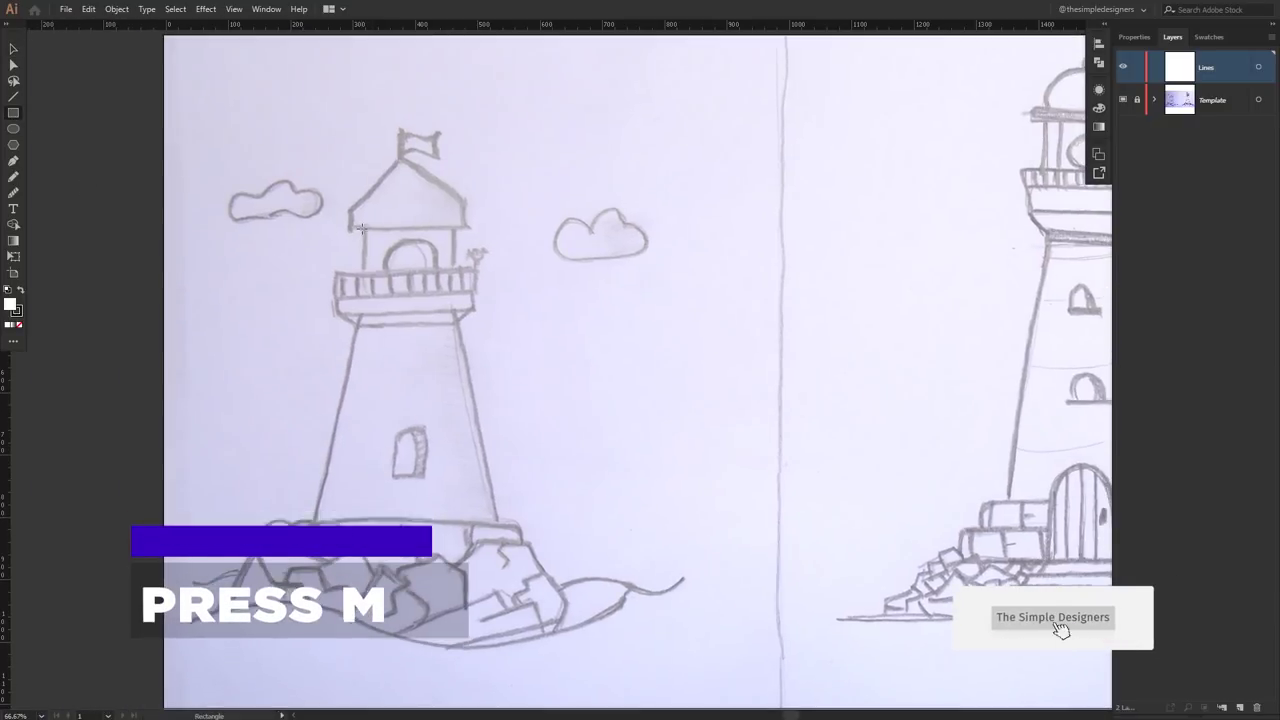
drag(365, 227, 455, 270)
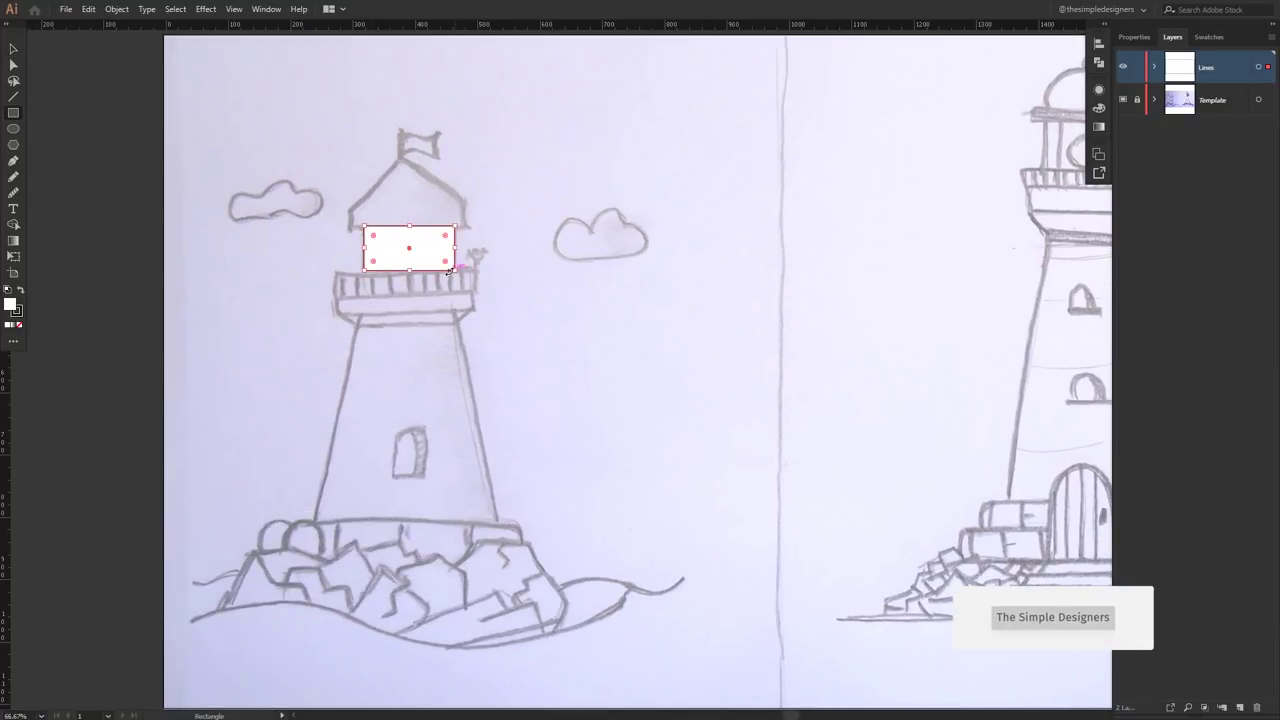
click(20, 294)
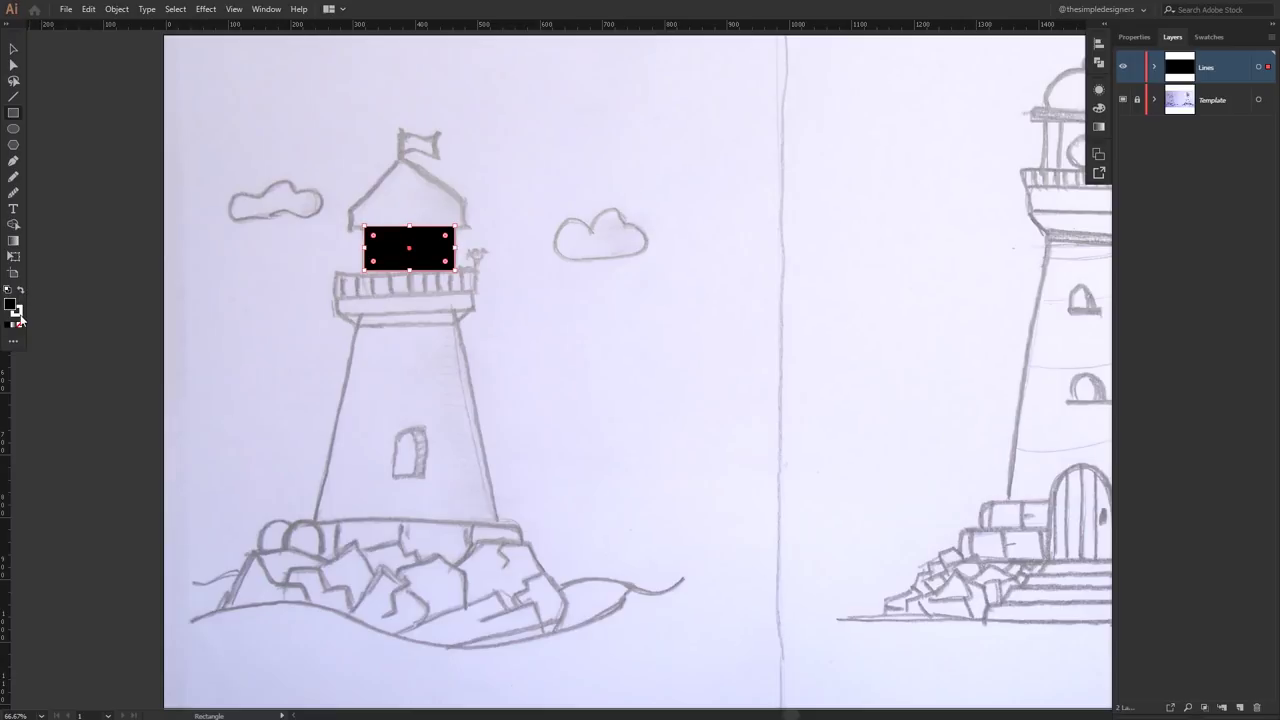
click(20, 294)
click(18, 322)
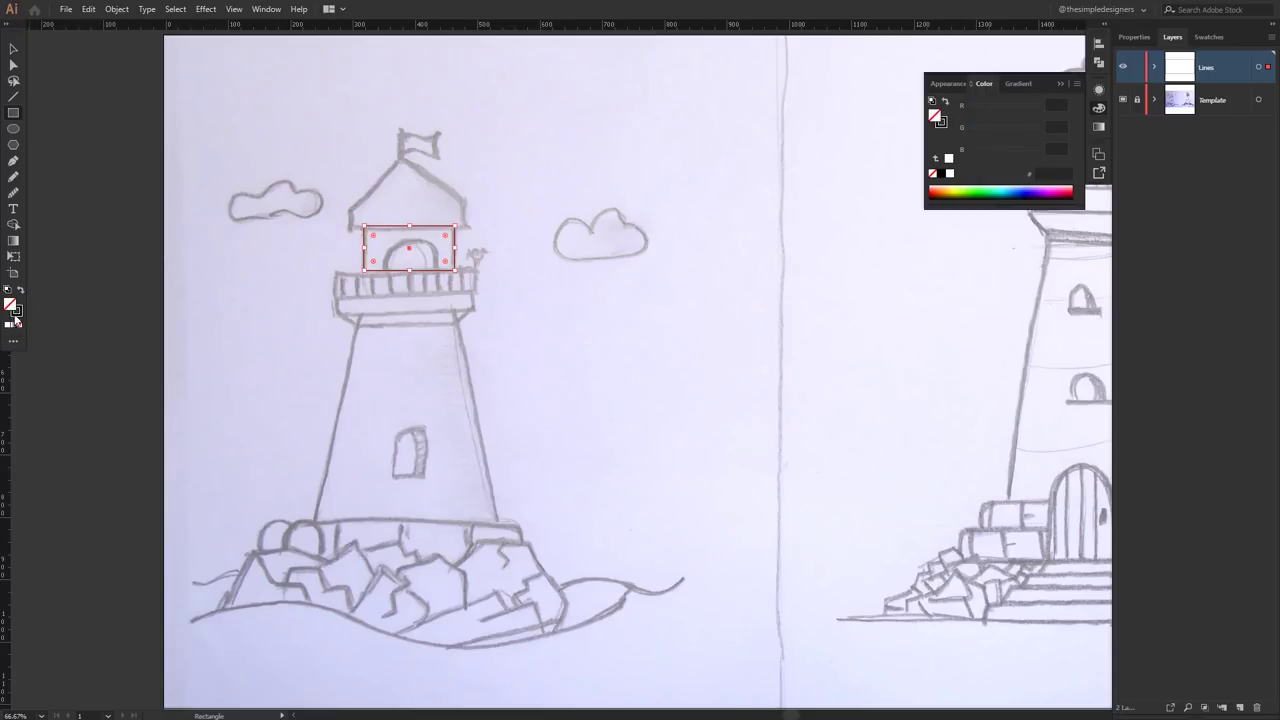
click(1133, 40)
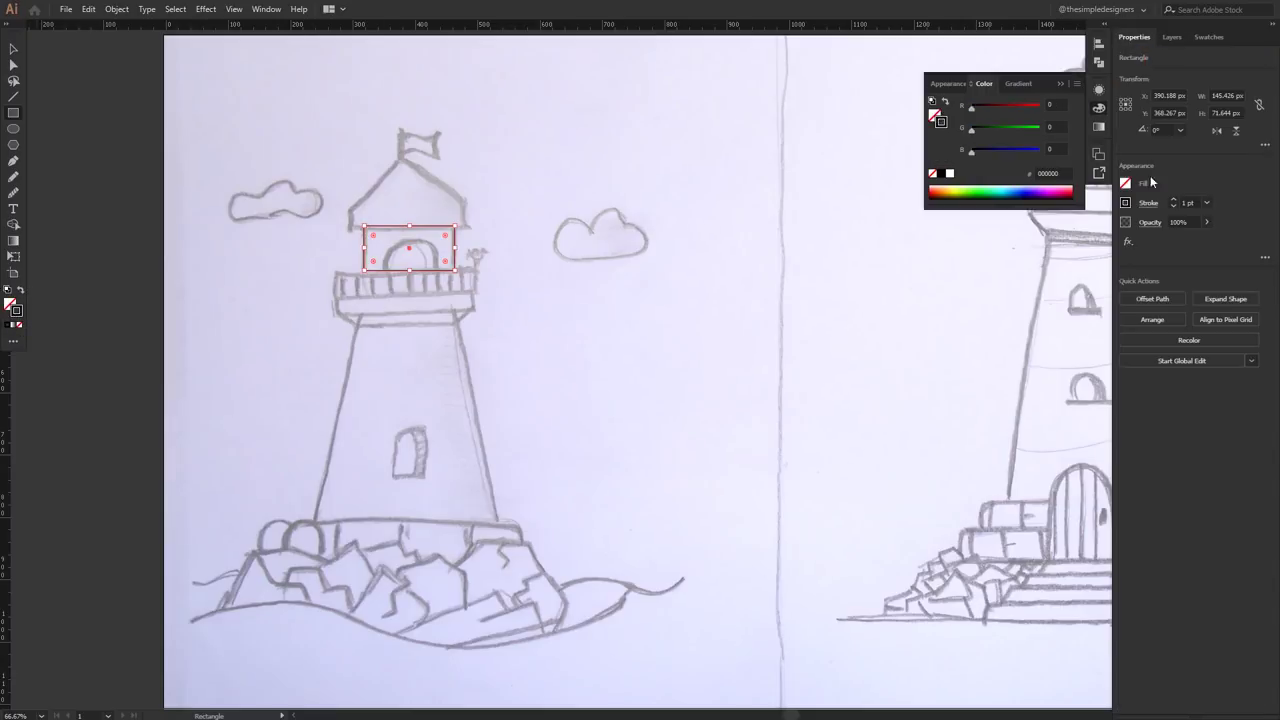
click(1147, 204)
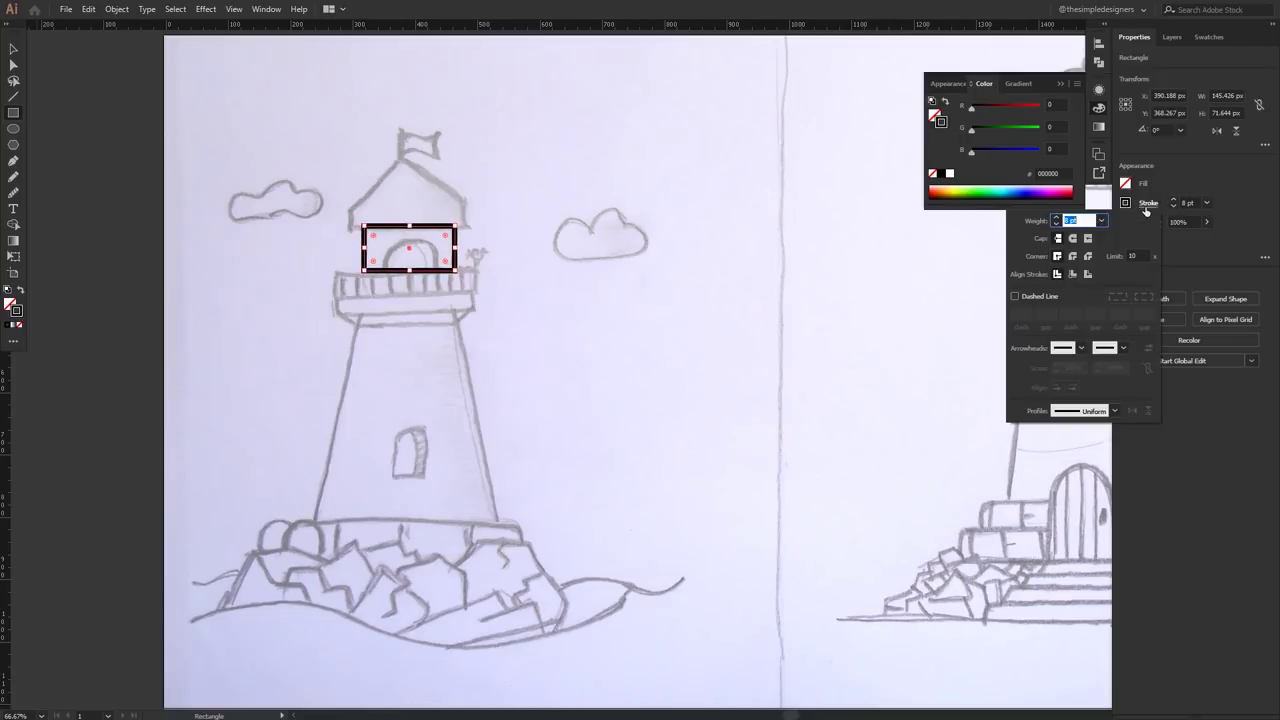
click(1060, 83)
click(488, 263)
- Copy the box upward into a peaked roof with a rounded tip, then draw the balcony rectangle
scroll(417, 251, up, 1)
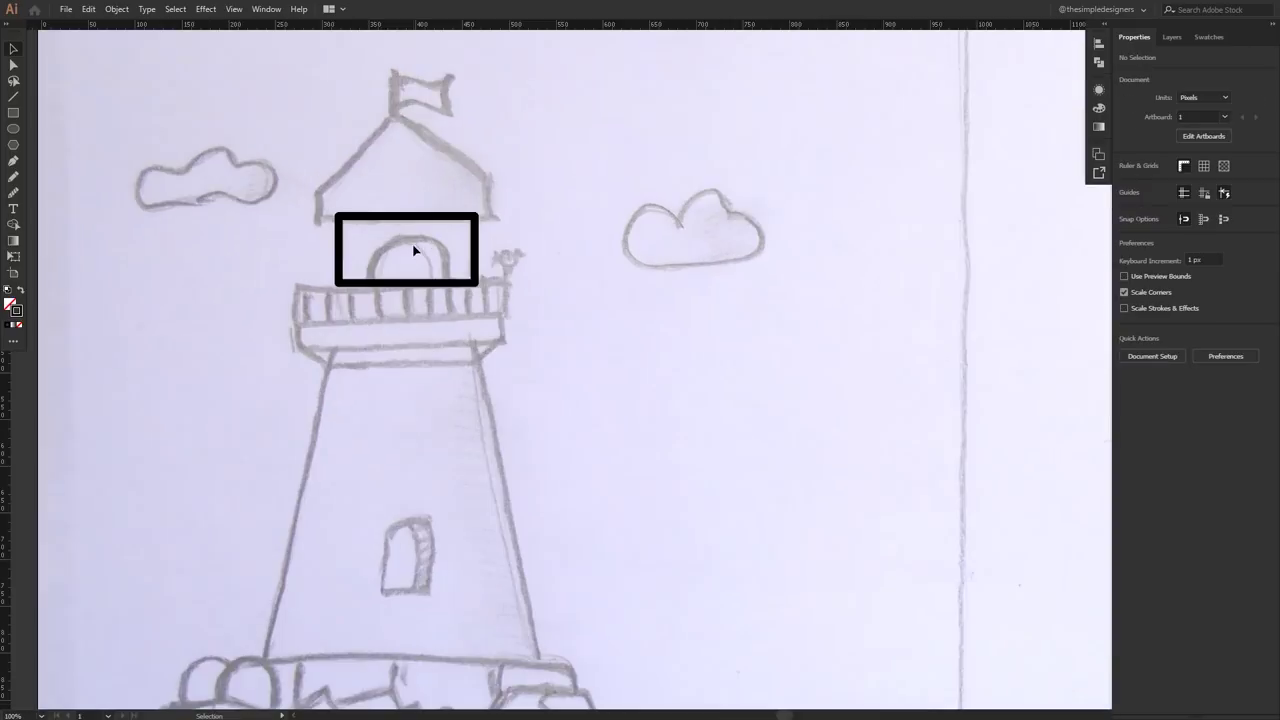
drag(488, 330, 508, 253)
drag(420, 218, 420, 245)
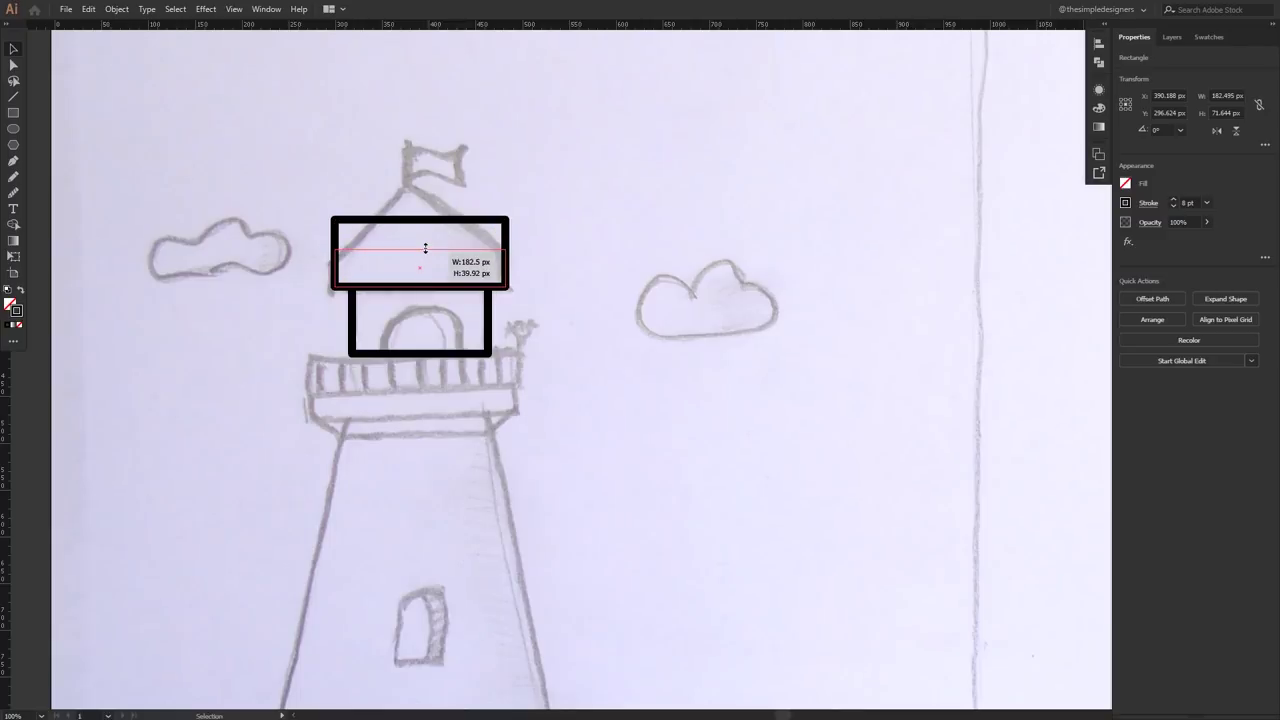
key(p)
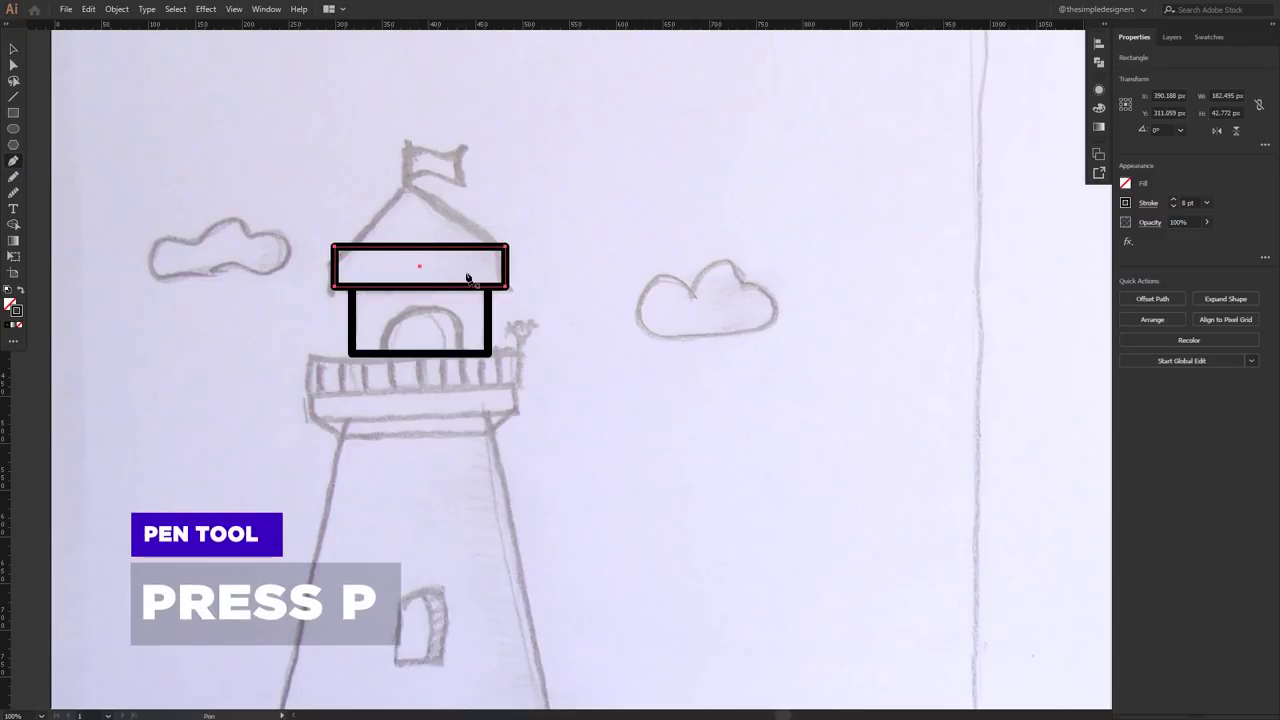
click(420, 247)
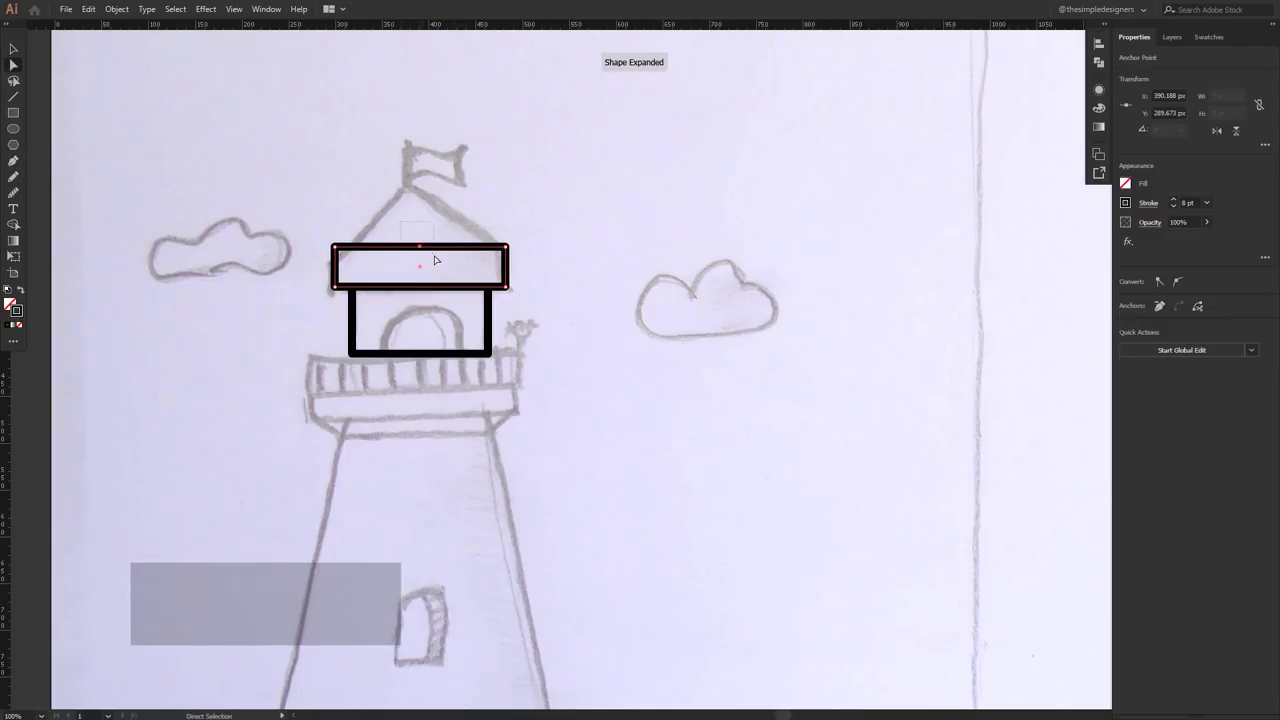
key(a)
key(shift+Up)
key(shift+Up)
key(shift+Up)
key(shift+Up)
key(shift+Up)
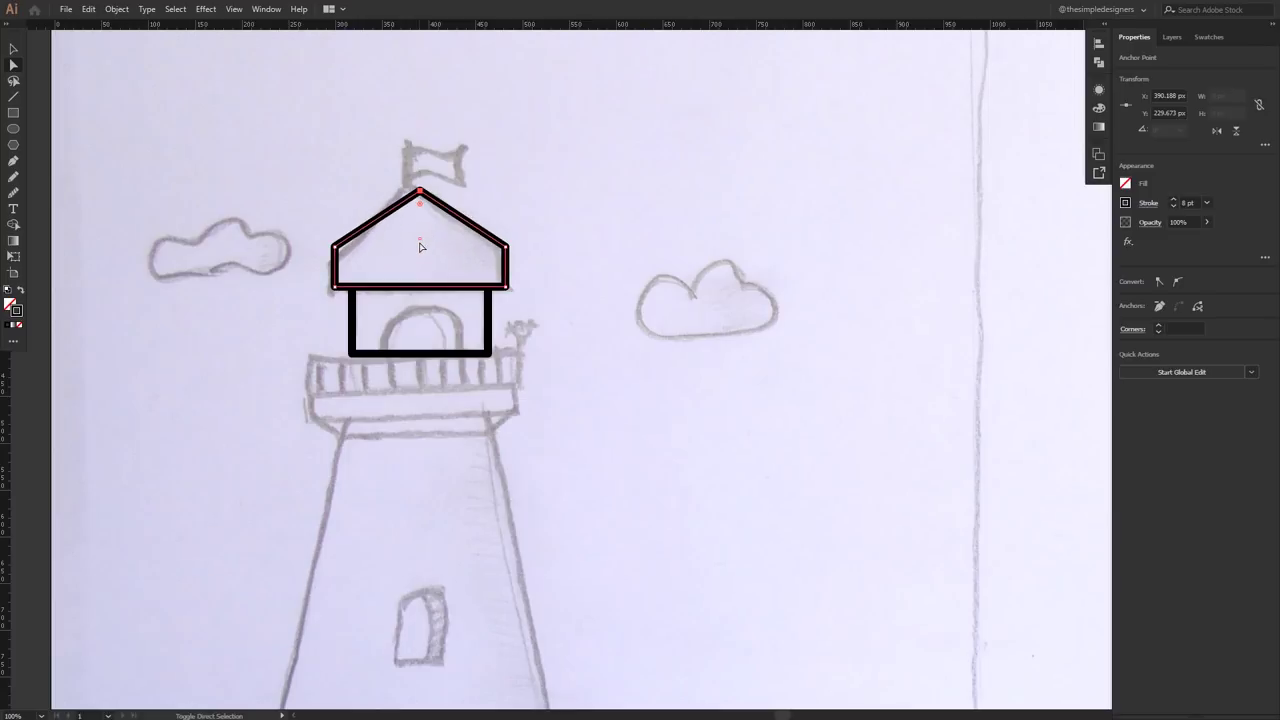
click(566, 278)
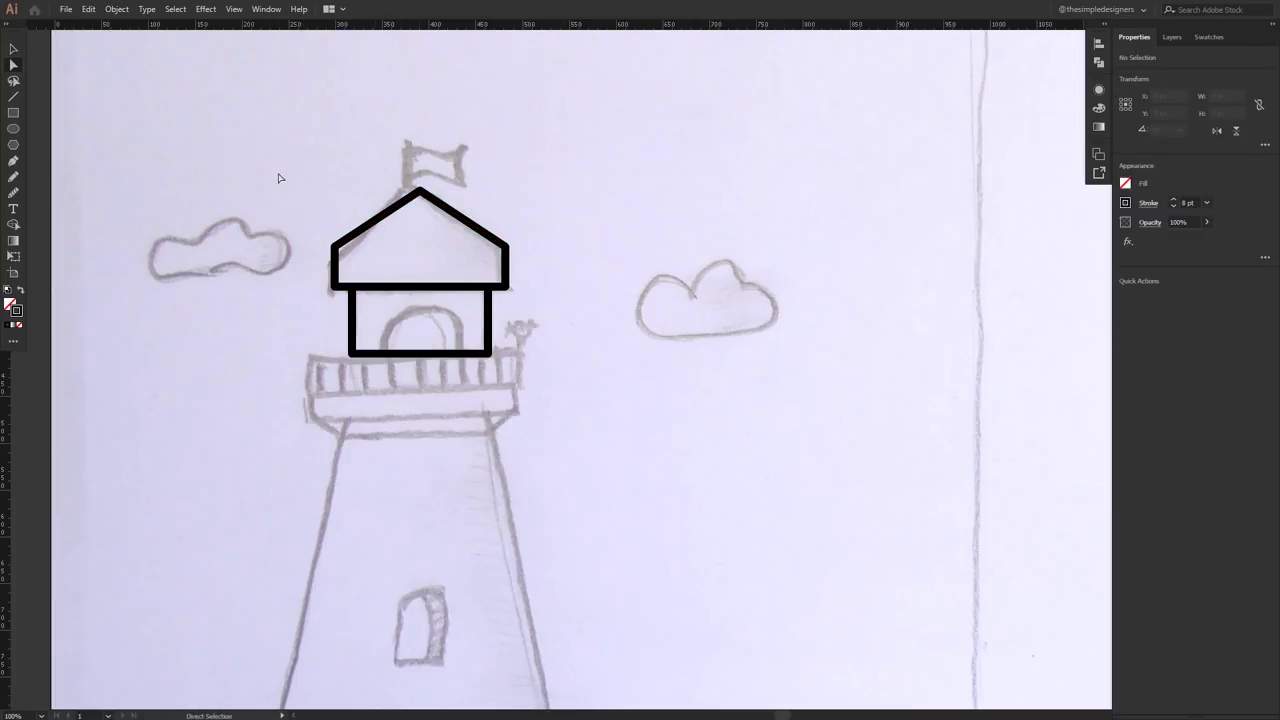
drag(590, 271, 590, 271)
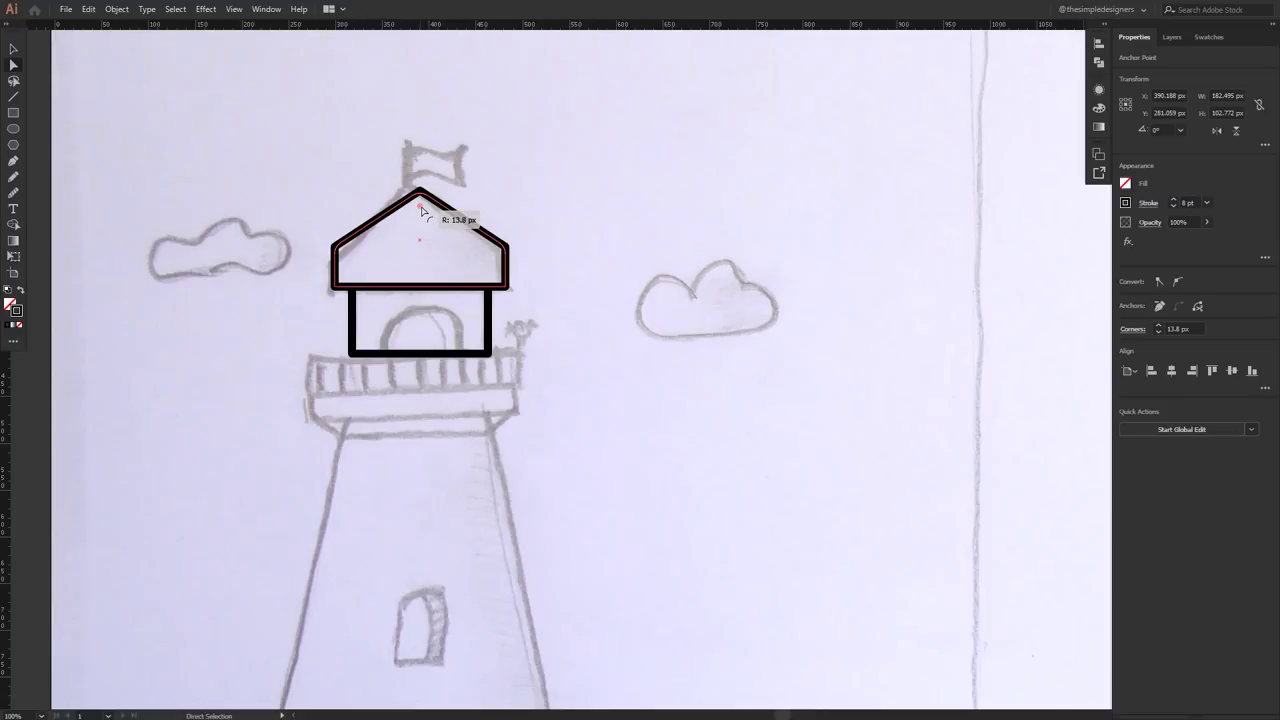
click(563, 240)
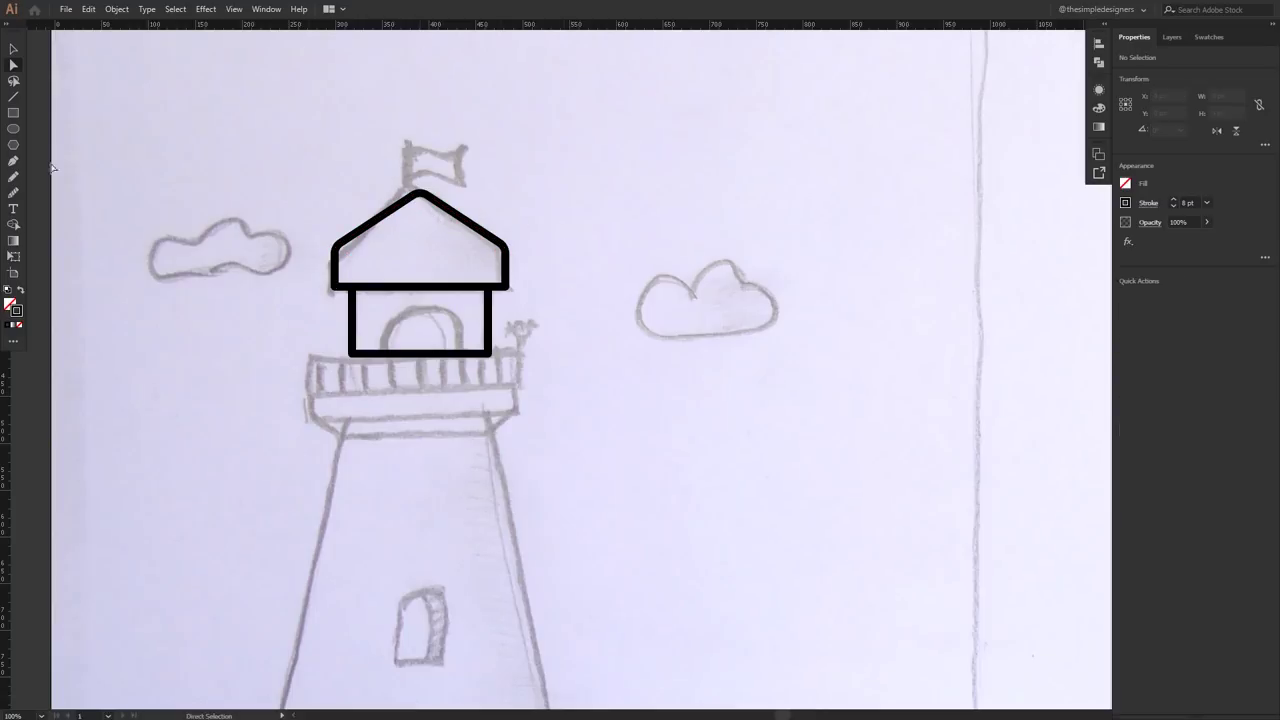
click(13, 114)
drag(318, 355, 524, 387)
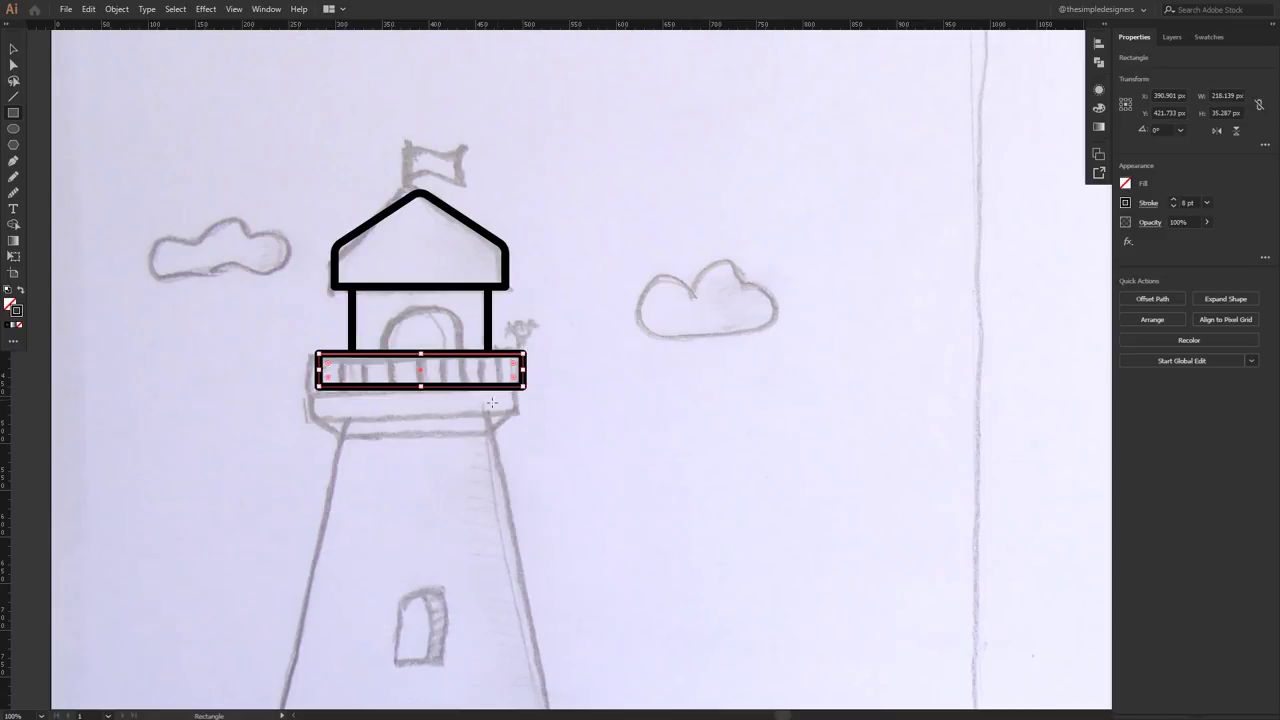
- Make the railing box taller and copy a bar down beneath it
drag(421, 385, 422, 395)
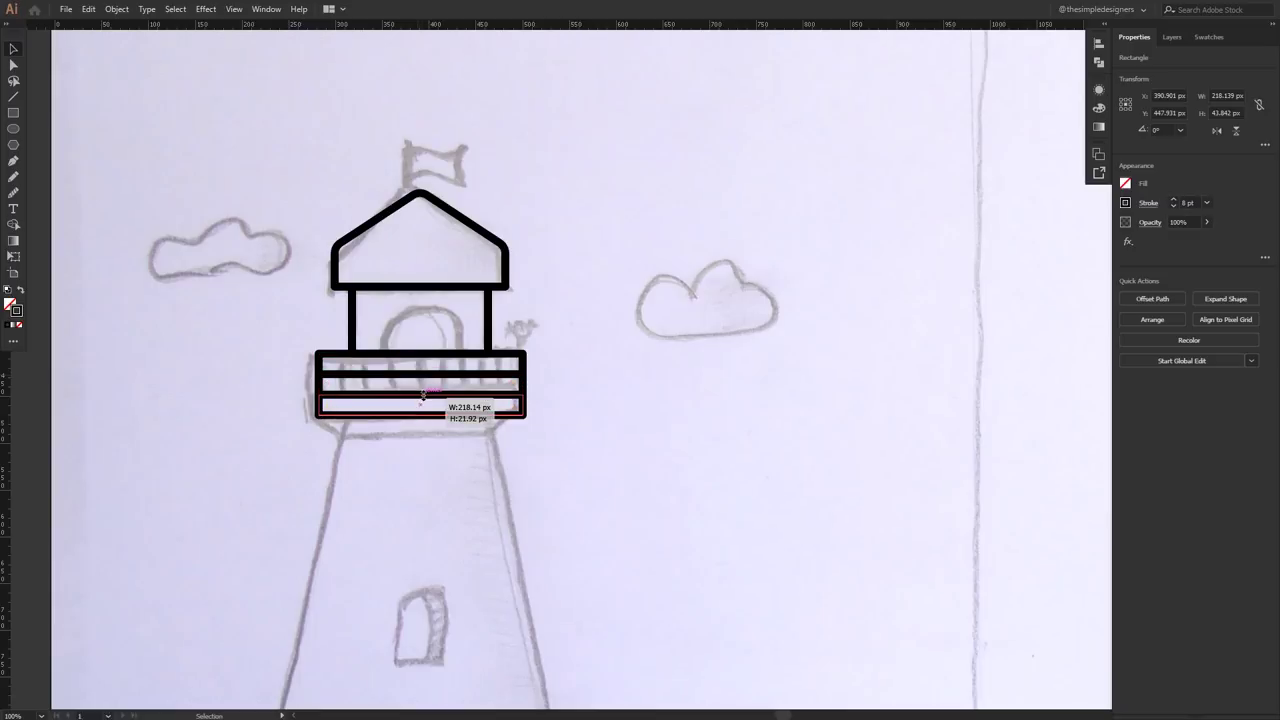
drag(422, 393, 422, 395)
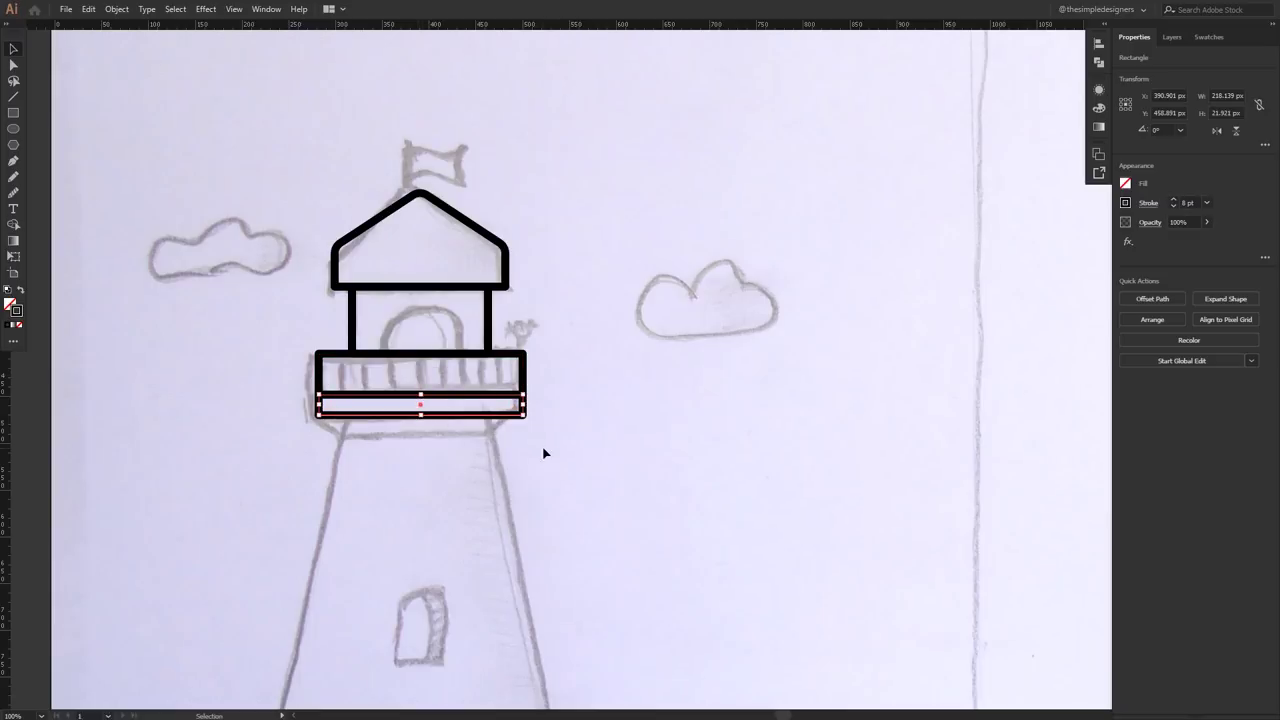
click(543, 449)
scroll(420, 432, up, 3)
drag(451, 411, 451, 444)
- Taper the lowest bar inward into a trapezoid with Free Transform
key(e)
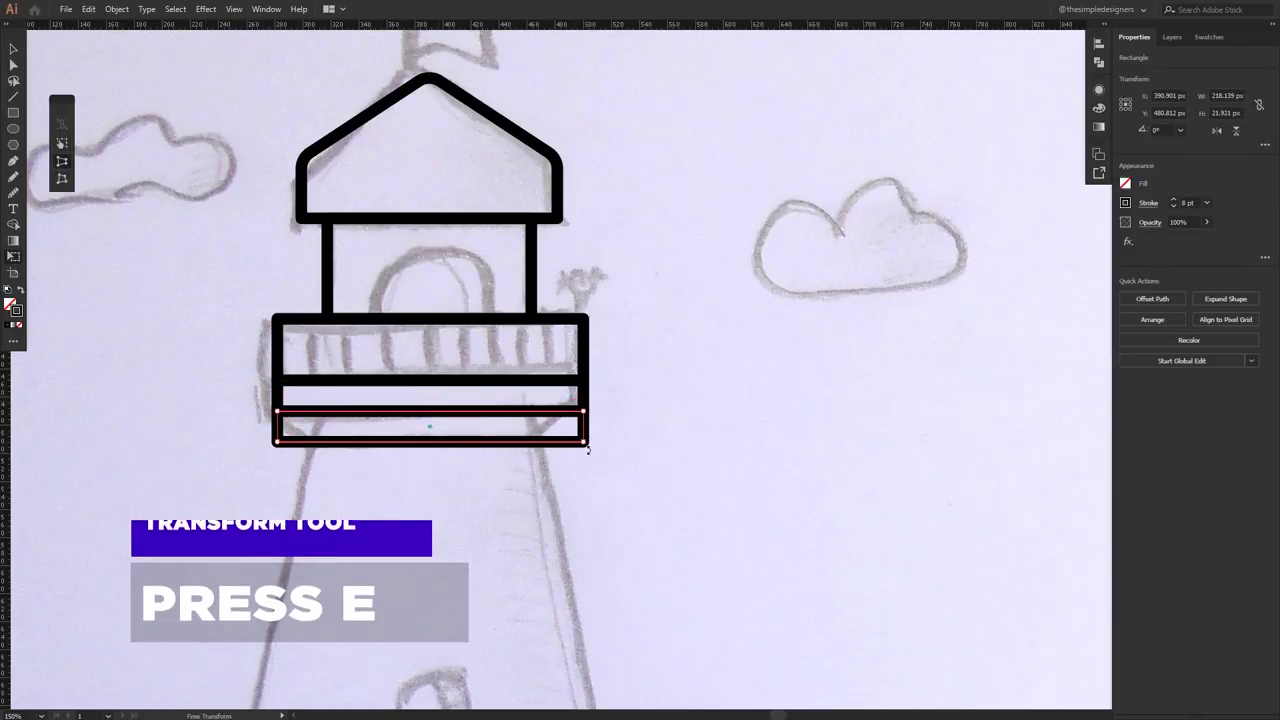
drag(580, 452, 548, 449)
key(v)
click(634, 457)
scroll(600, 465, down, 1)
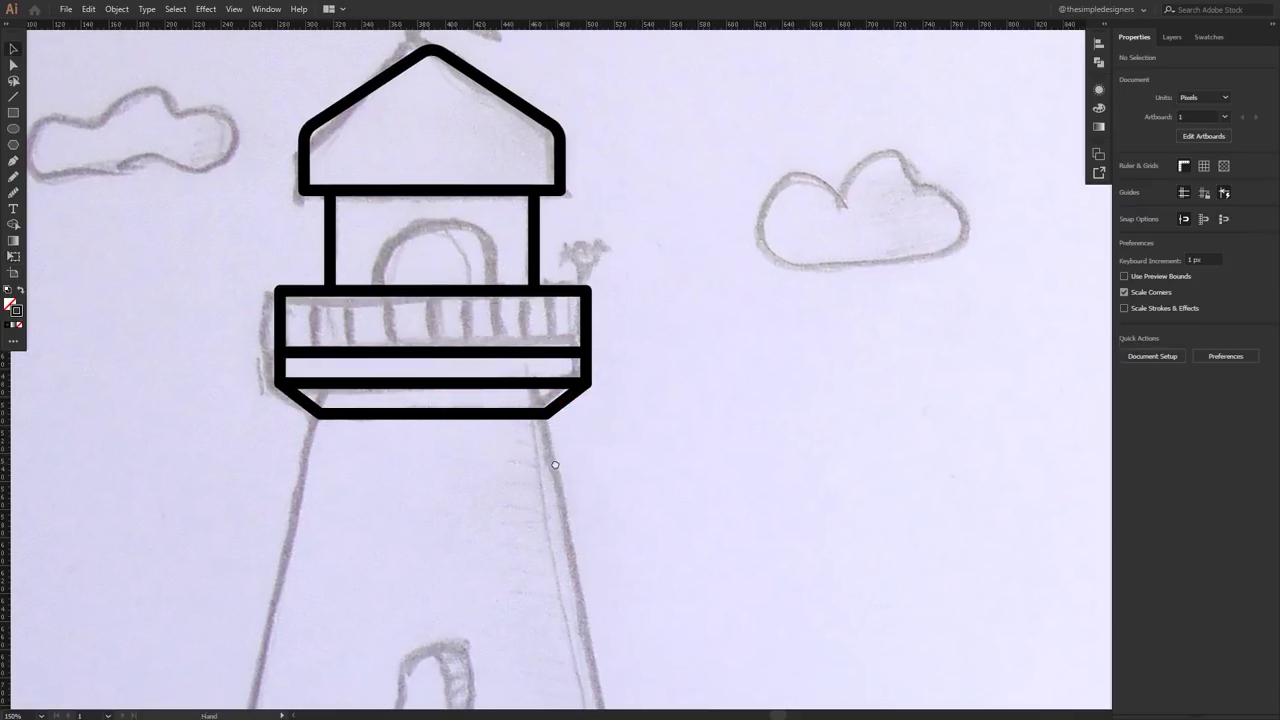
scroll(552, 470, down, 1)
- Draw a tower rectangle under the balcony and stretch it down to the rocks
key(m)
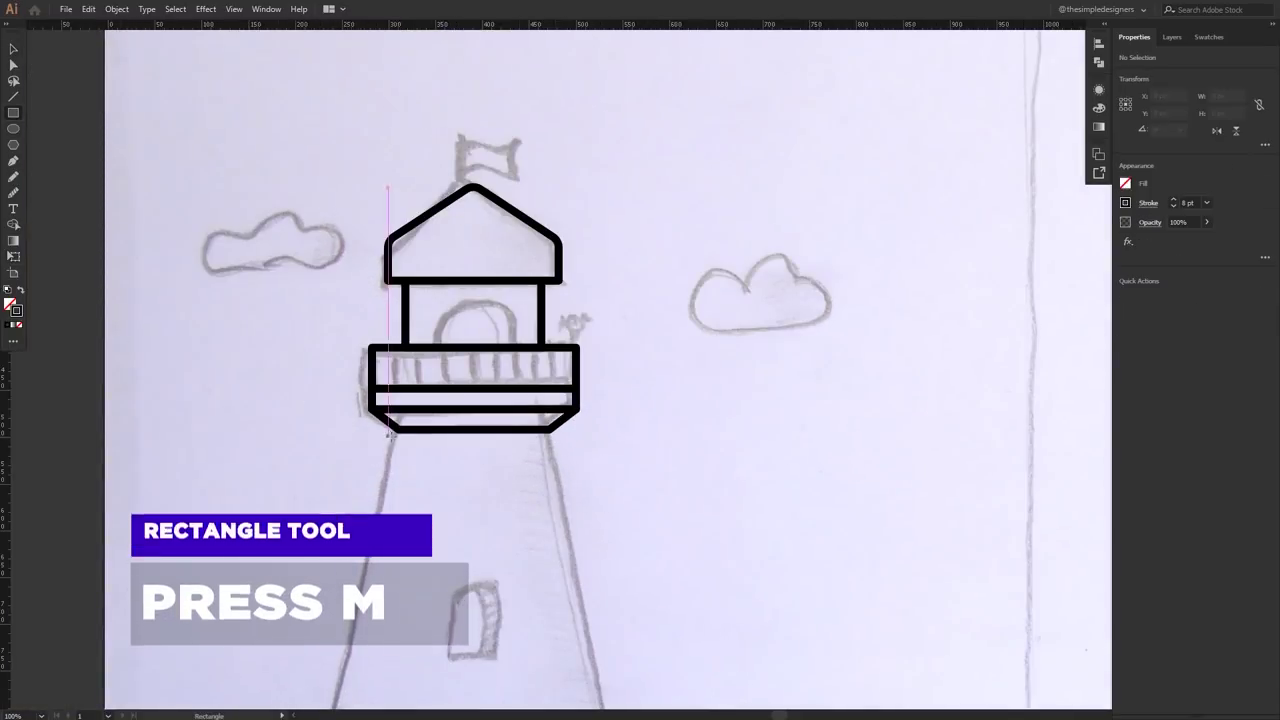
mouse_move(399, 432)
mouse_down()
mouse_move(457, 472)
mouse_move(551, 452)
mouse_up()
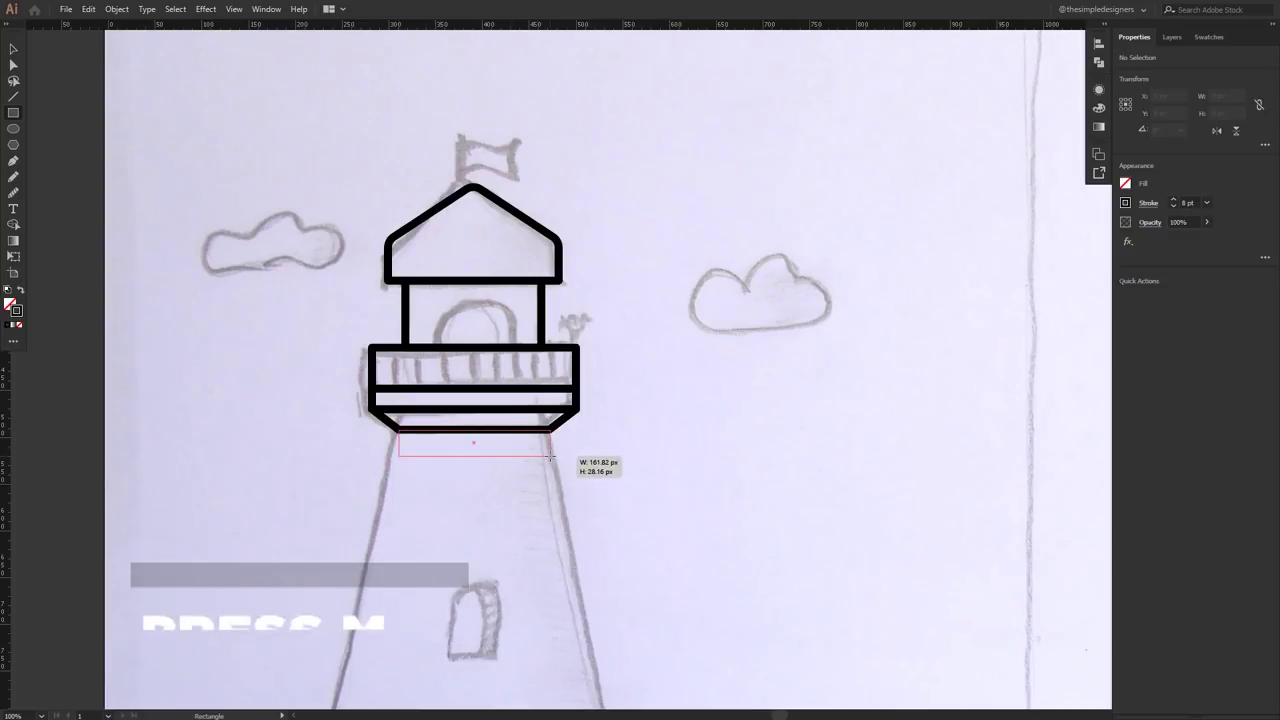
drag(548, 452, 548, 452)
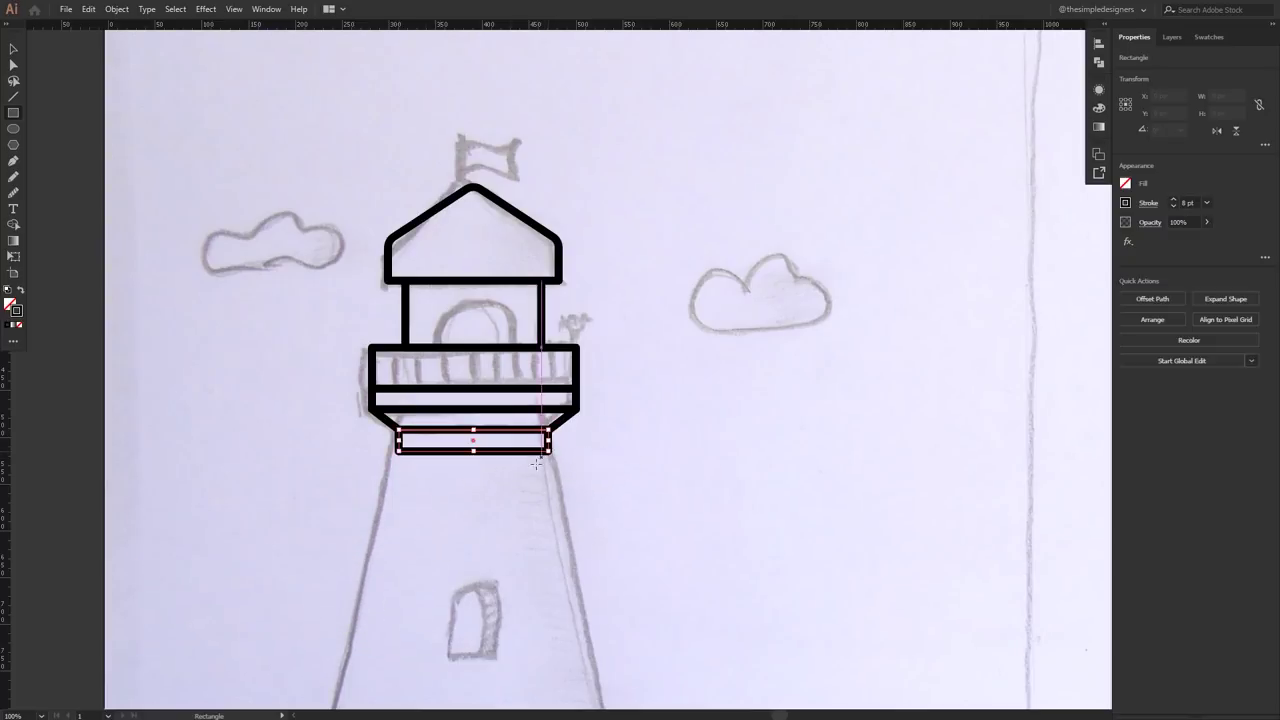
scroll(548, 452, down, 1)
drag(499, 496, 479, 459)
drag(466, 399, 469, 578)
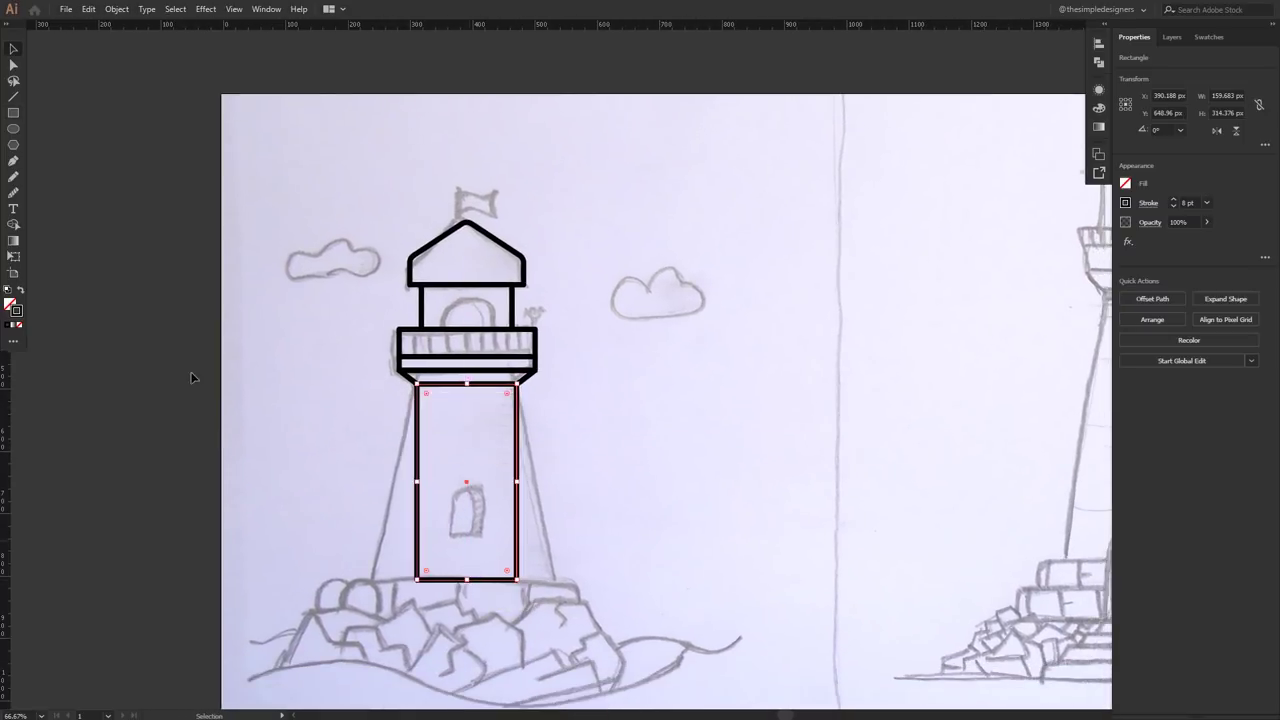
- Widen the tower's base into a trapezoid with Perspective Distort
key(e)
click(63, 162)
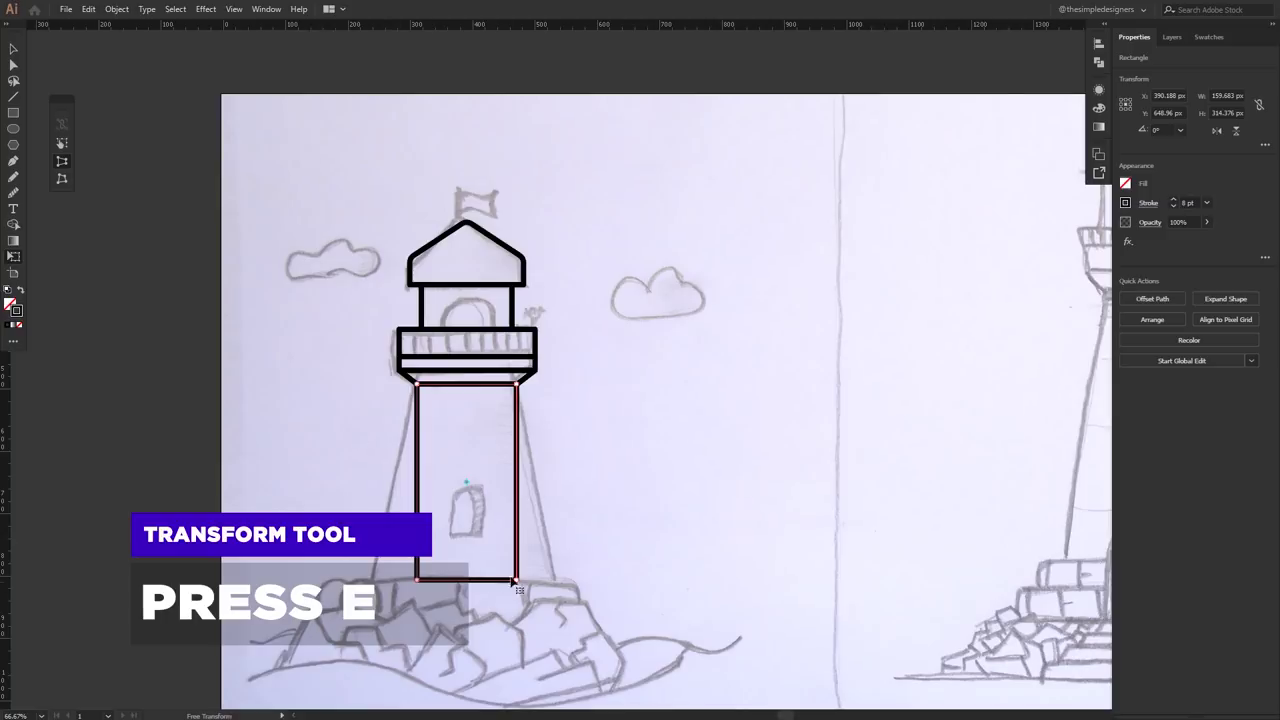
drag(521, 586, 557, 600)
key(v)
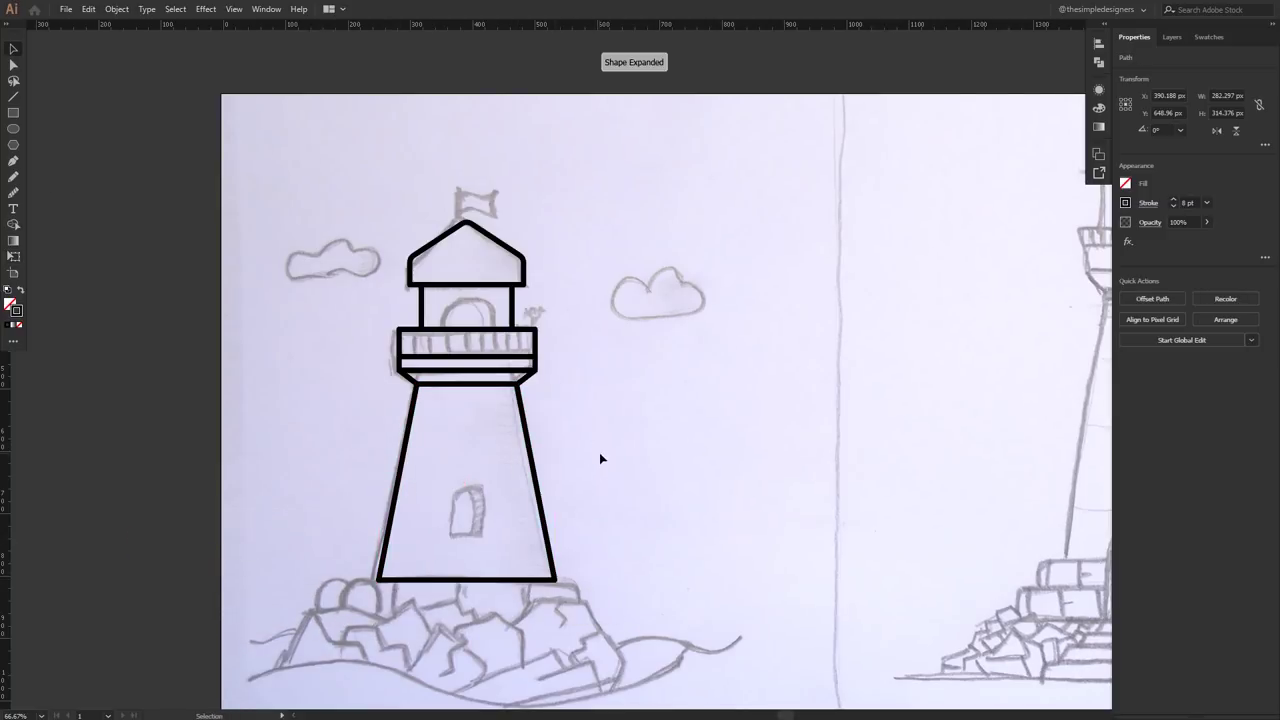
click(598, 450)
- Select all lighthouse parts and Horizontal Align Center them relative to the selection
key(ctrl+a)
click(1130, 298)
click(1150, 318)
click(1171, 297)
click(598, 344)
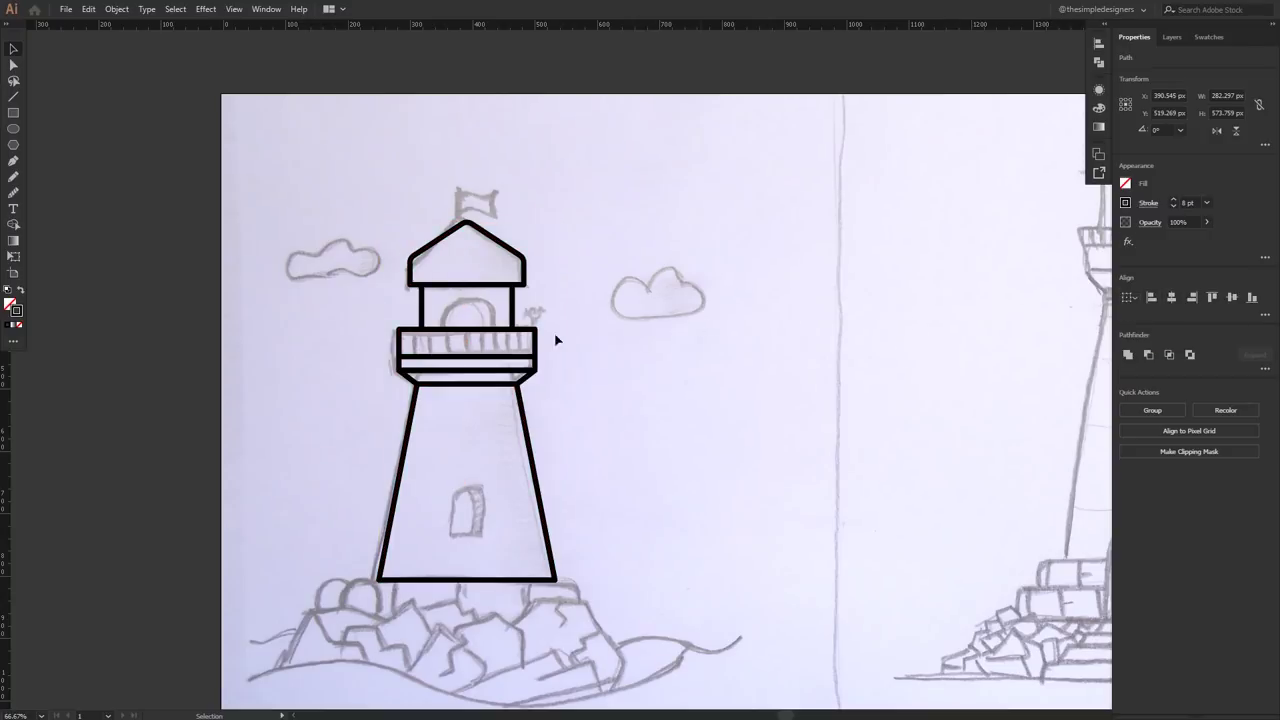
scroll(498, 335, up, 2)
- In Outline view, nudge the balcony's lower right corner onto the railing line
key(ctrl+y)
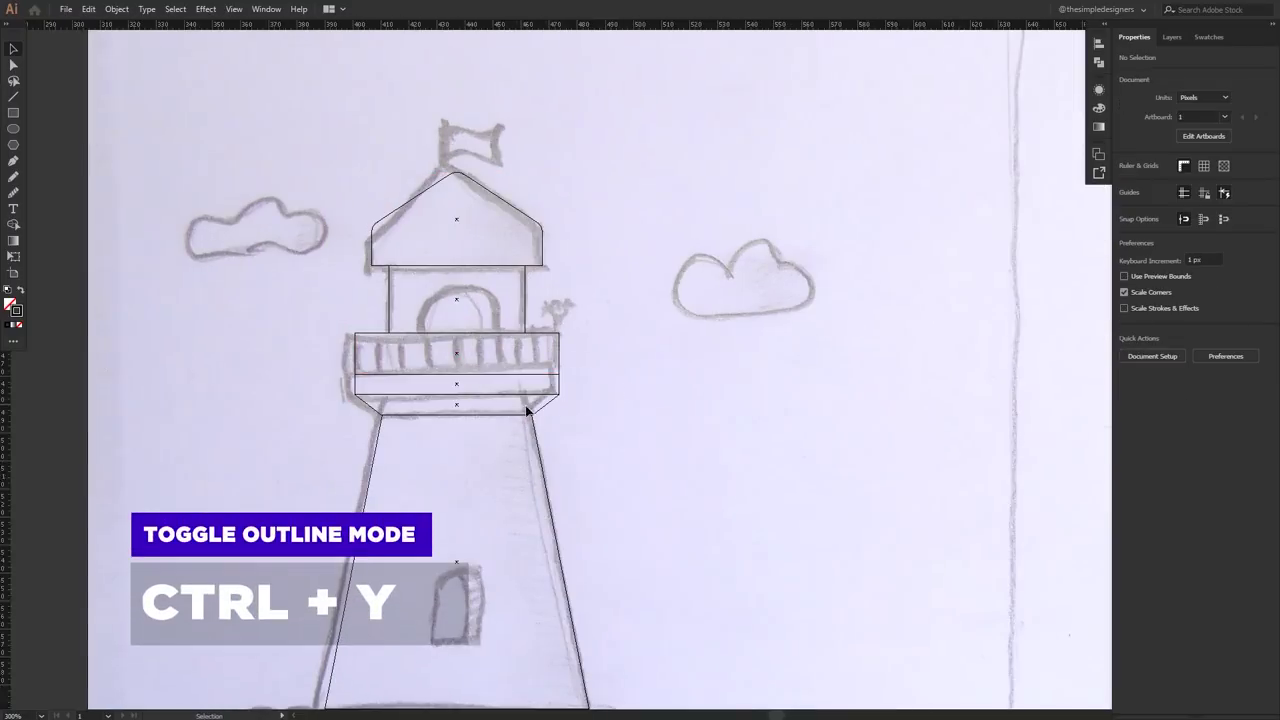
scroll(523, 408, up, 2)
scroll(597, 420, up, 2)
scroll(534, 451, up, 2)
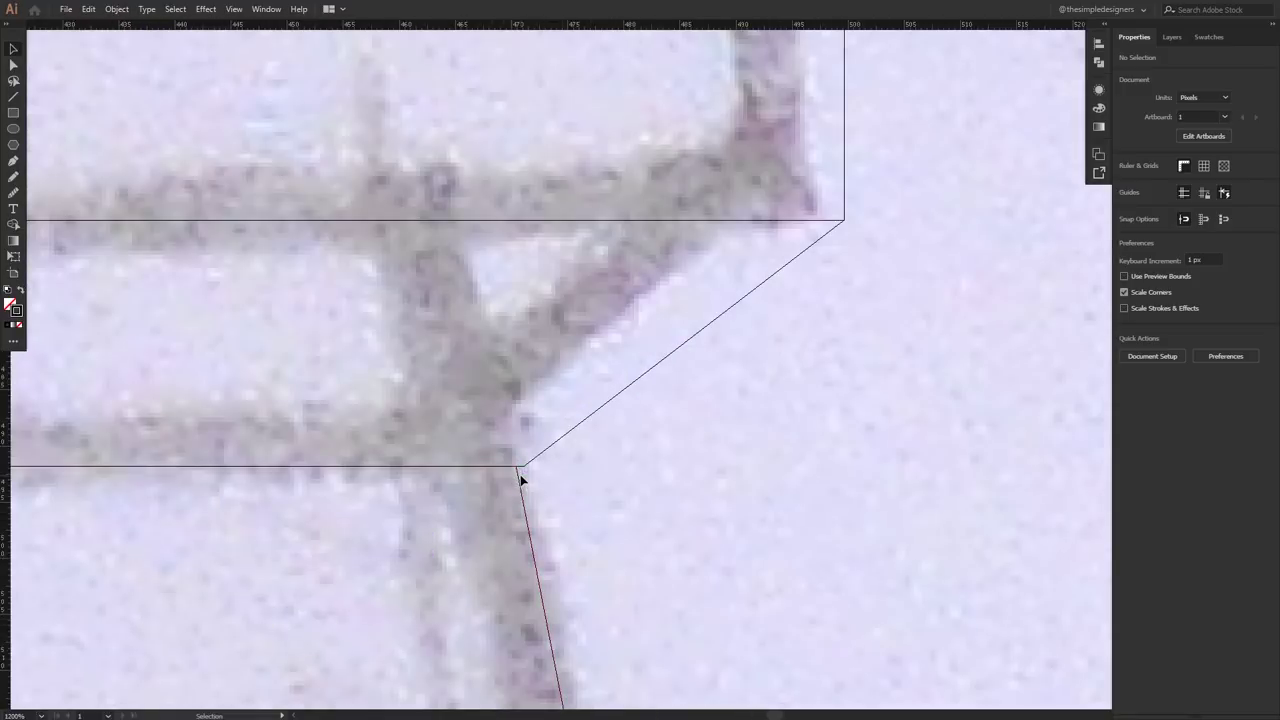
key(a)
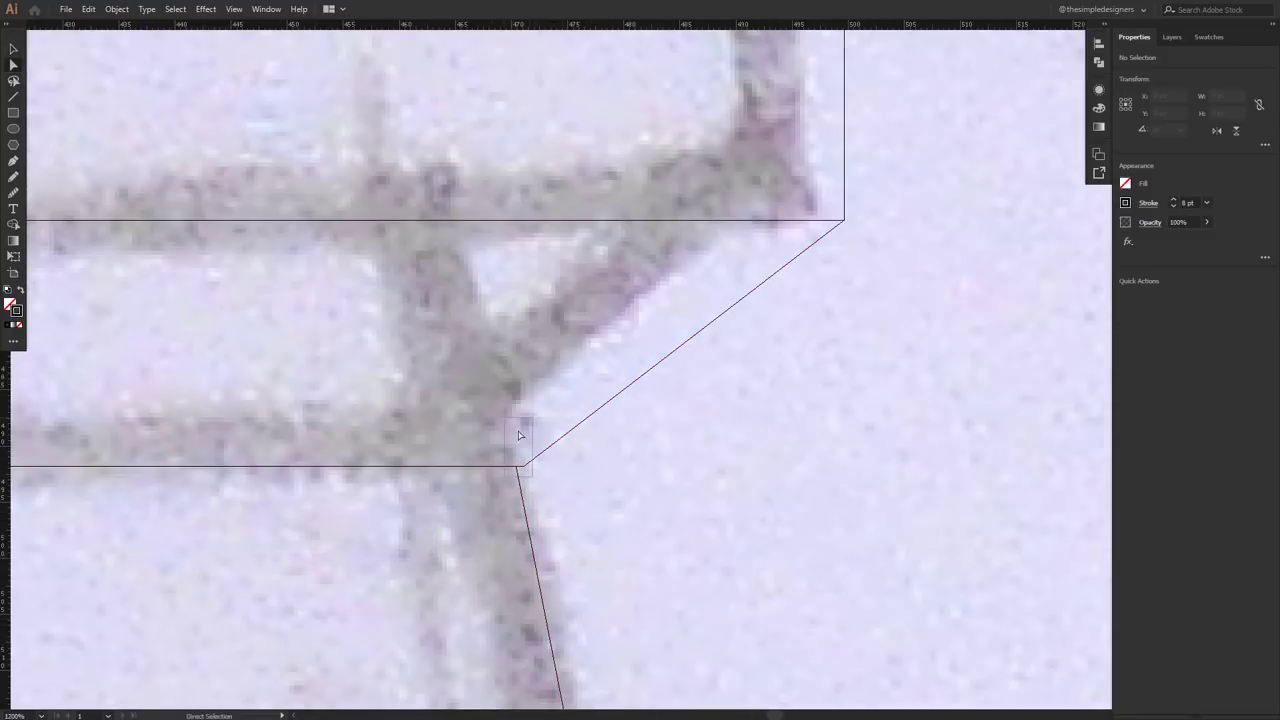
click(522, 466)
drag(522, 466, 515, 467)
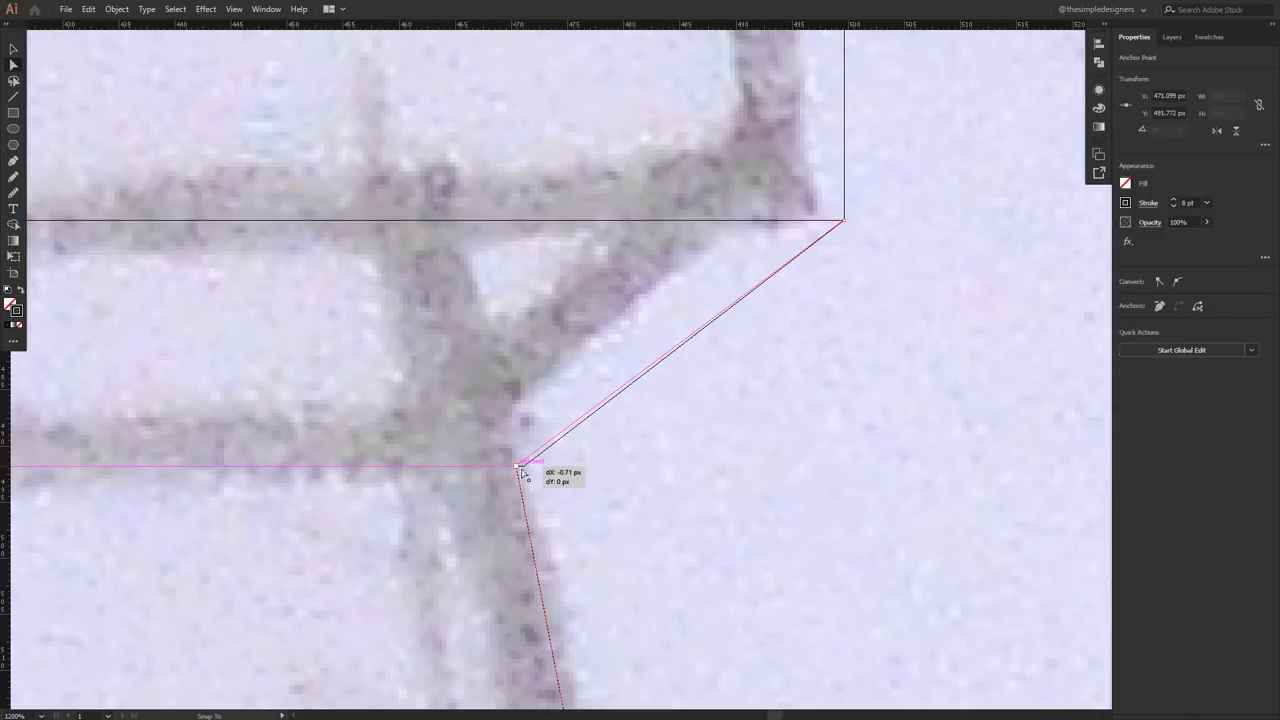
- Snap the left lower corner onto the railing line and return to Preview
key(ctrl+minus)
key(ctrl+minus)
key(ctrl+minus)
scroll(198, 443, up, 4)
drag(218, 547, 228, 550)
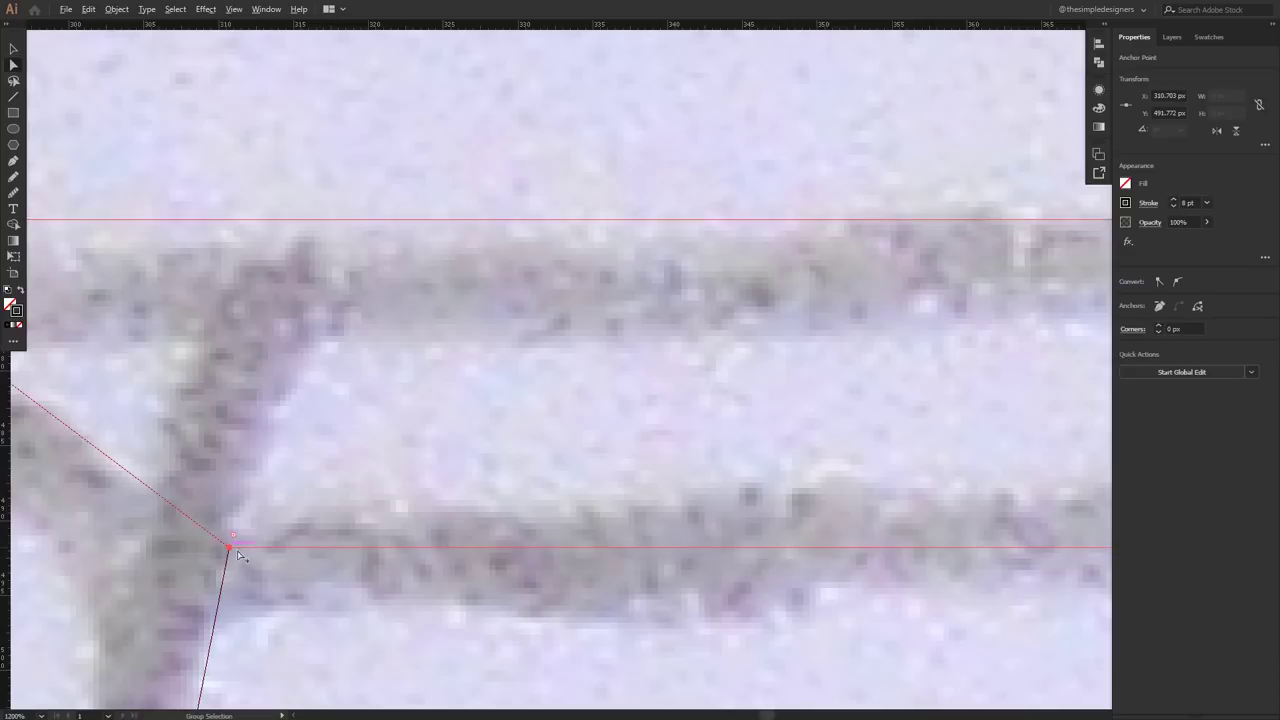
scroll(228, 550, down, 3)
scroll(152, 465, down, 3)
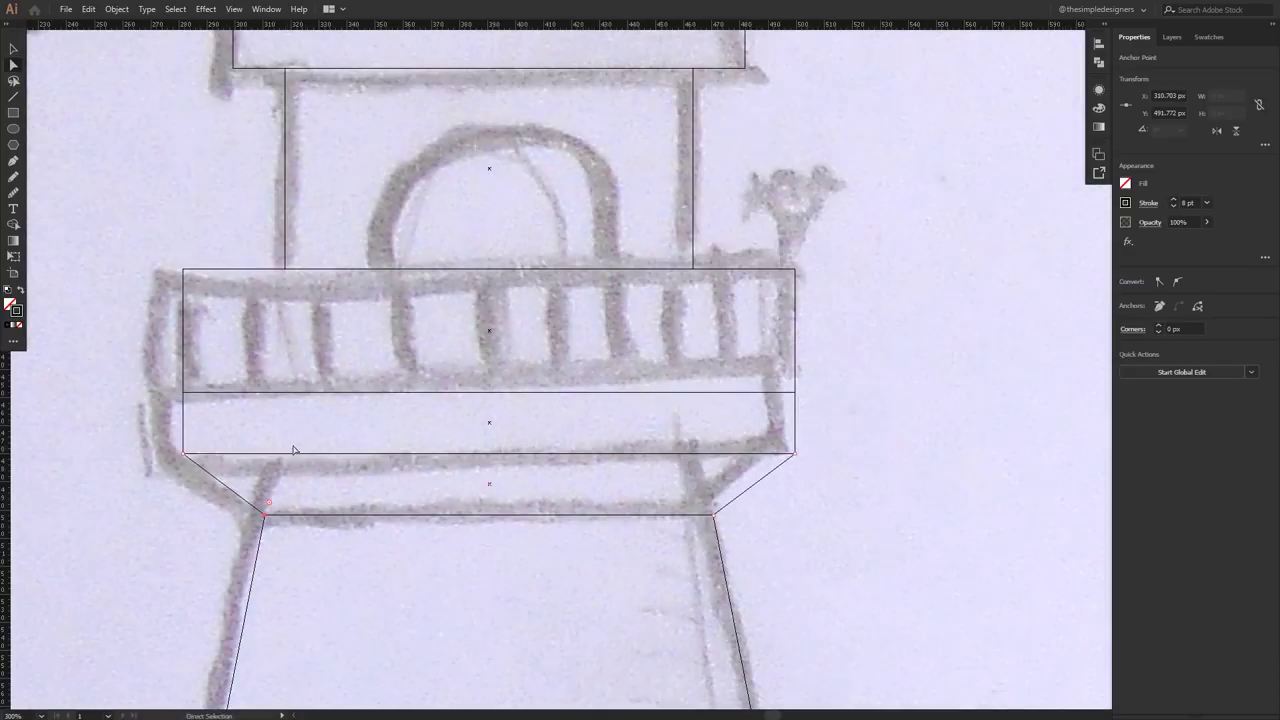
scroll(651, 259, down, 1)
key(ctrl+y)
scroll(720, 443, down, 1)
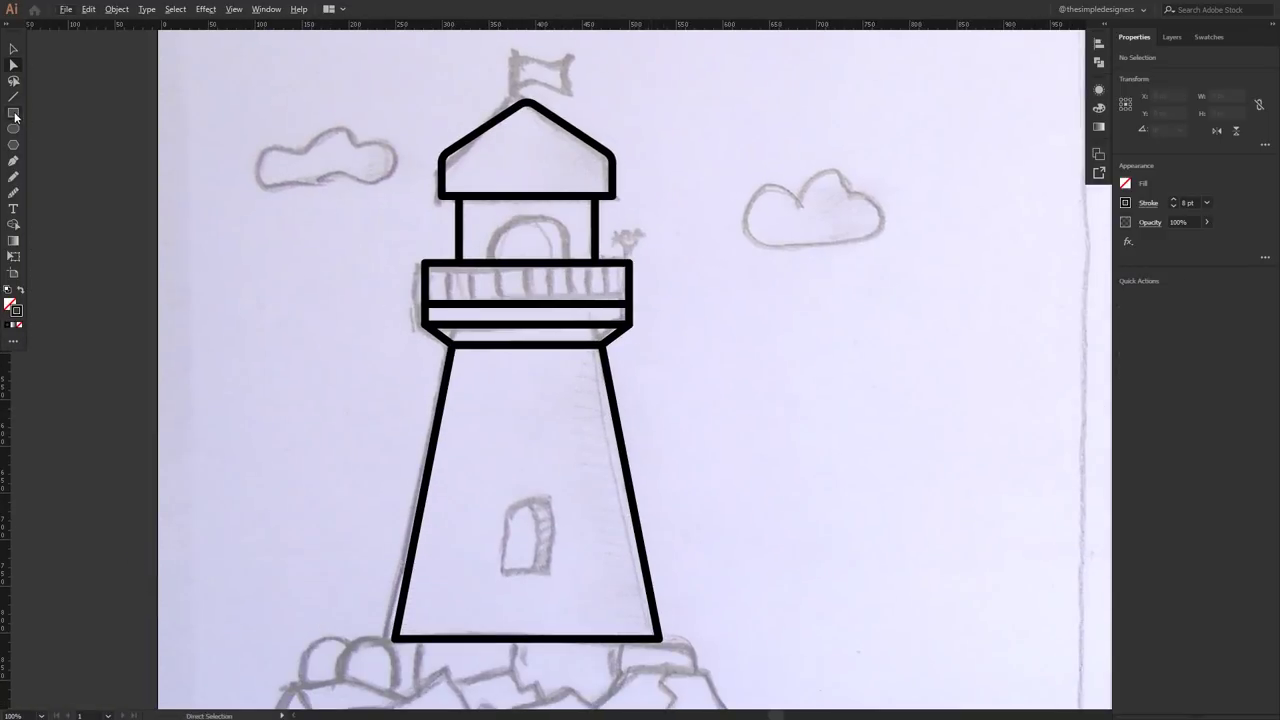
- Draw an upper window rectangle, round its top into an arch, and add a sill line
drag(533, 421, 542, 417)
key(a)
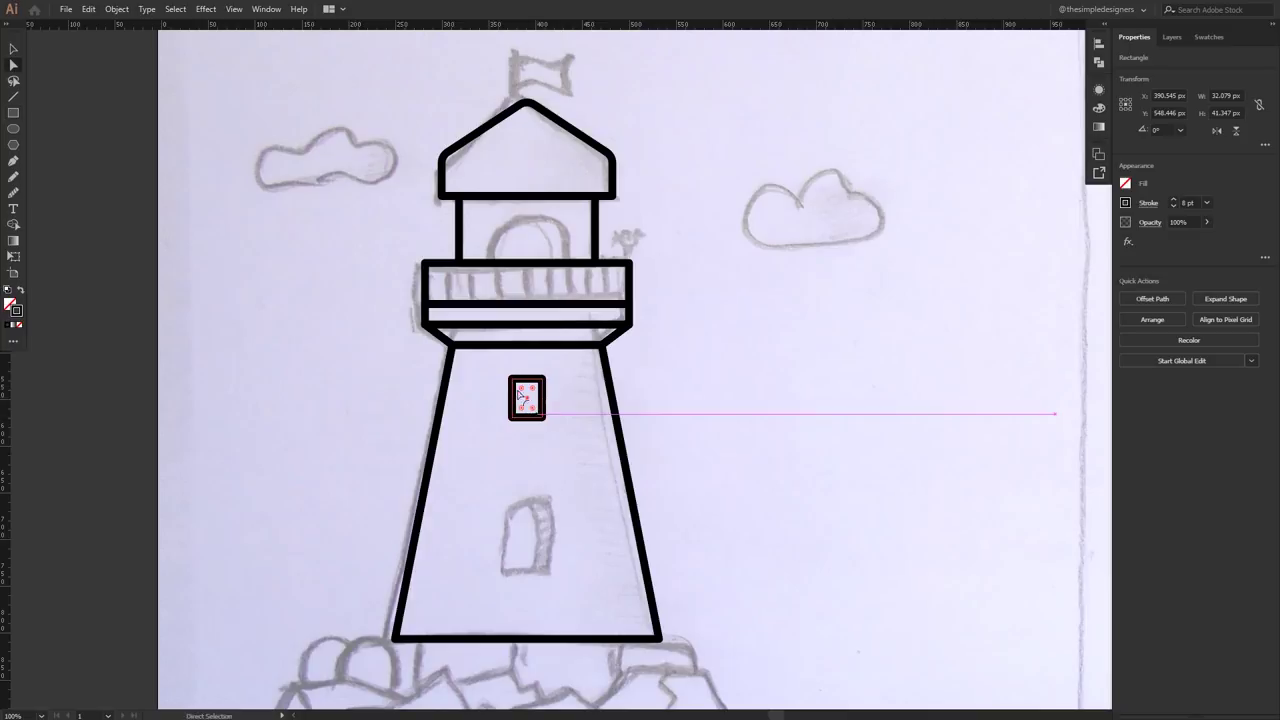
click(541, 379)
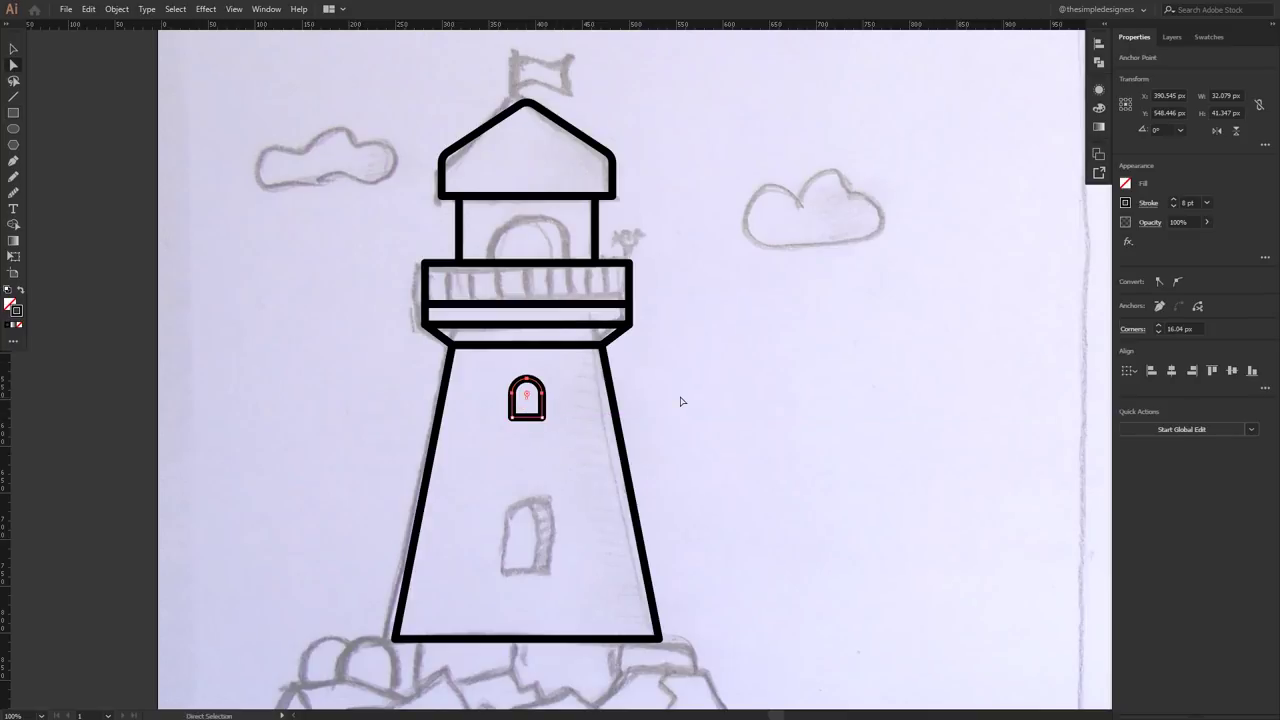
click(680, 401)
click(13, 96)
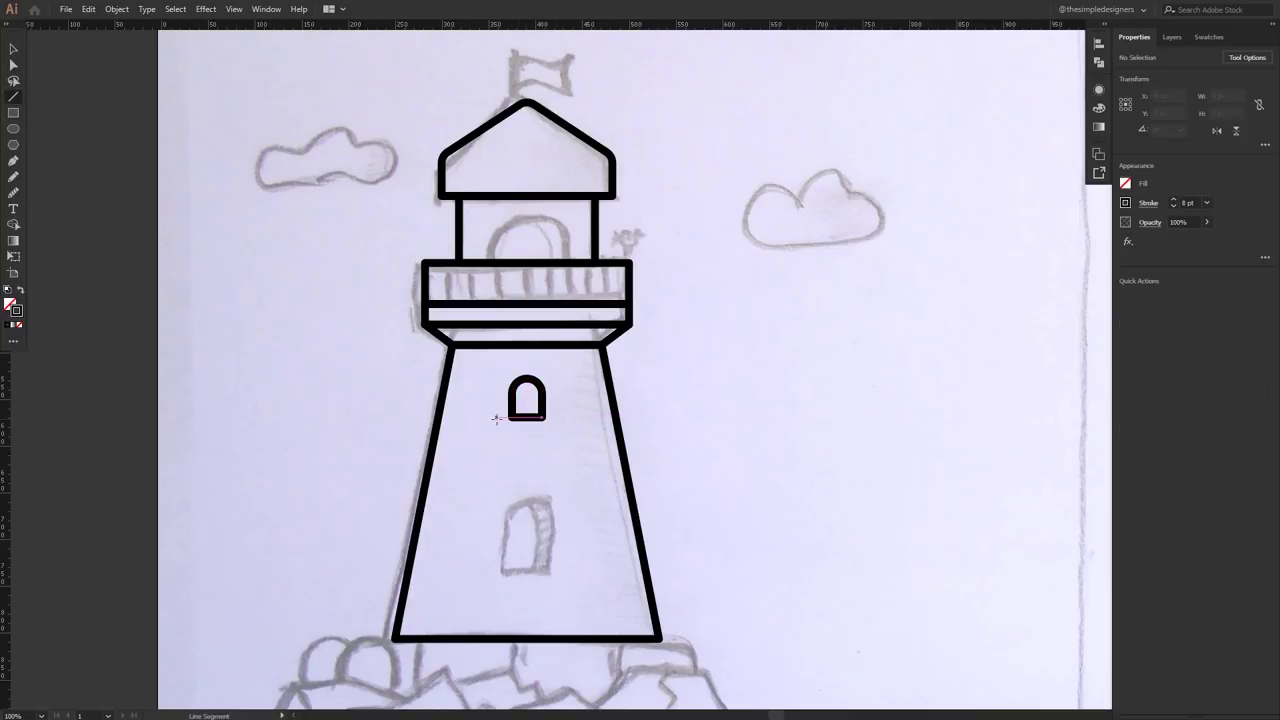
drag(496, 418, 560, 417)
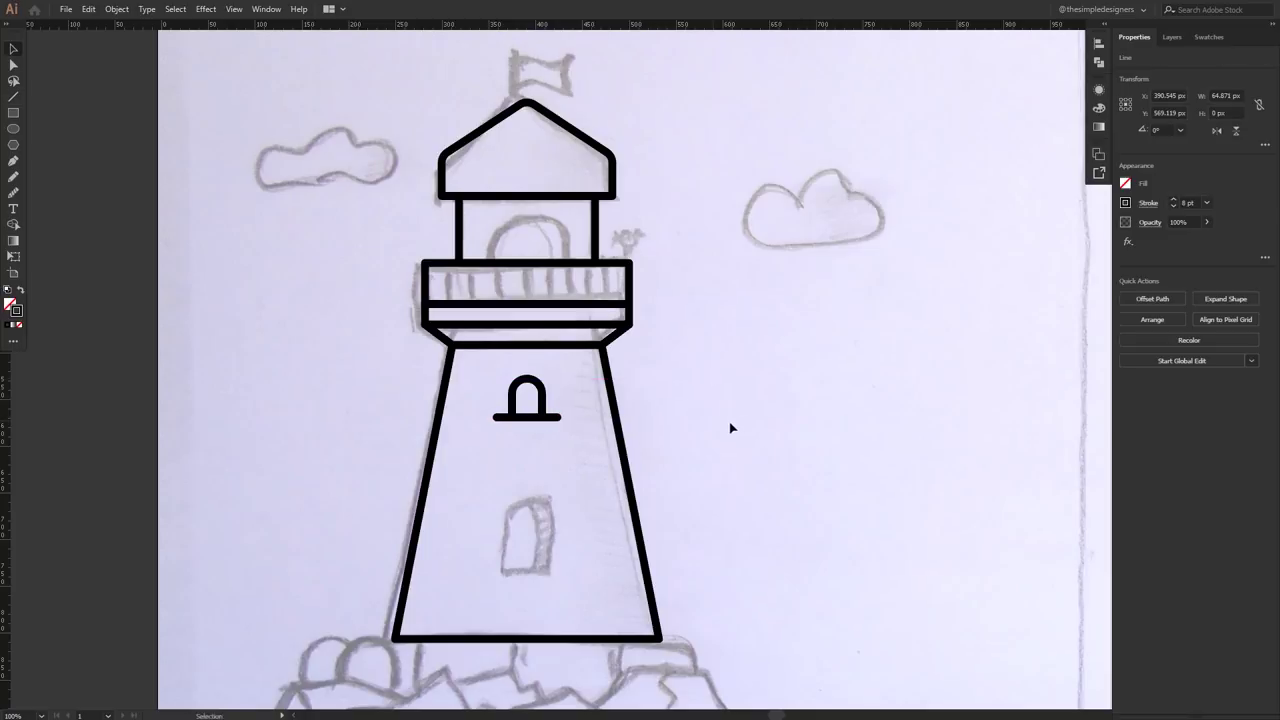
- Copy the arch and sill together down onto the lower window sketch
drag(713, 480, 360, 223)
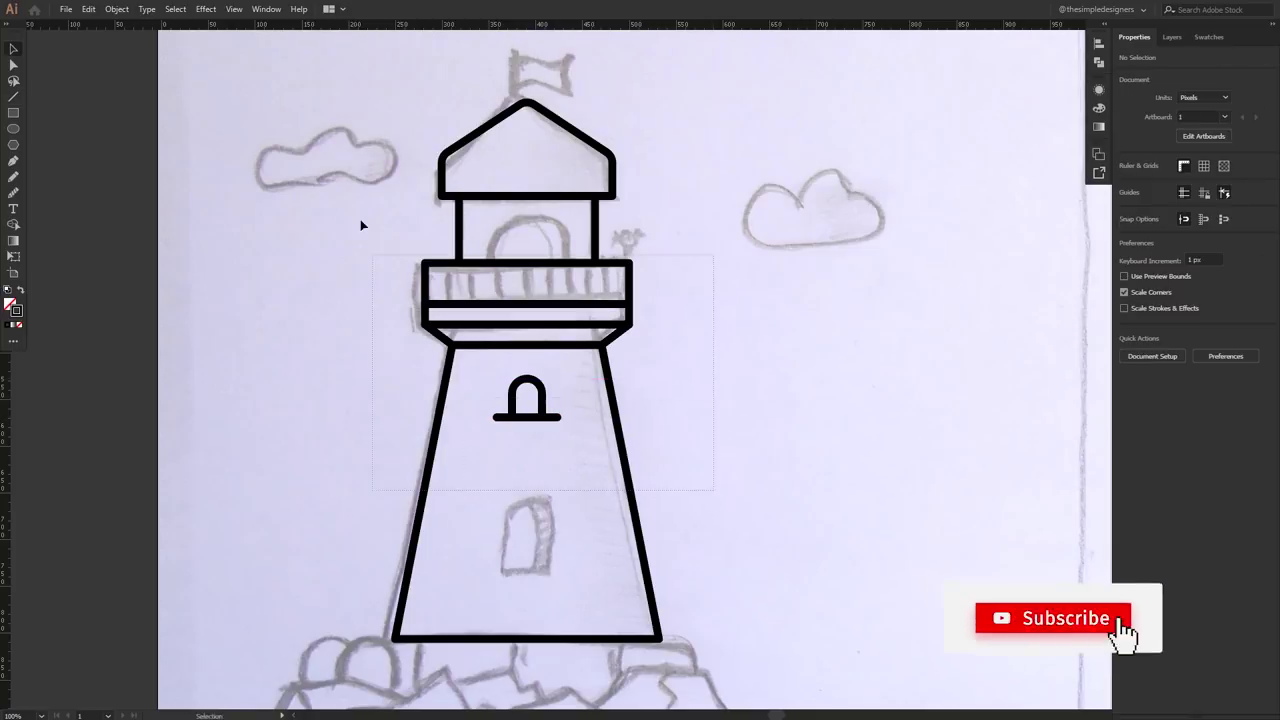
click(857, 395)
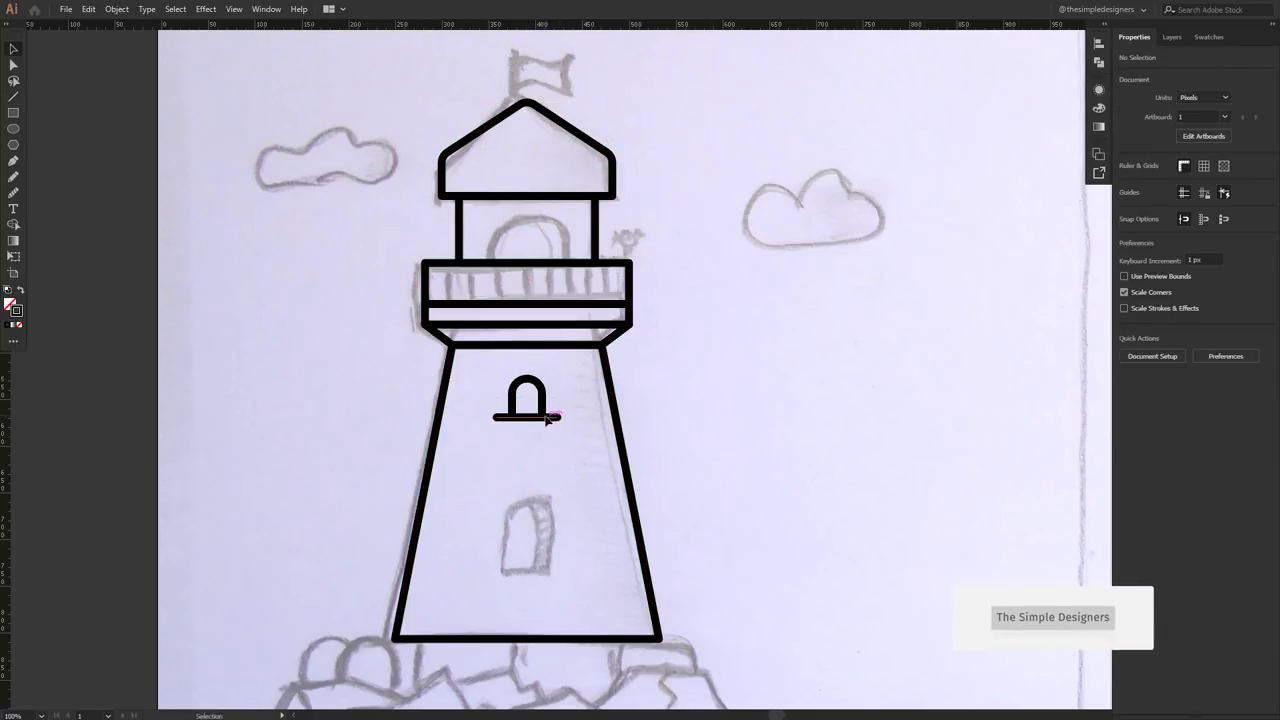
click(548, 419)
shift+click(541, 395)
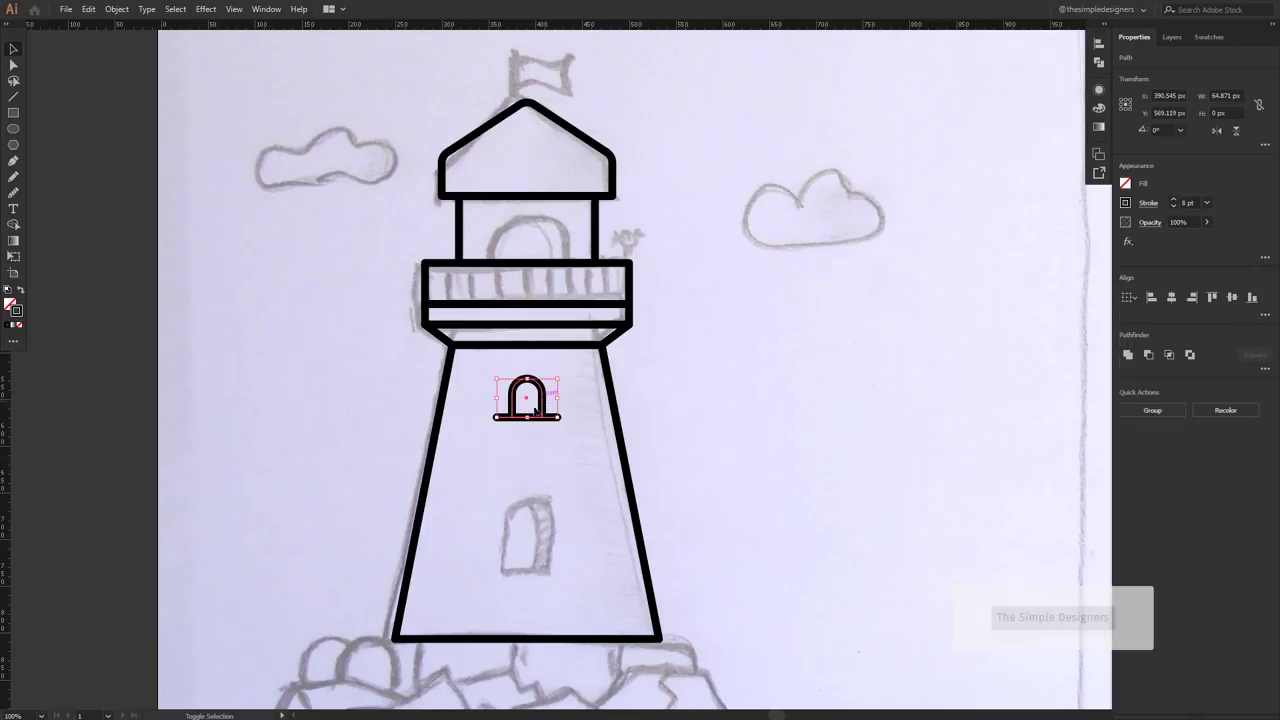
click(541, 470)
click(541, 412)
mouse_move(535, 405)
mouse_down()
mouse_move(535, 538)
mouse_move(567, 559)
mouse_up()
click(651, 486)
scroll(668, 463, down, 1)
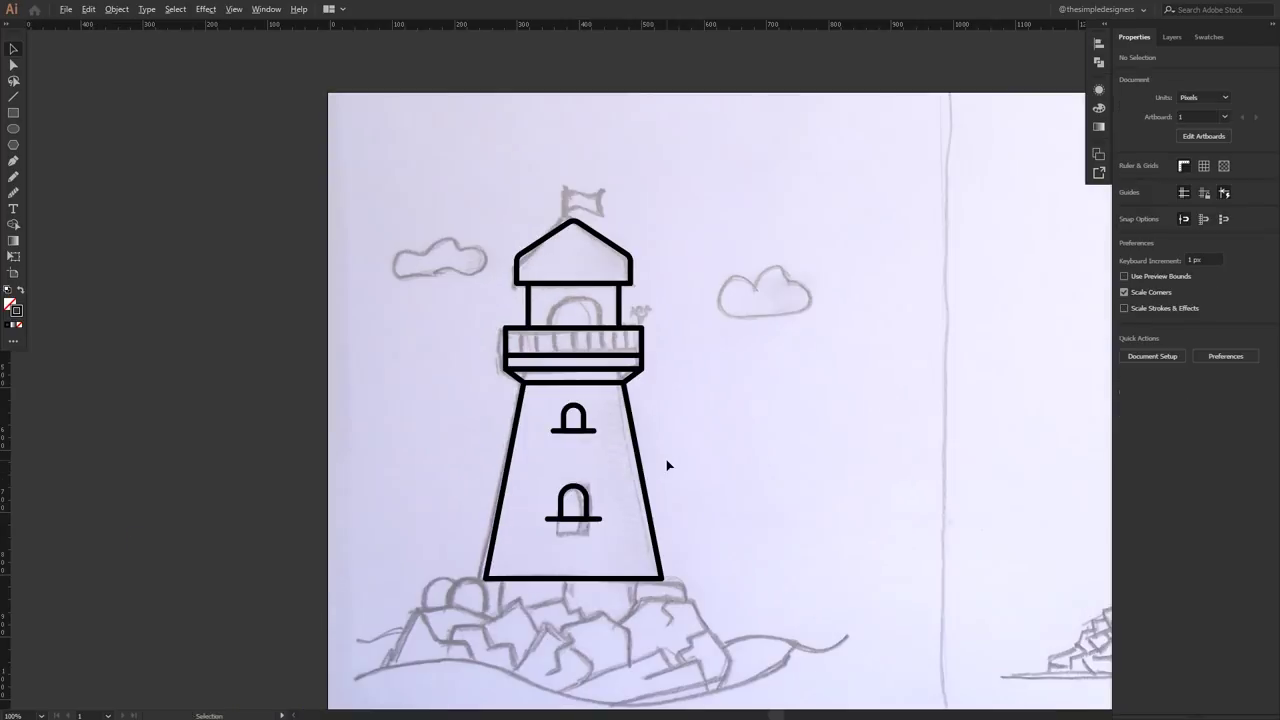
- Draw a vertical railing bar and copy it across the balcony
drag(668, 463, 617, 494)
scroll(578, 397, up, 1)
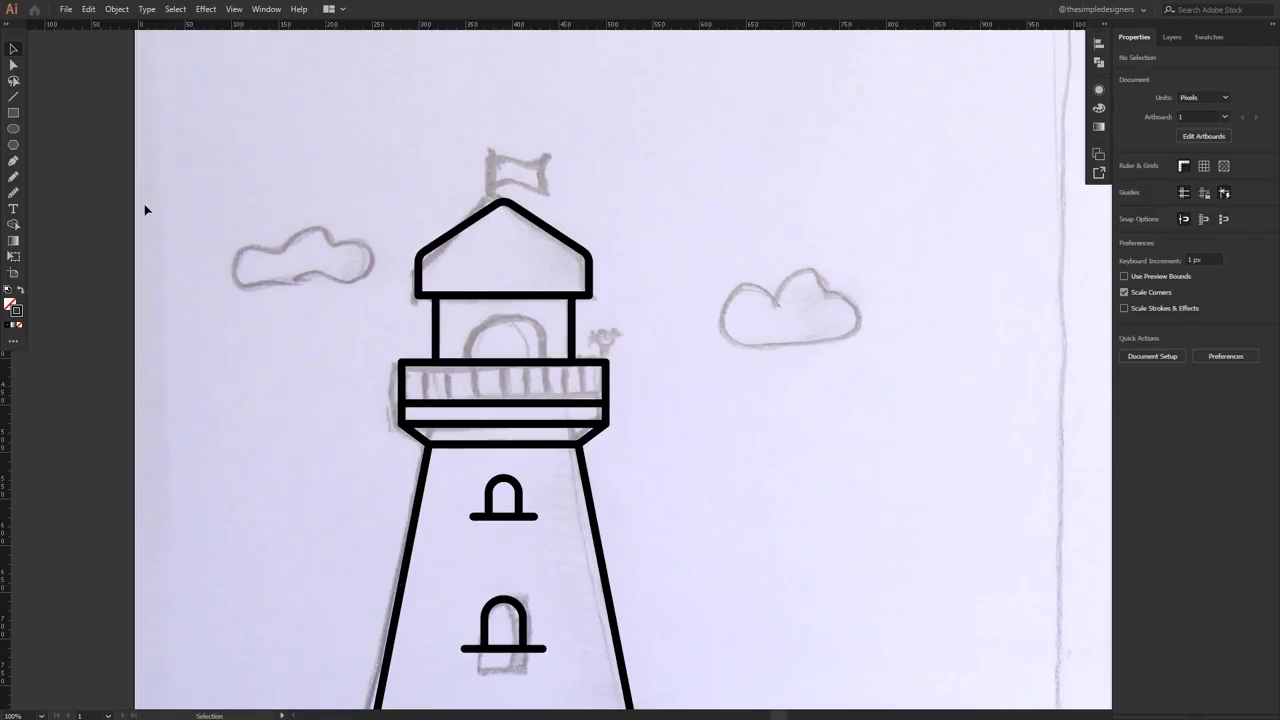
click(15, 97)
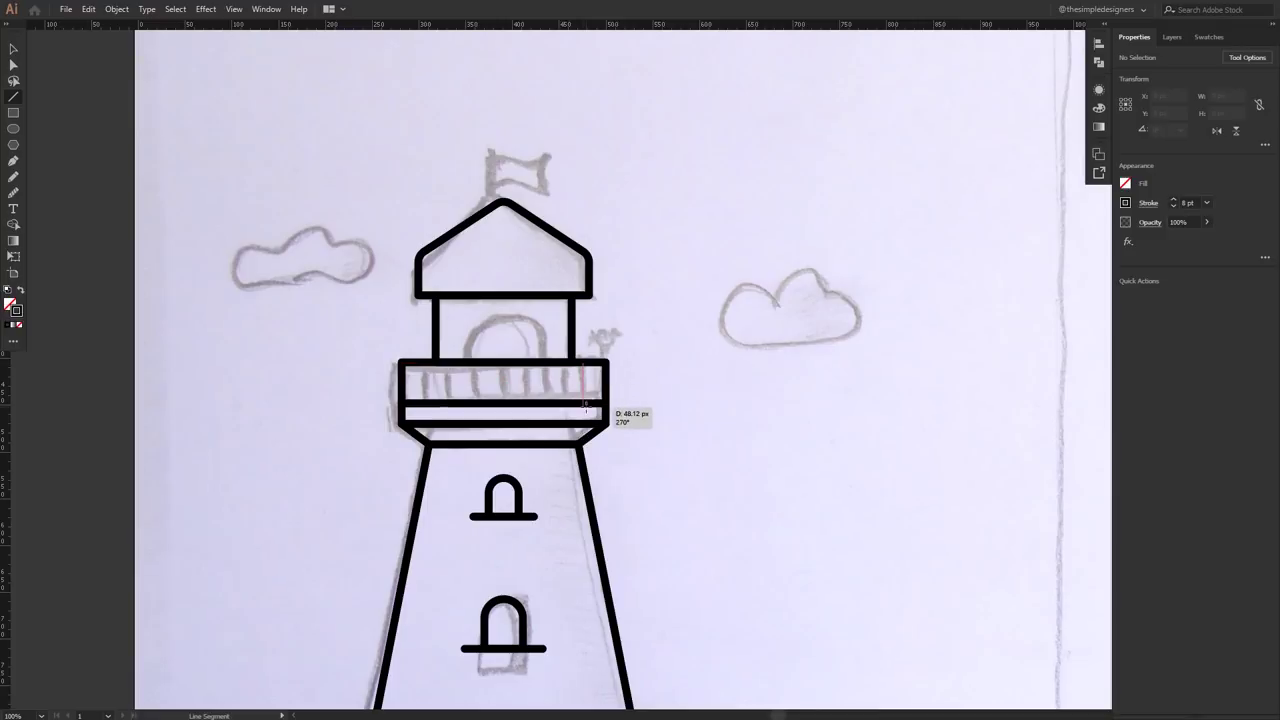
drag(582, 362, 582, 405)
key(v)
click(684, 399)
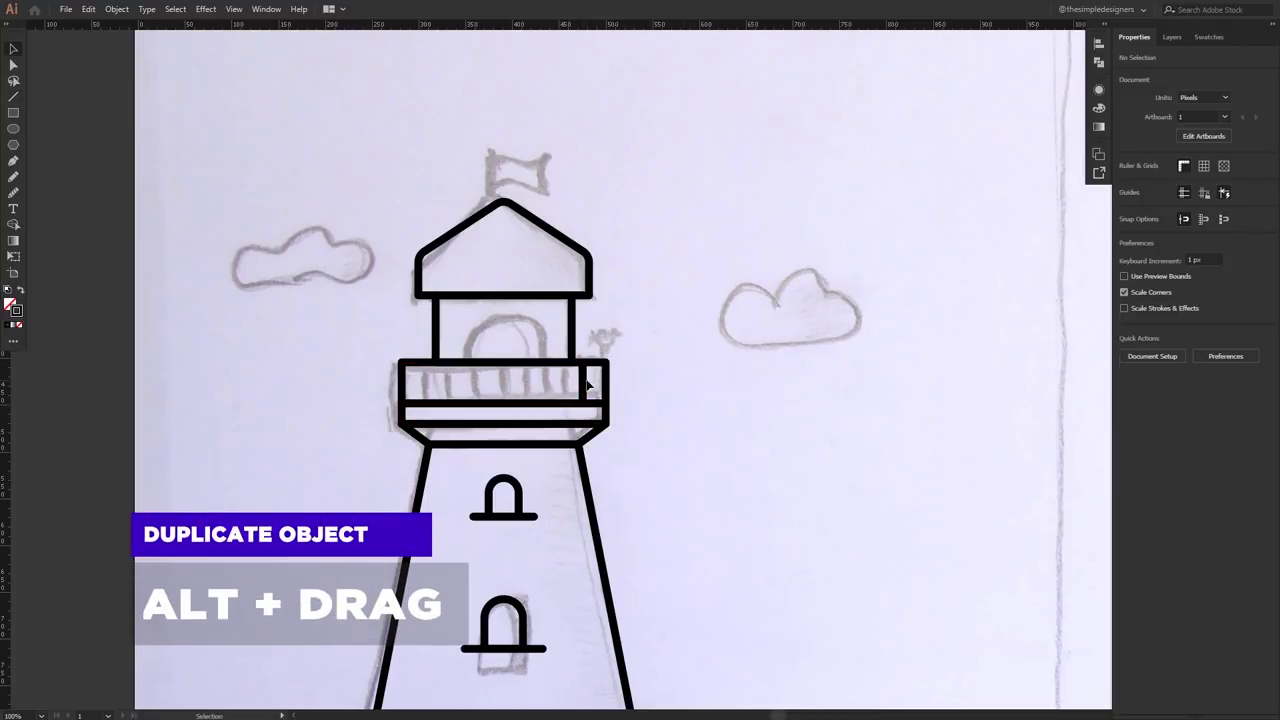
drag(558, 383, 388, 386)
click(645, 394)
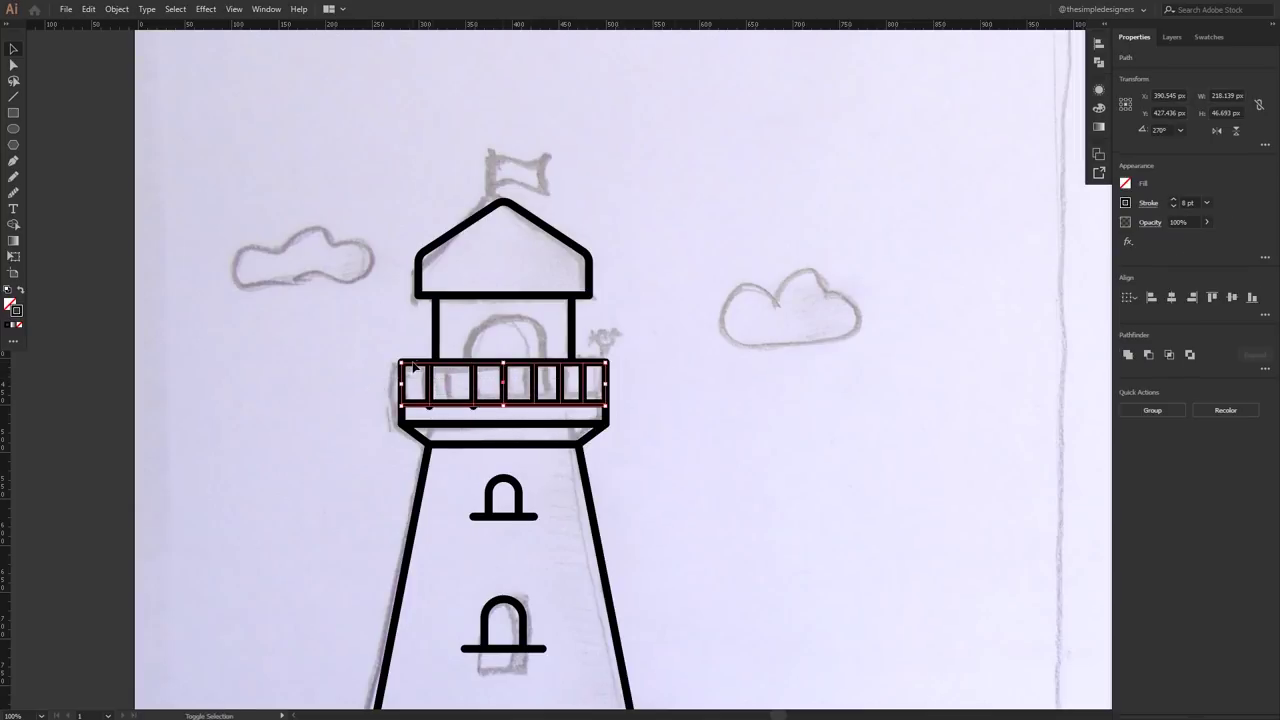
- Align the railing bars and distribute them evenly across the balcony
click(1234, 304)
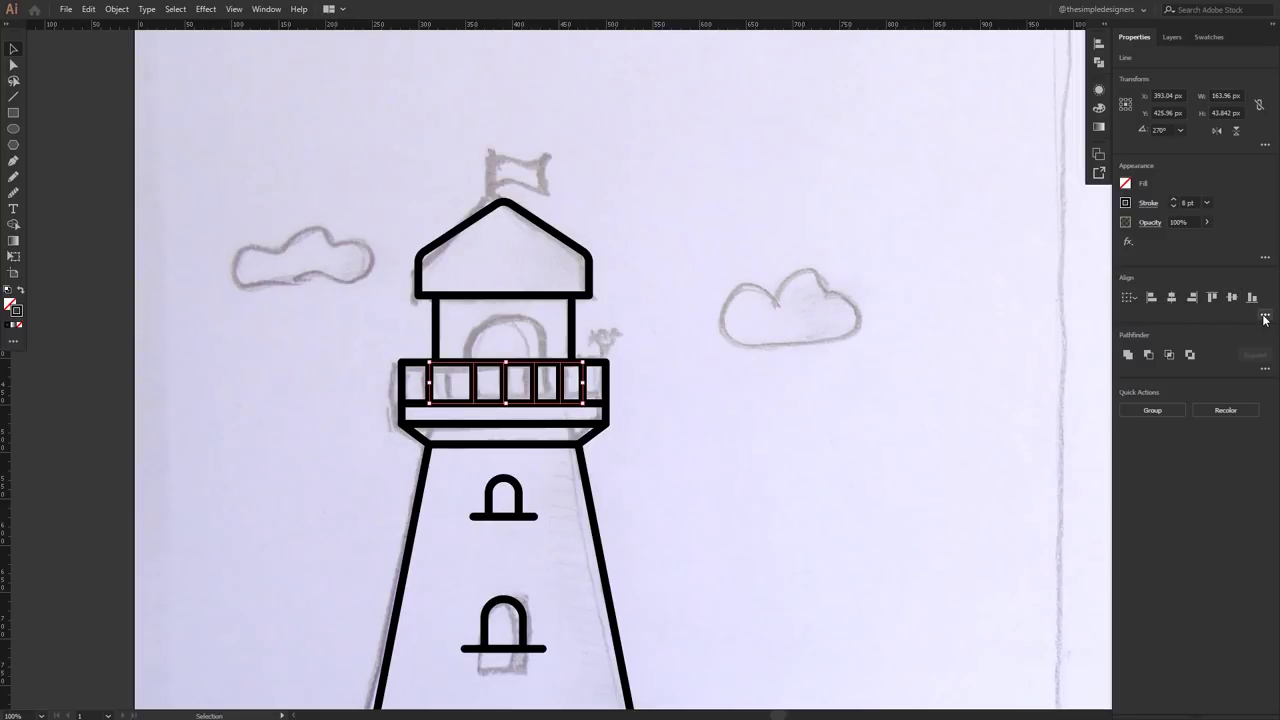
click(1264, 318)
click(1213, 392)
click(780, 351)
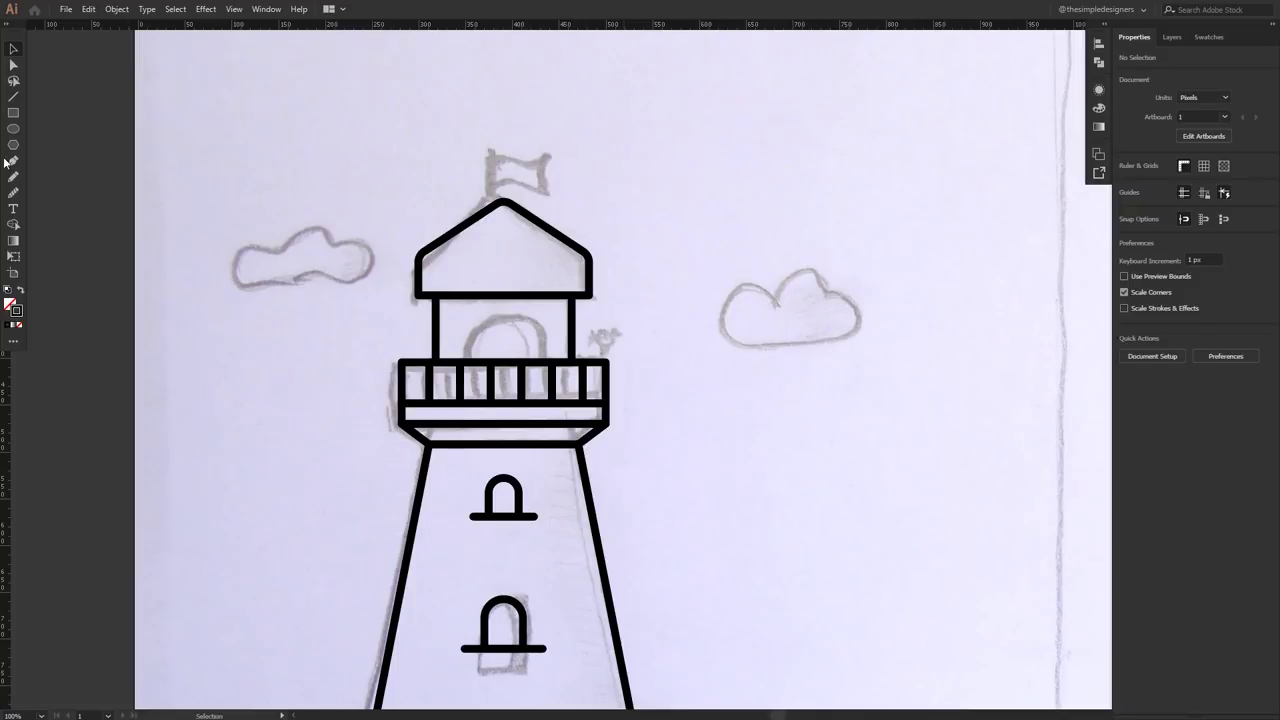
- Draw a circle for the round lantern window
drag(504, 340, 478, 316)
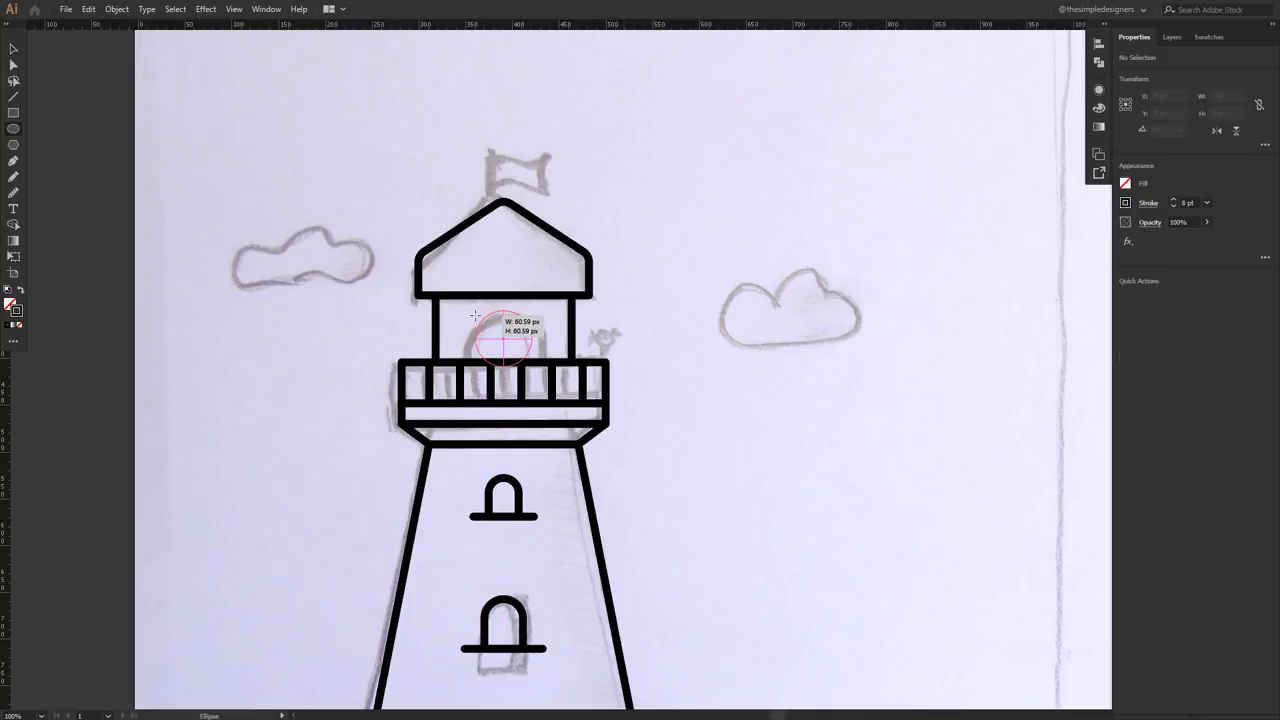
drag(475, 316, 472, 307)
key(v)
click(673, 383)
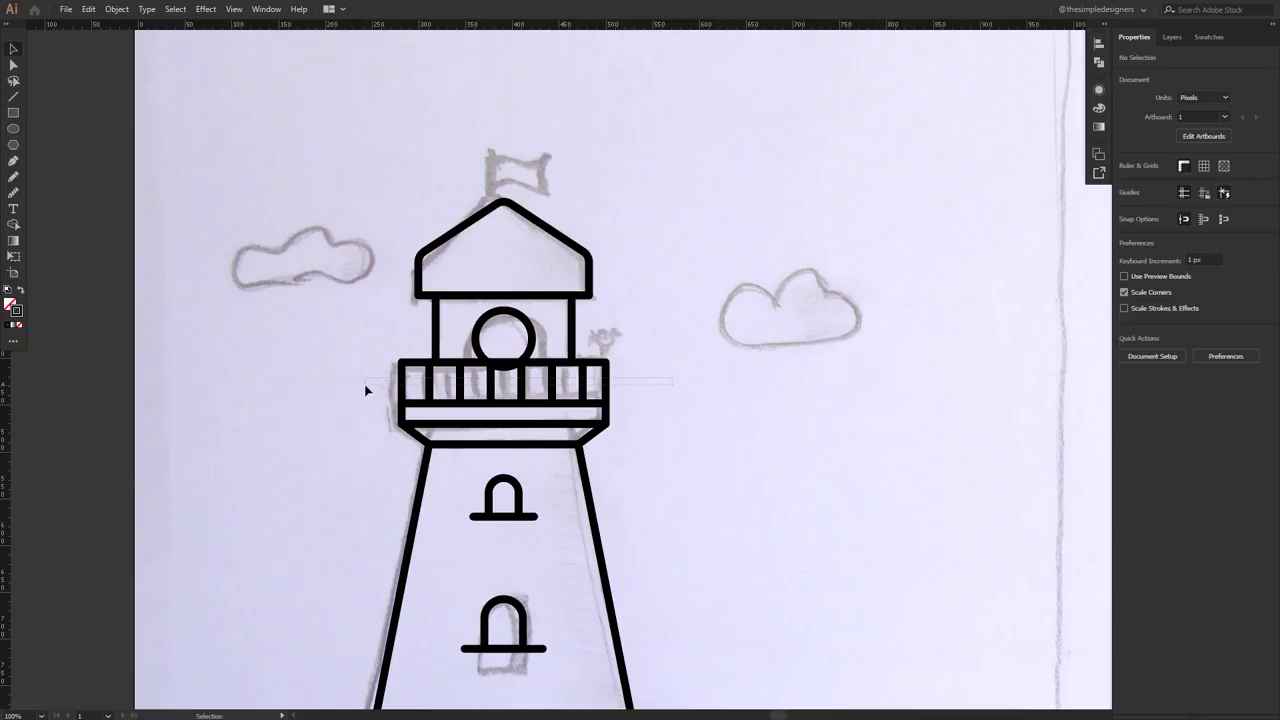
- Select all the railing parts and group them
drag(673, 380, 366, 388)
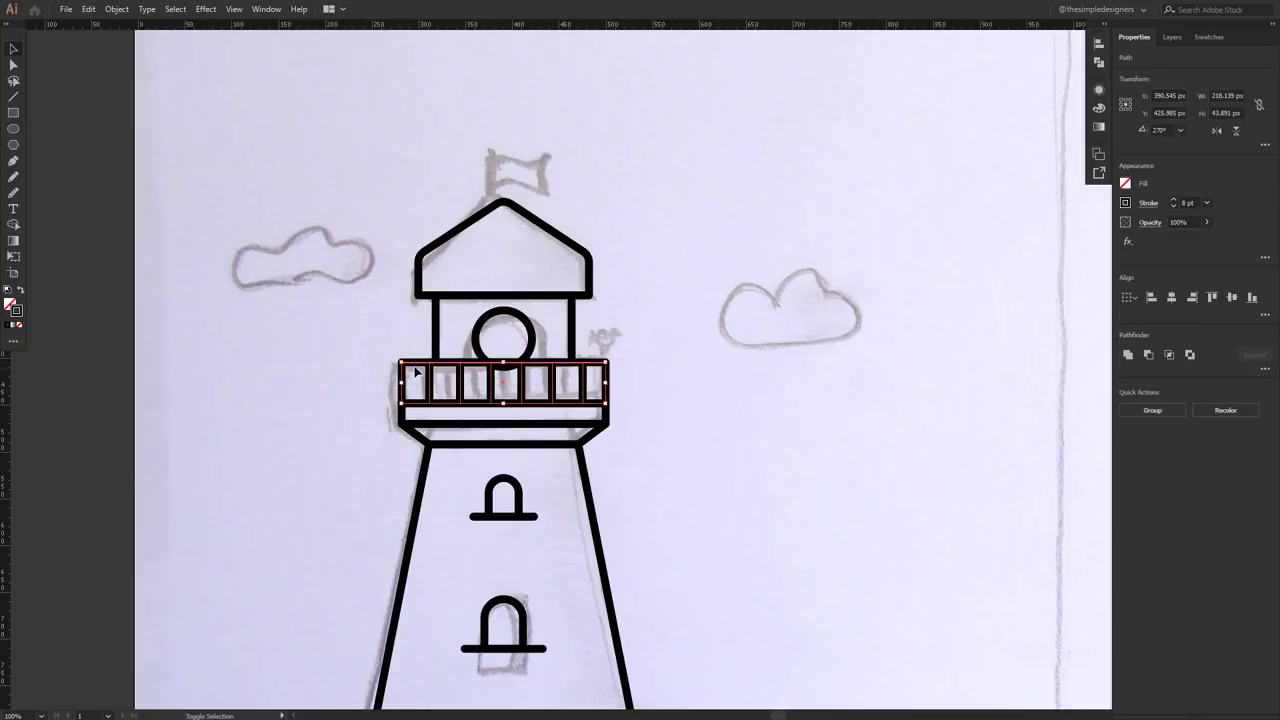
right_click(430, 380)
click(445, 457)
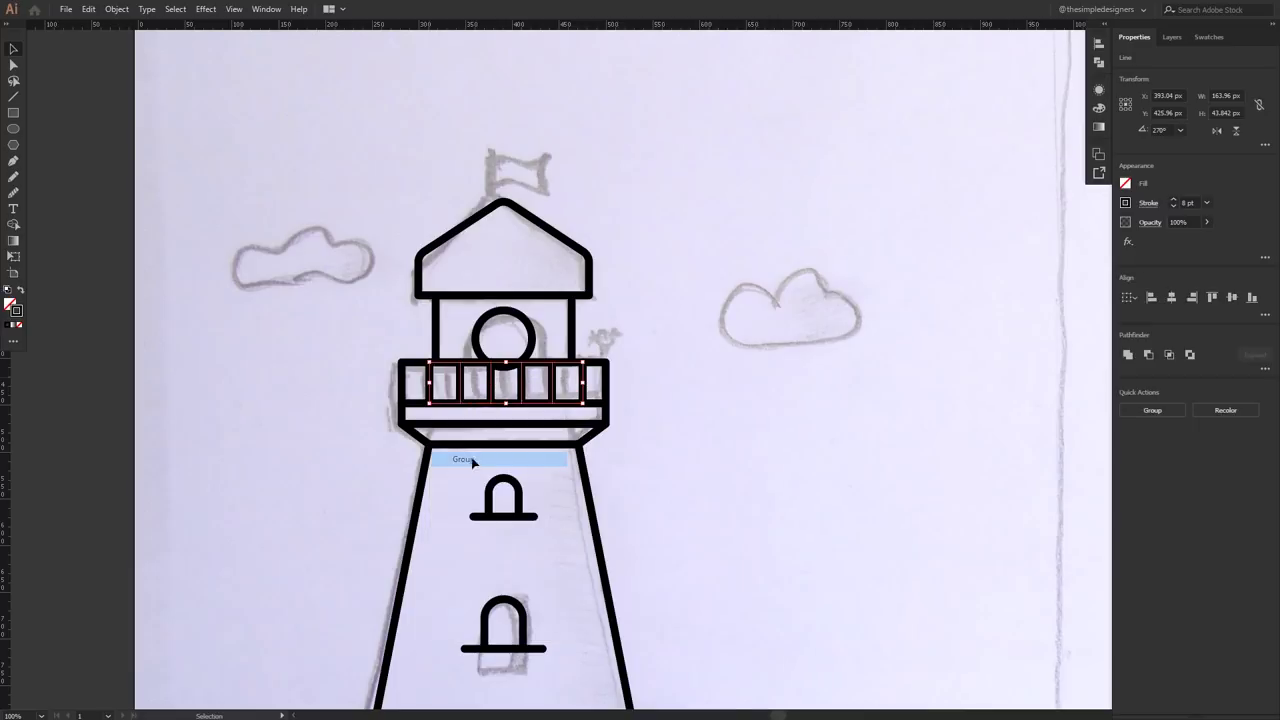
click(689, 397)
scroll(689, 397, down, 3)
- Redraw the round porthole circle centred over the lantern window
drag(730, 518, 563, 343)
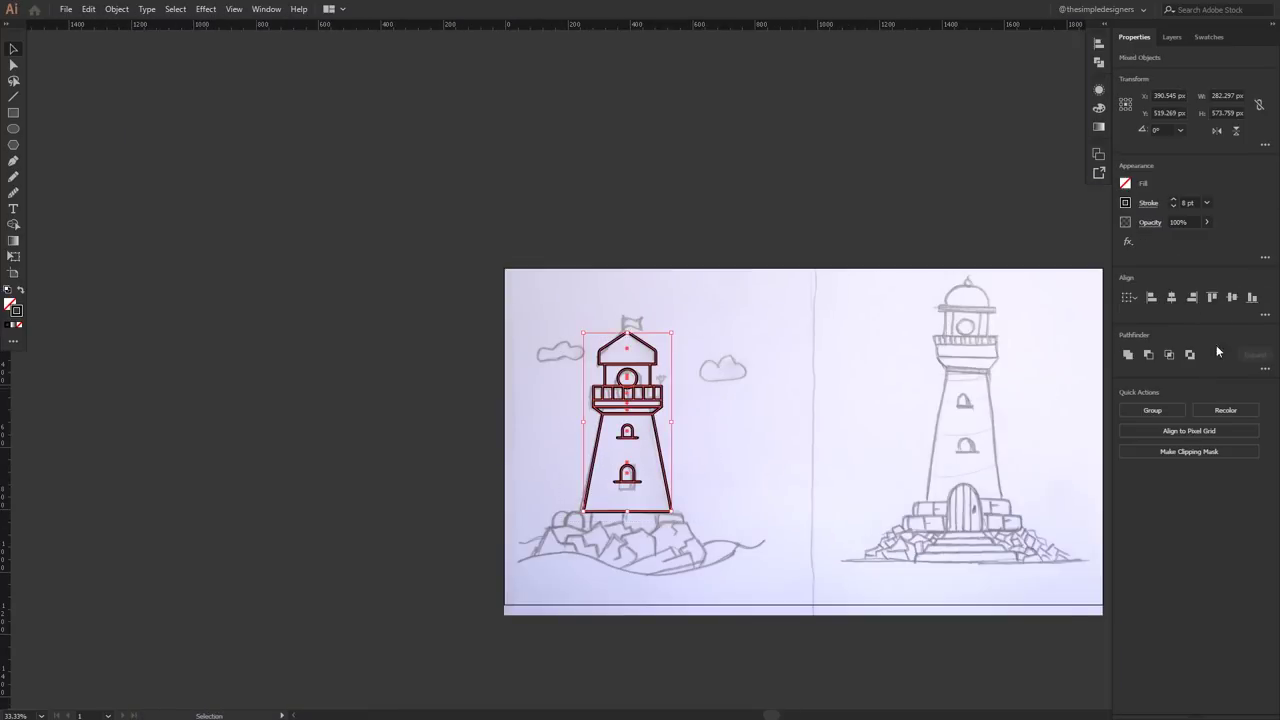
scroll(634, 380, up, 3)
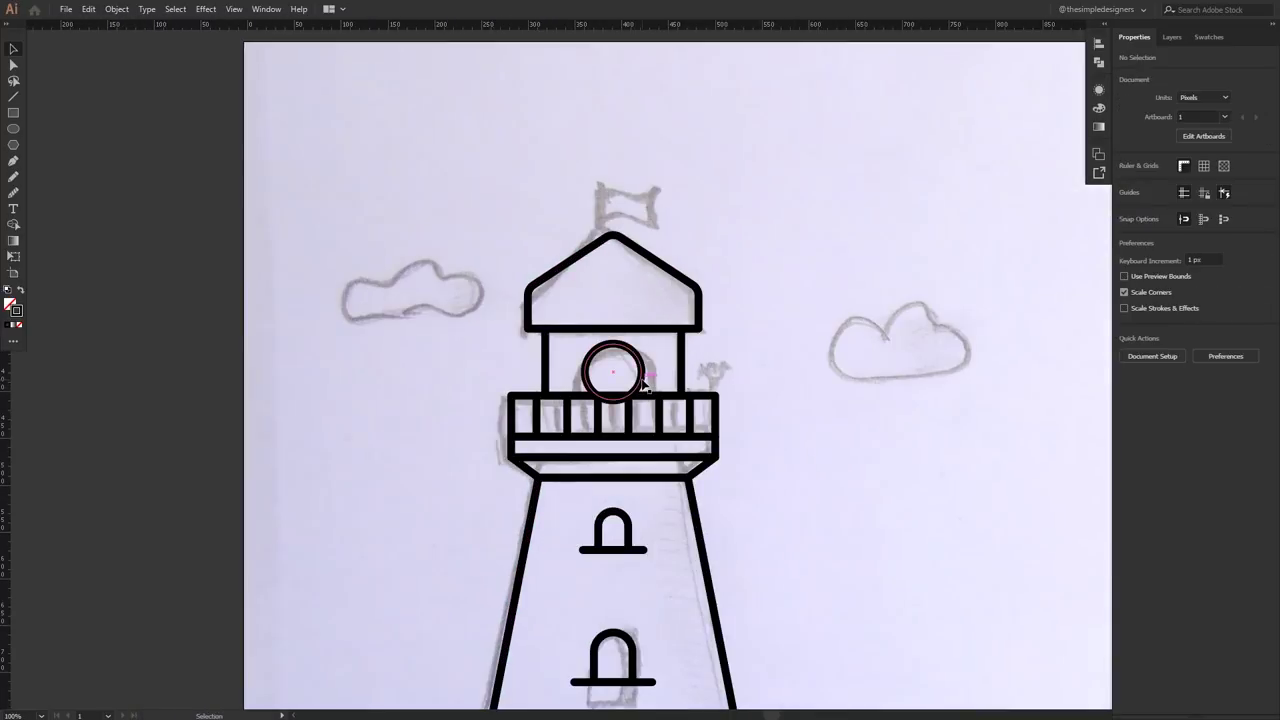
key(l)
drag(613, 372, 640, 350)
key(v)
click(643, 370)
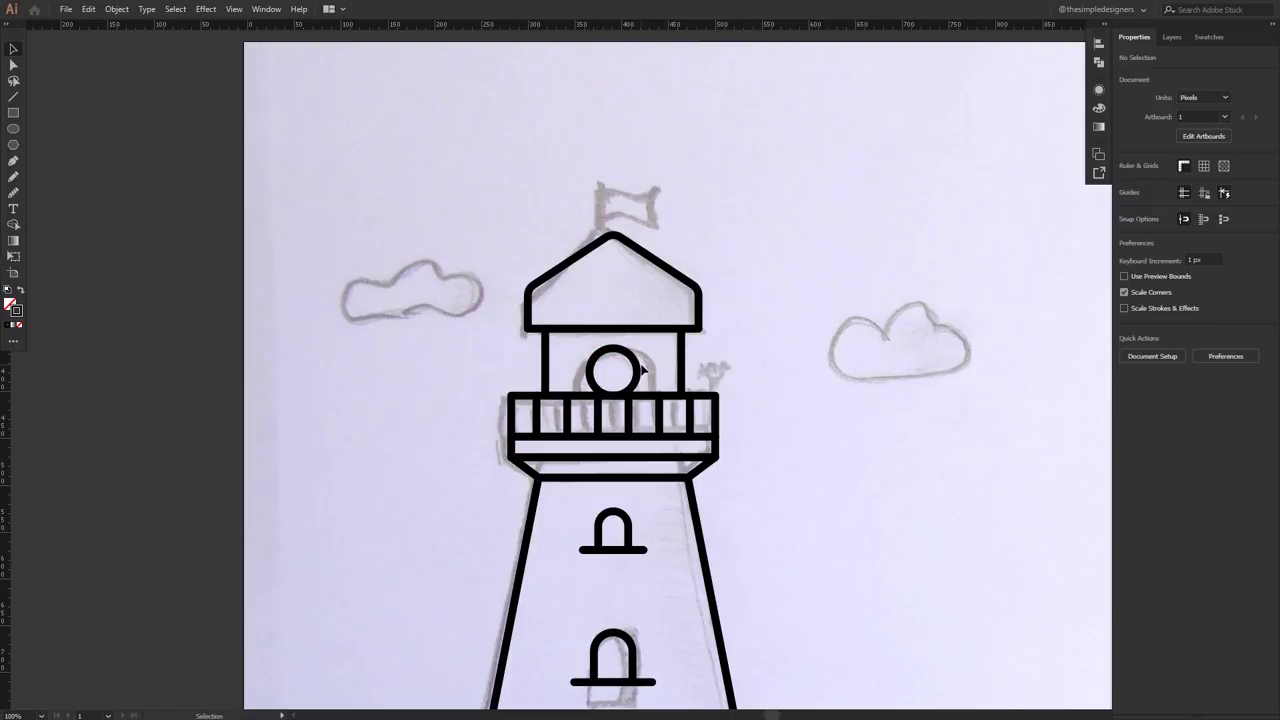
scroll(643, 375, up, 1)
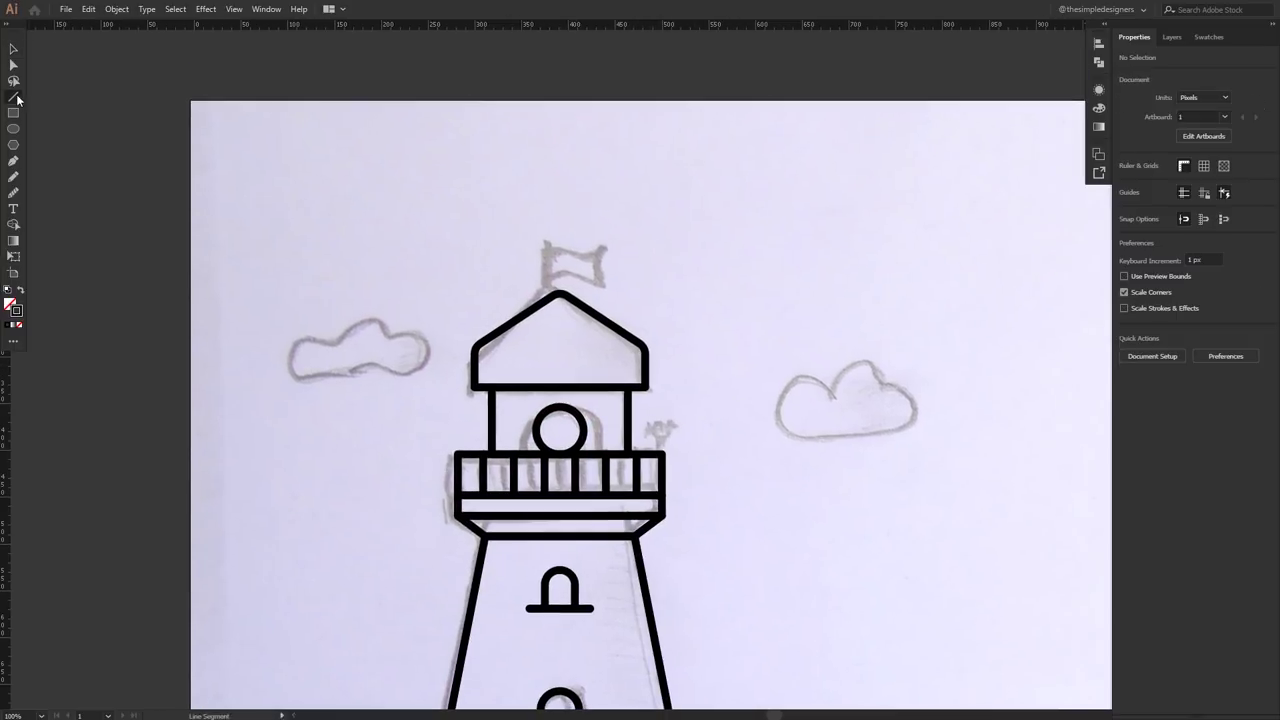
- Draw a flagpole up from the roof peak and a rectangular flag at its top
click(15, 97)
drag(560, 291, 560, 231)
click(651, 283)
key(m)
drag(559, 245, 619, 281)
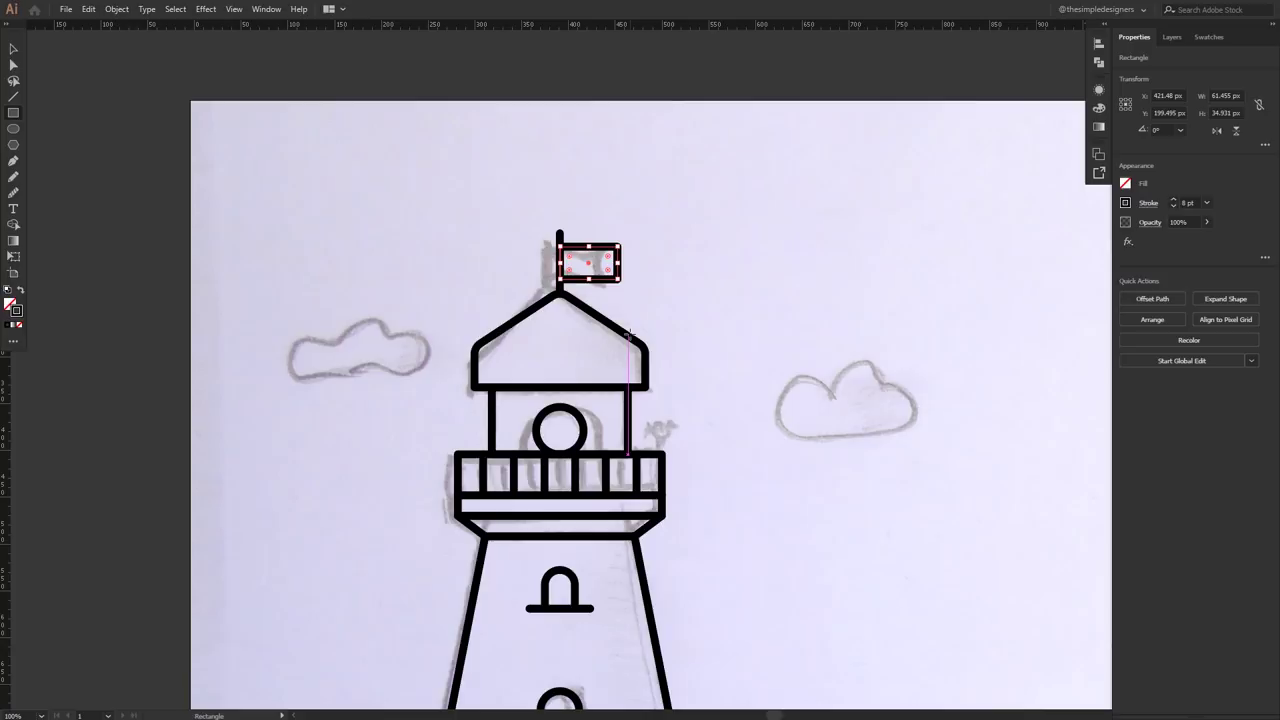
- Apply a Flag warp with -18% bend to the flag rectangle
click(233, 10)
mouse_move(260, 181)
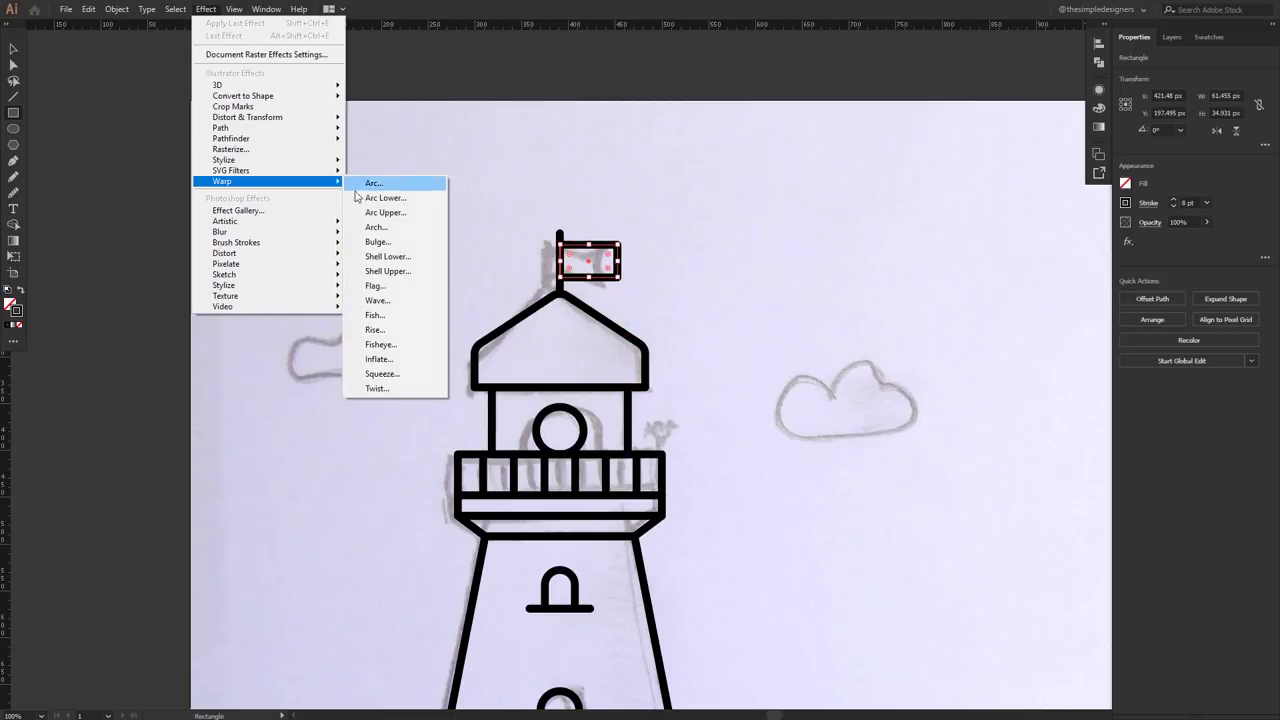
click(374, 286)
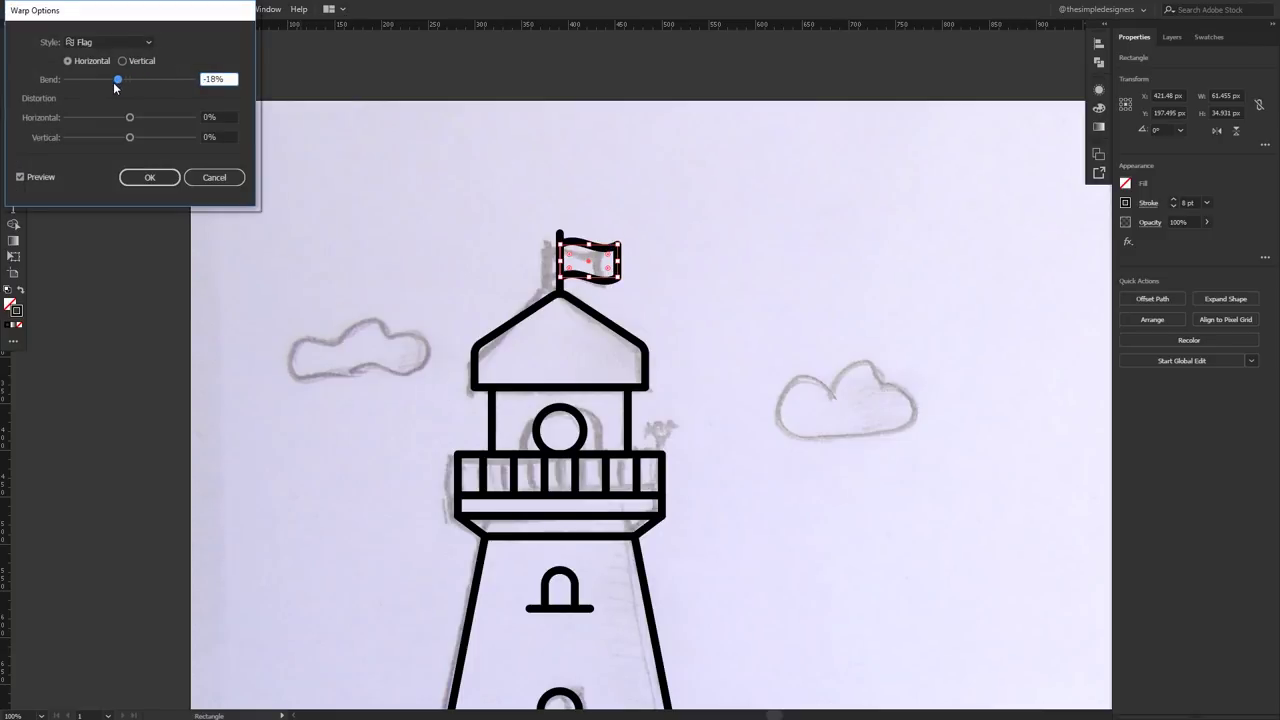
click(150, 177)
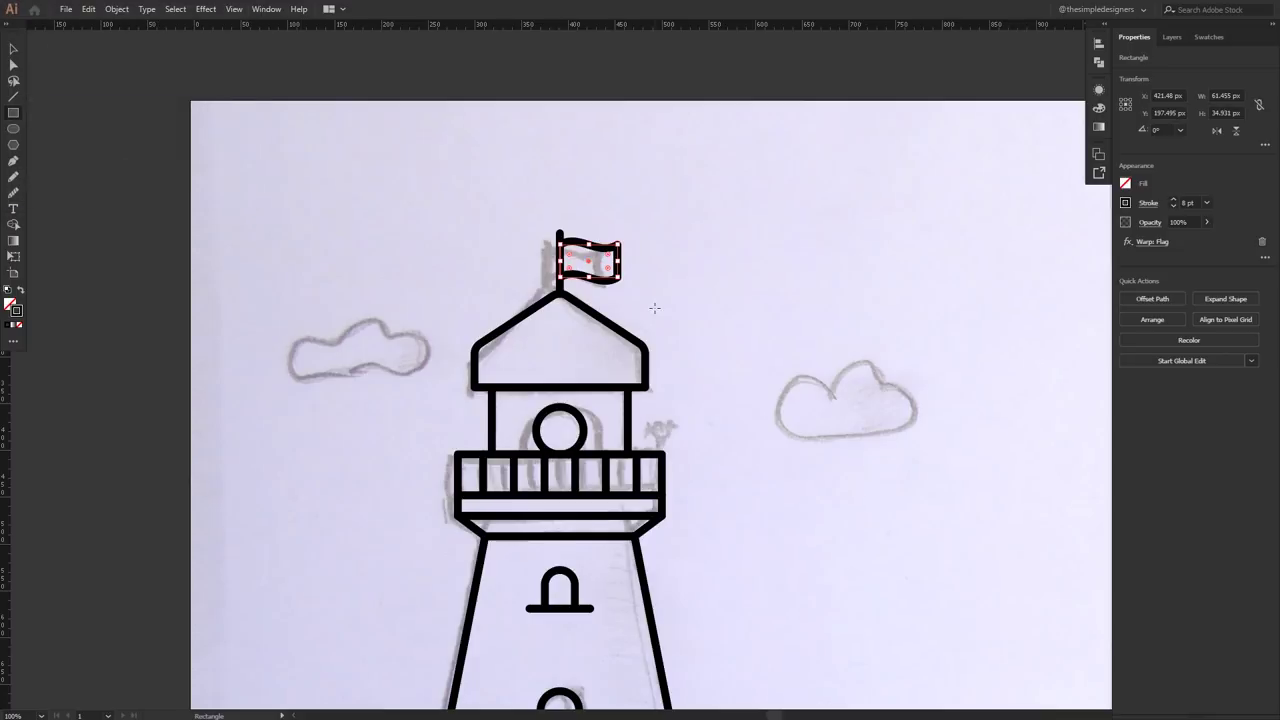
click(730, 330)
scroll(660, 334, down, 2)
scroll(660, 334, right, 1)
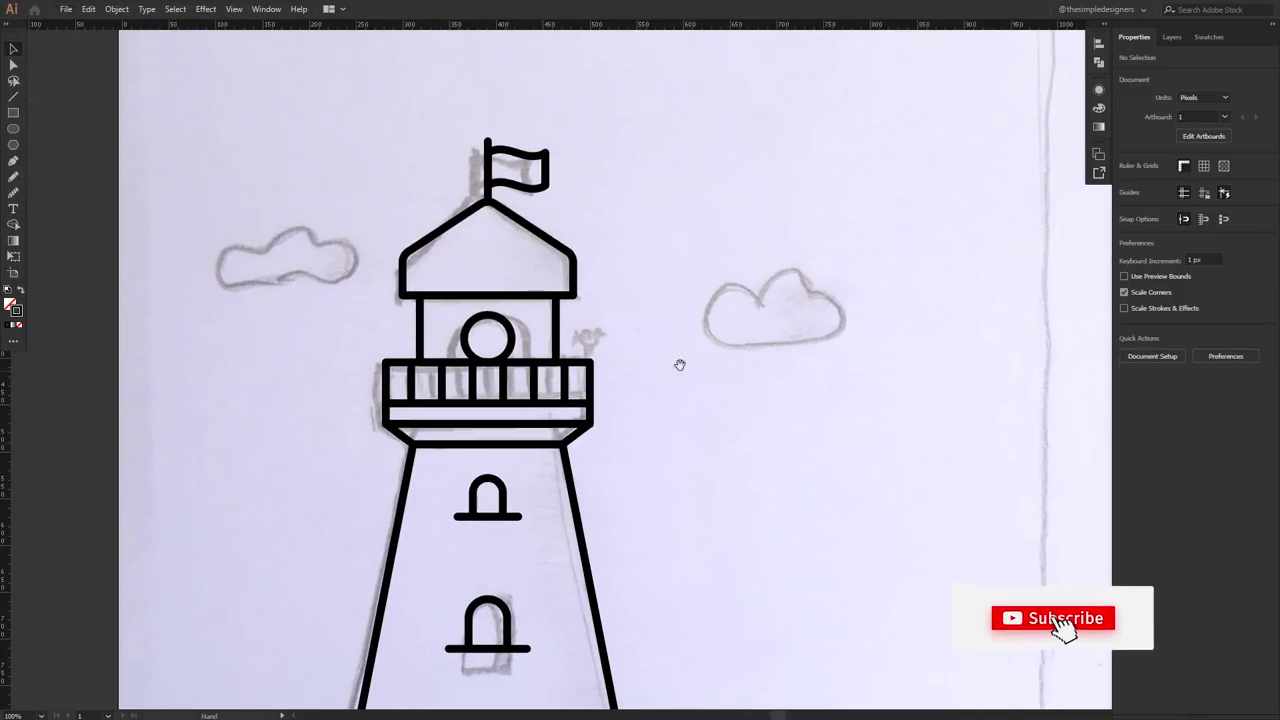
- Shrink the lantern's round window circle to about 36 px
click(512, 340)
drag(510, 318, 505, 314)
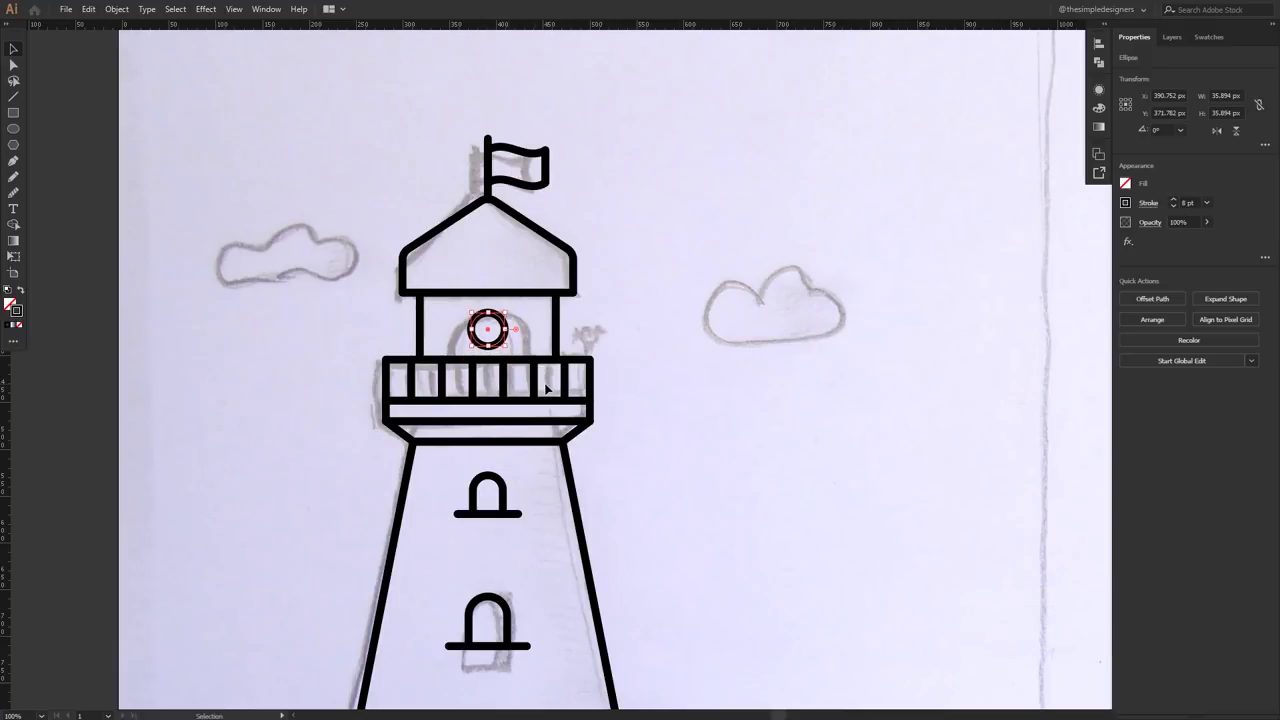
click(678, 355)
key(ctrl+minus)
- Draw a large circle of about 503 px around the lighthouse tower, set below the balcony
key(l)
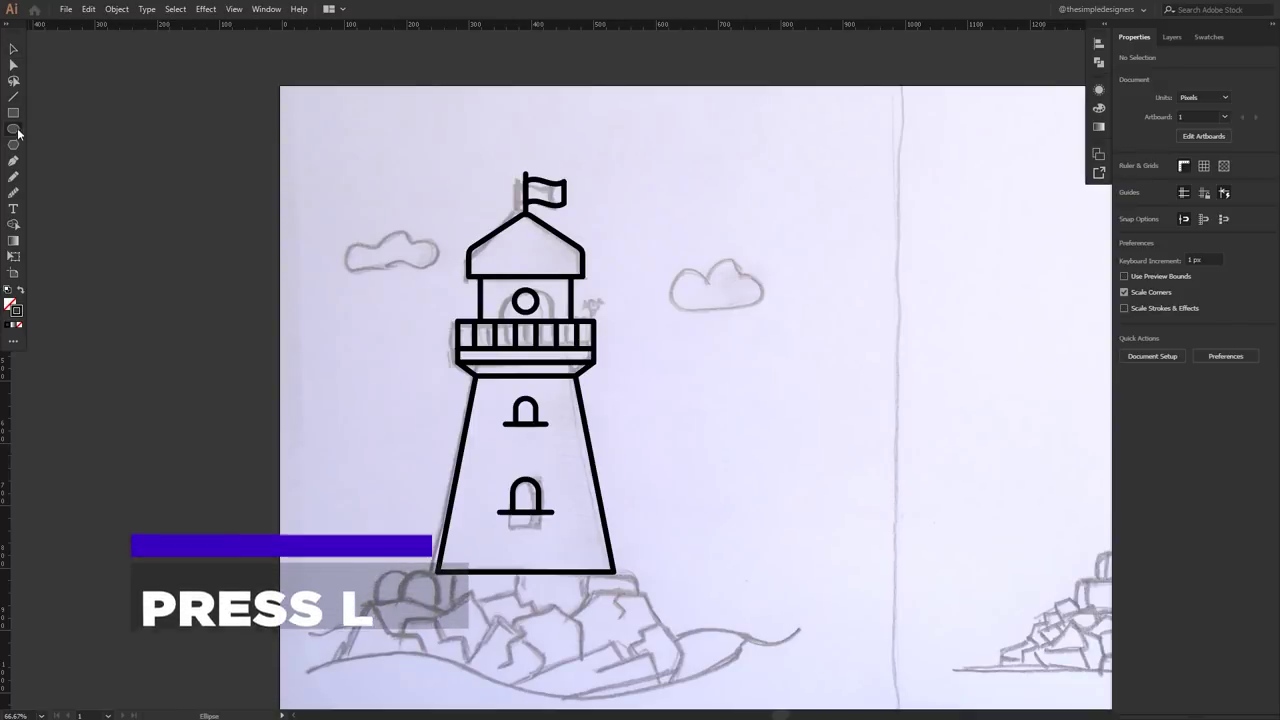
click(17, 130)
drag(524, 468, 383, 393)
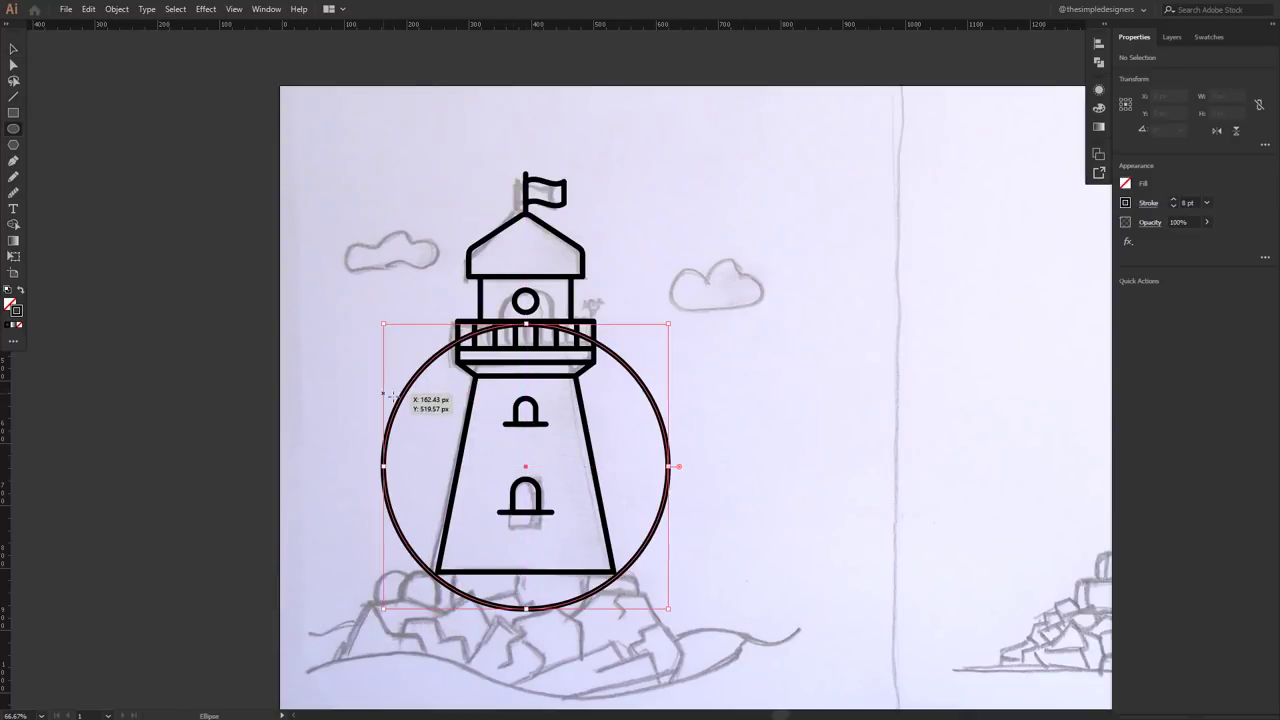
drag(525, 470, 526, 487)
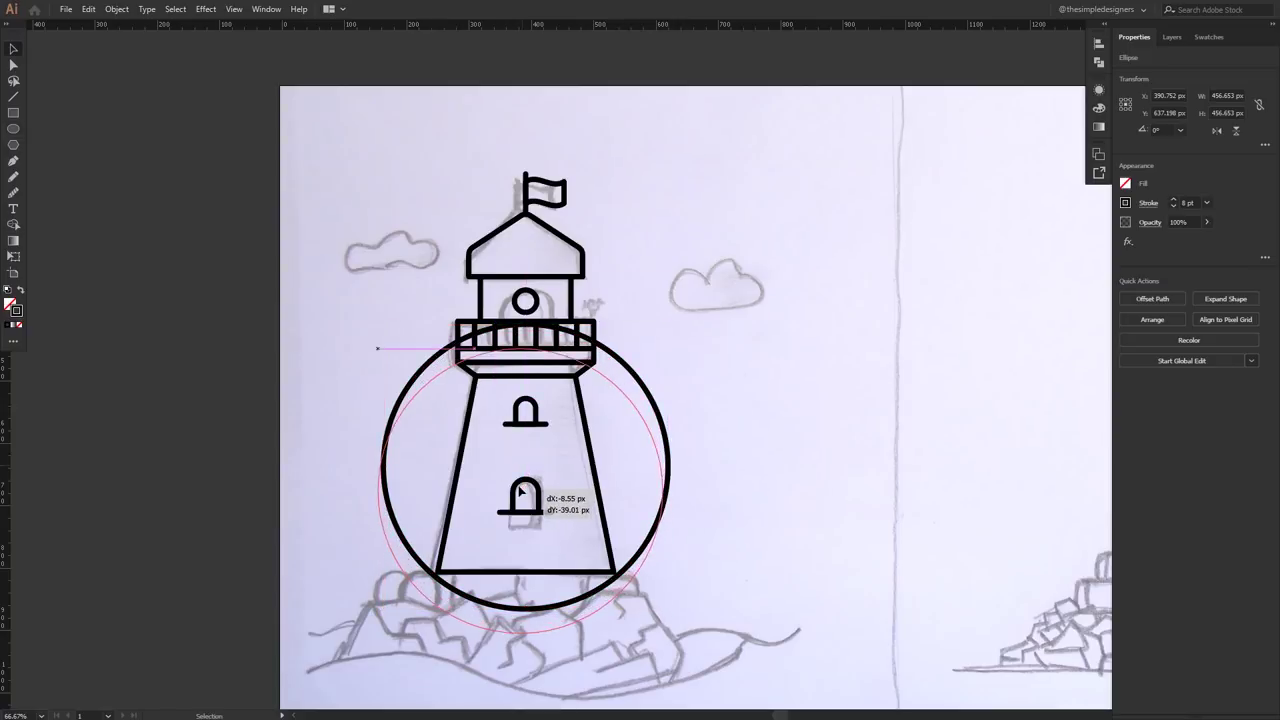
drag(526, 487, 526, 487)
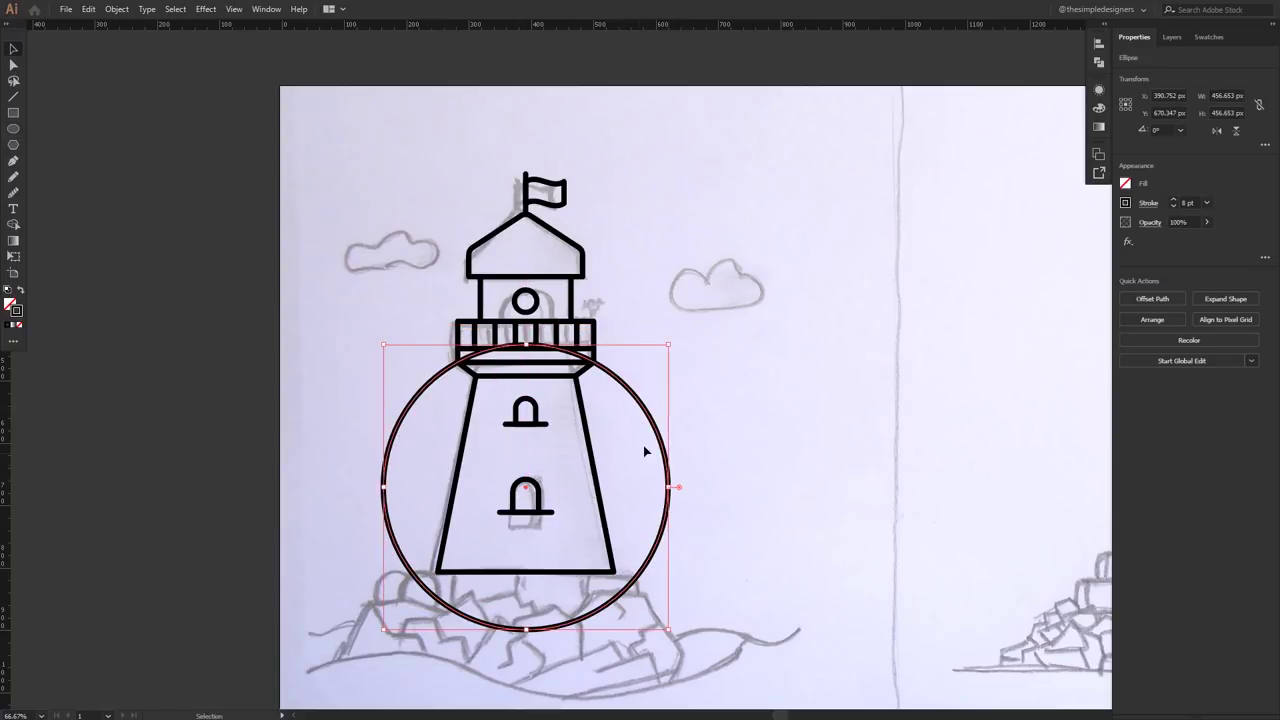
drag(668, 346, 684, 330)
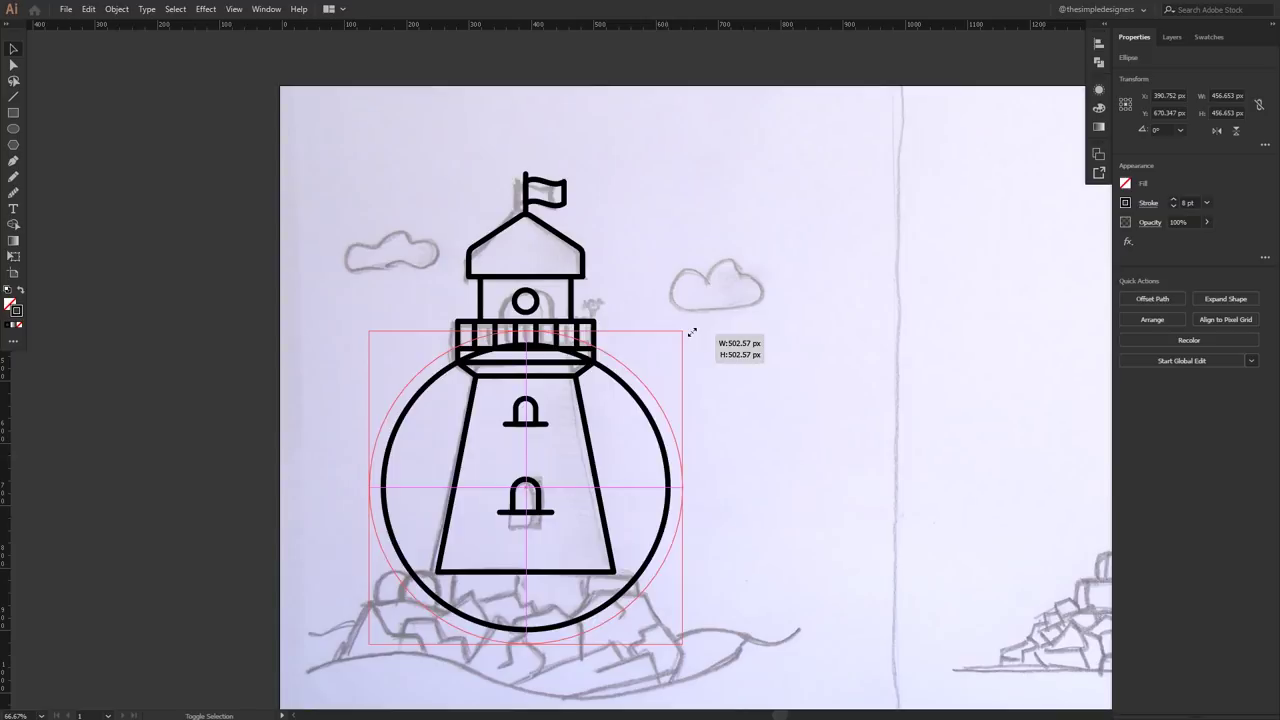
drag(529, 487, 527, 505)
click(742, 574)
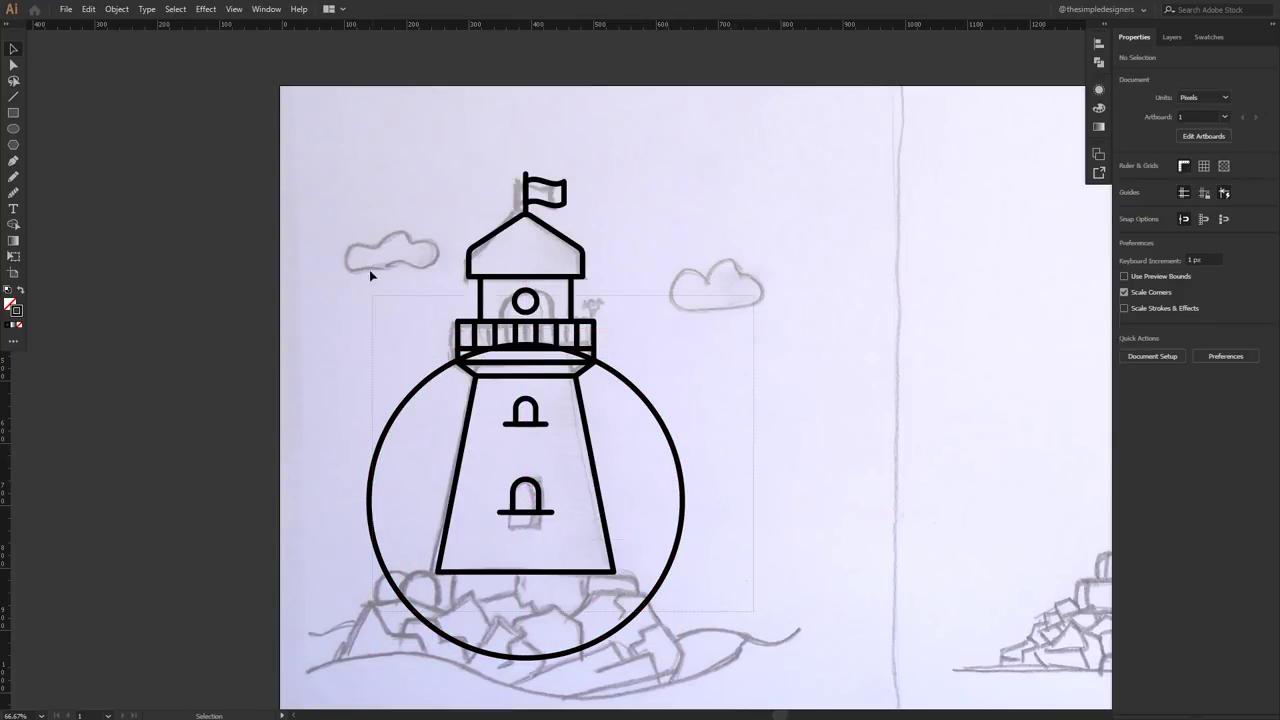
- Centre all lighthouse parts horizontally, nudge the flag slightly right, and select the circle and band
drag(370, 275, 343, 163)
click(1172, 298)
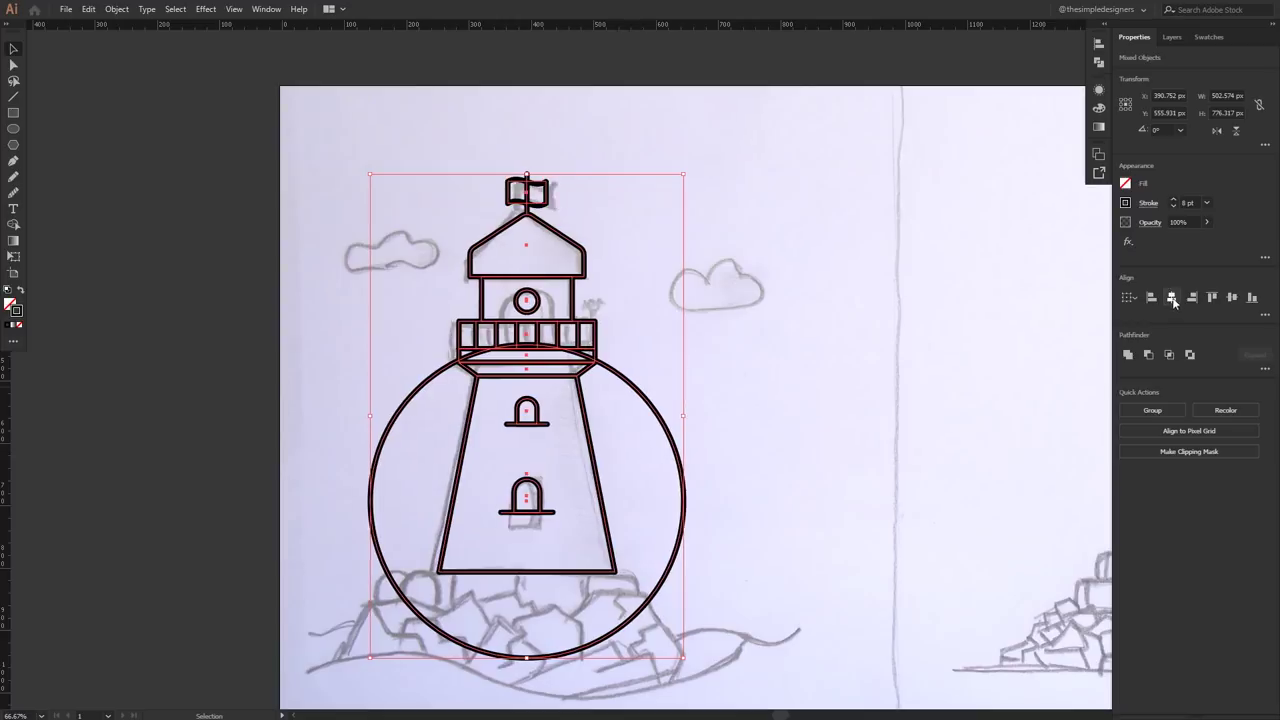
click(760, 382)
drag(535, 196, 566, 210)
drag(719, 410, 713, 372)
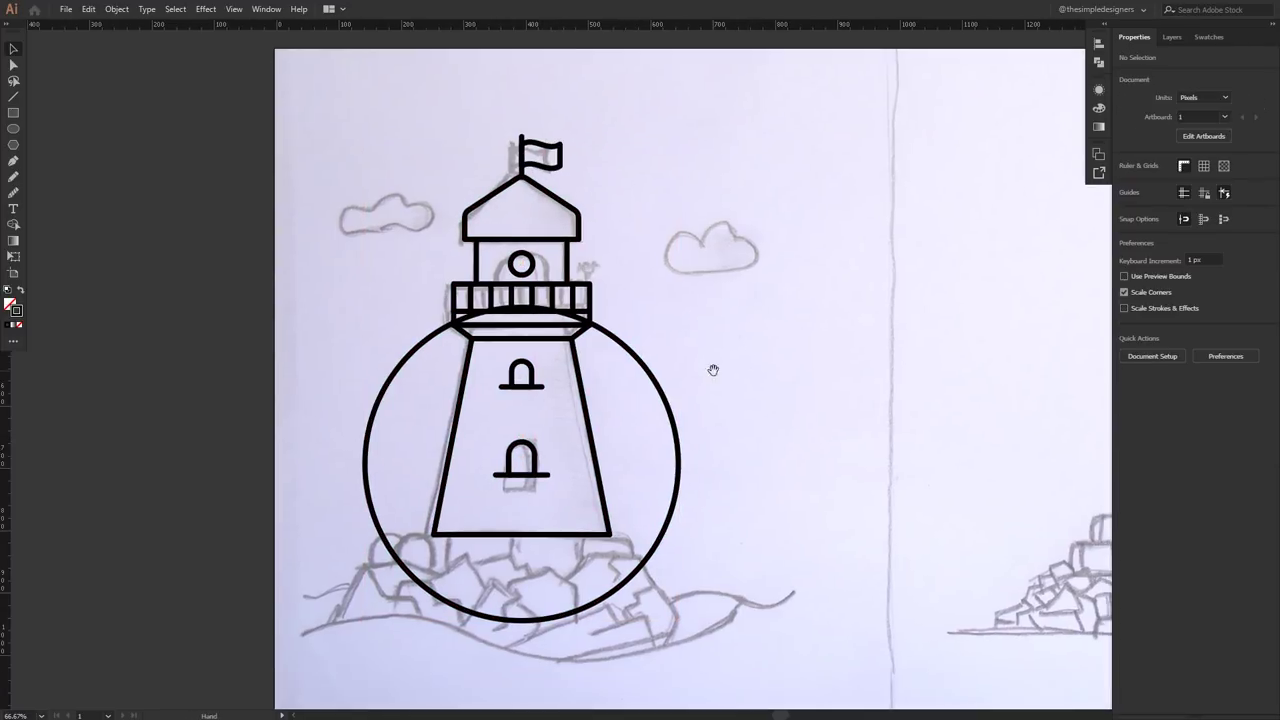
shift+click(582, 328)
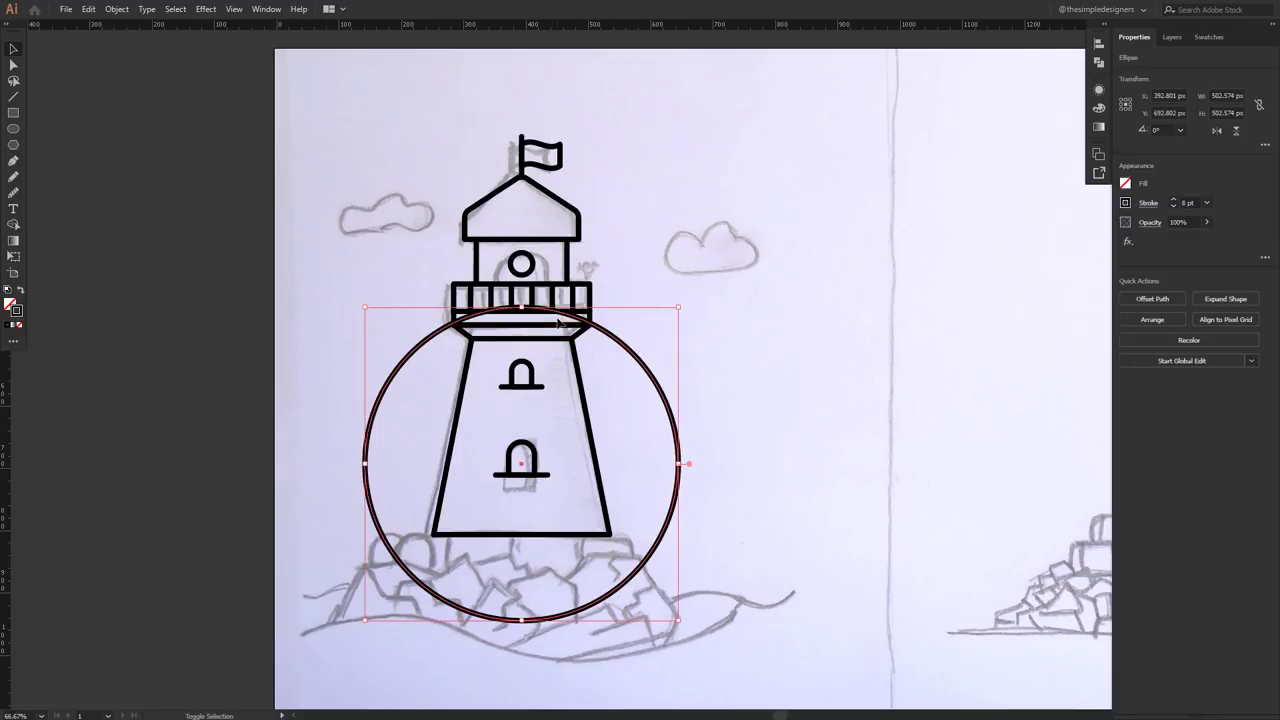
shift+click(588, 320)
- Merge the band under the railing into the big circle with the Shape Builder
key(shift+m)
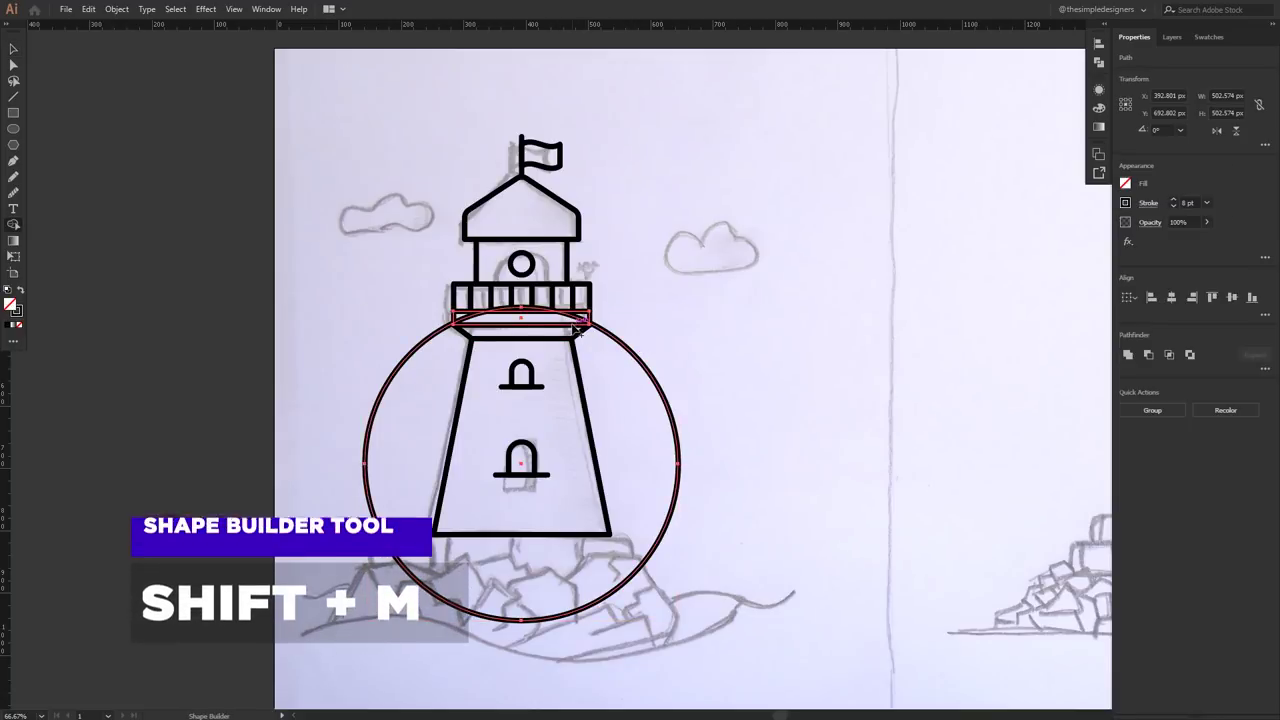
scroll(565, 336, up, 1)
scroll(565, 336, up, 1)
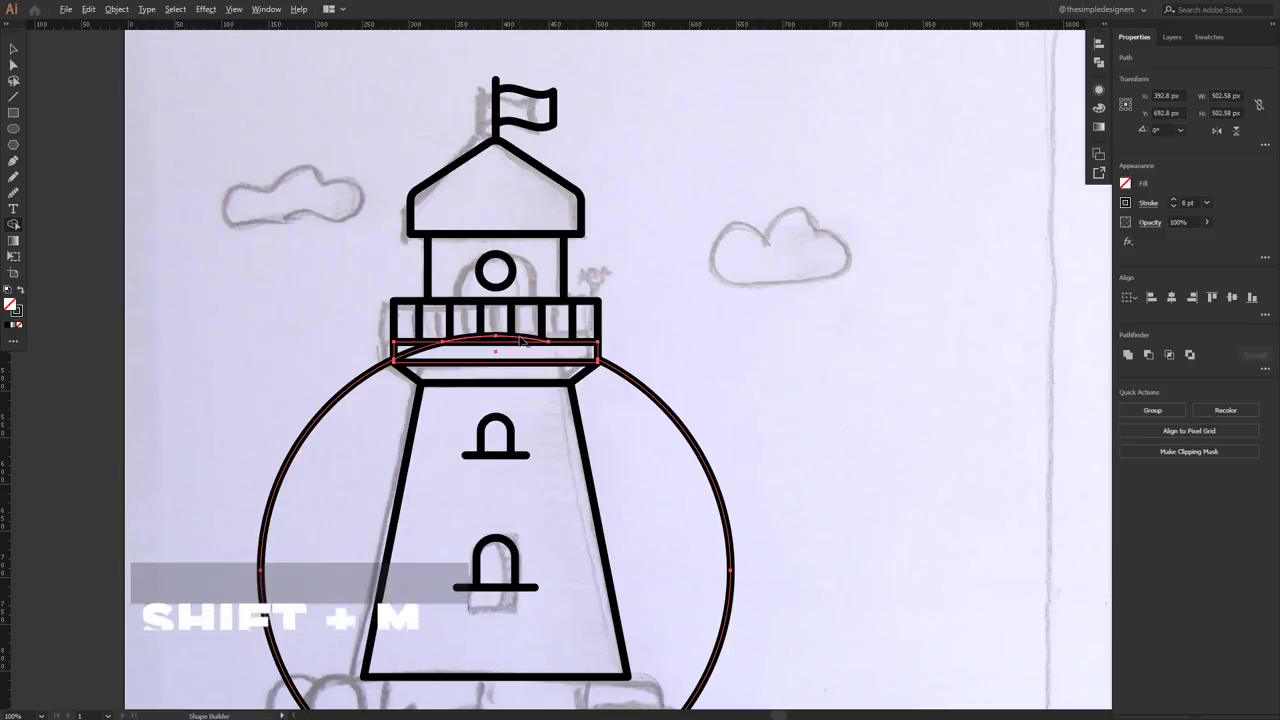
drag(415, 354, 677, 378)
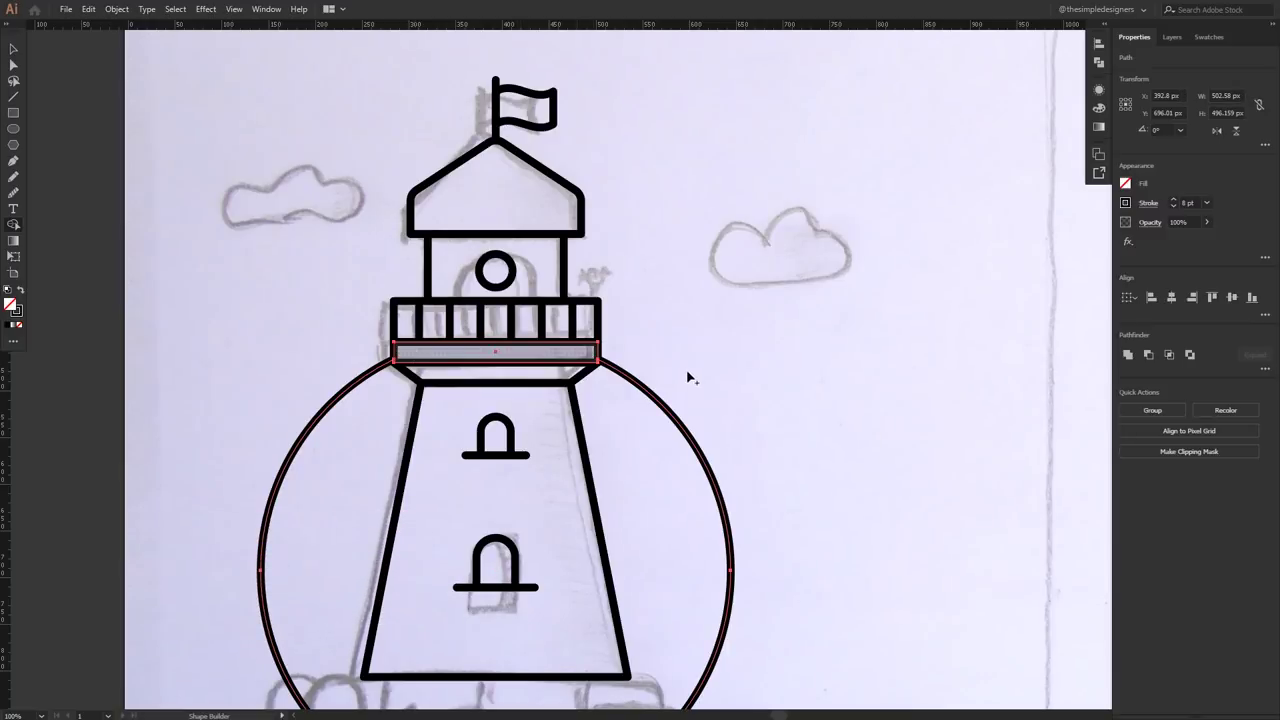
key(v)
click(709, 380)
- In Outline view, nudge the circle's arc down to meet the railing corner
key(ctrl+minus)
scroll(684, 400, up, 2)
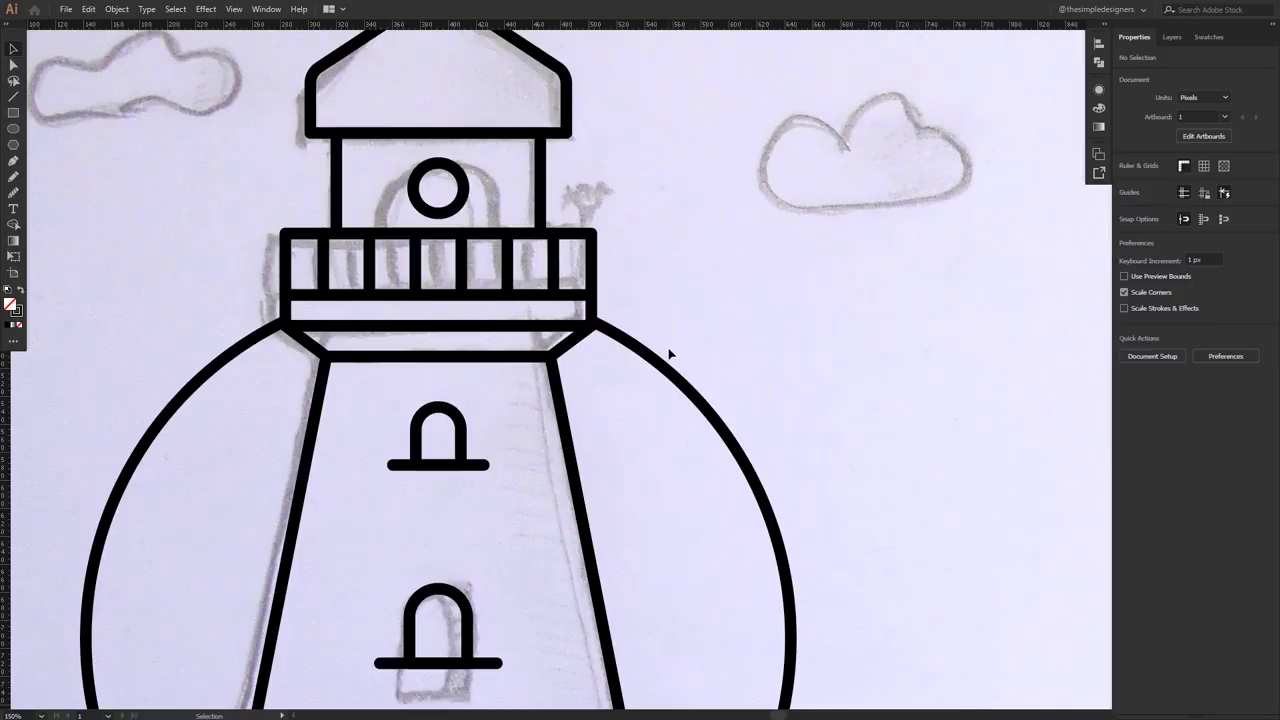
key(ctrl+y)
scroll(591, 338, up, 2)
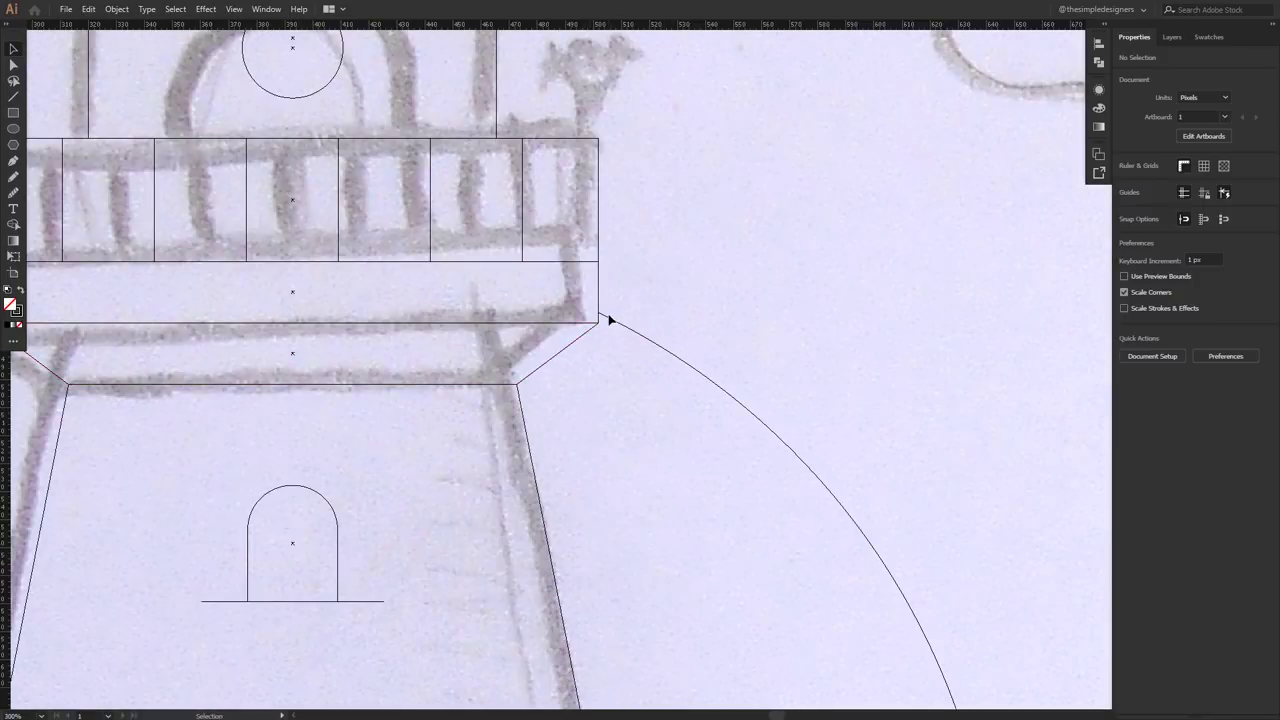
click(607, 318)
scroll(606, 320, up, 1)
scroll(601, 315, up, 2)
drag(600, 314, 597, 343)
- Return to Preview mode and bring the whole lighthouse back into view
scroll(633, 316, down, 4)
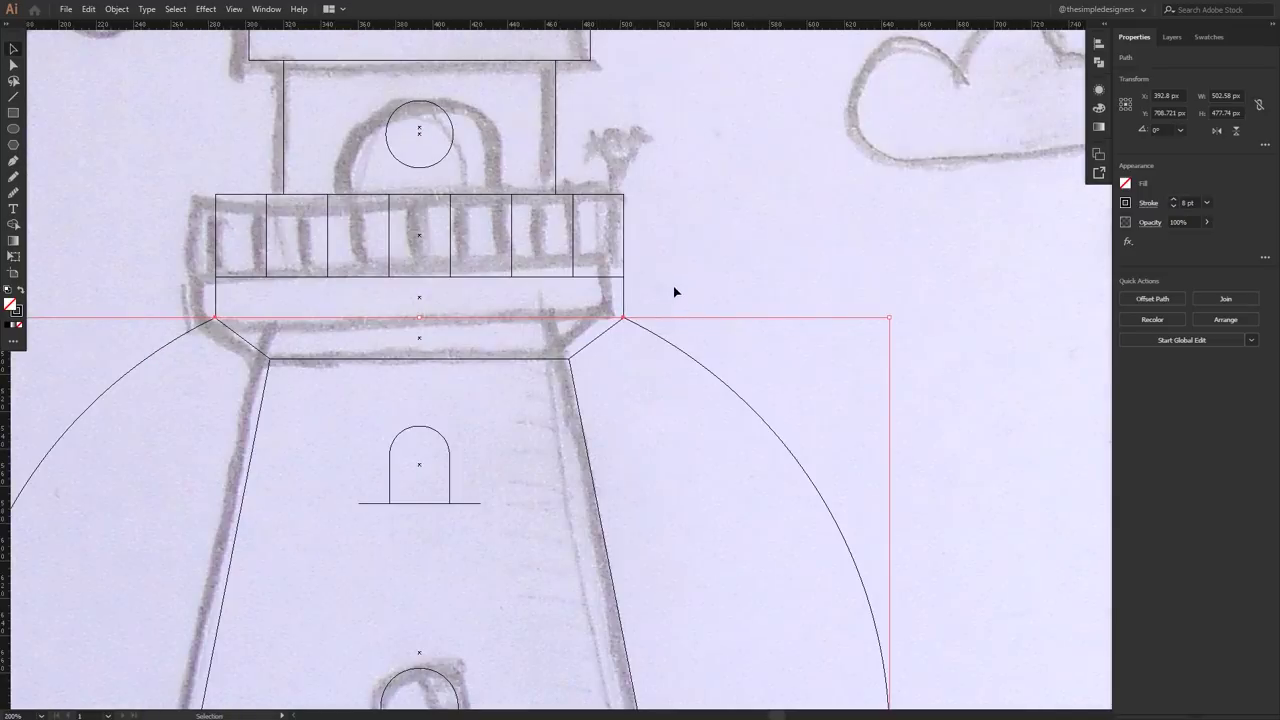
click(735, 410)
key(ctrl+y)
scroll(731, 414, down, 2)
drag(704, 425, 674, 364)
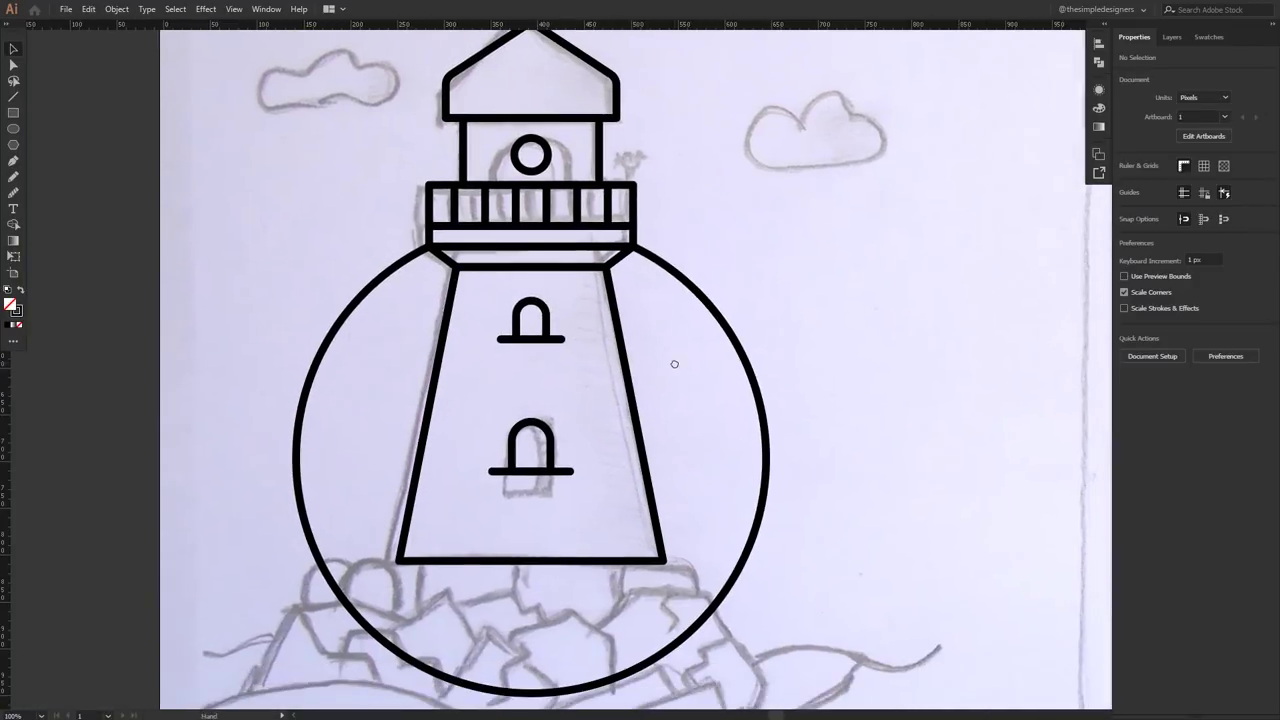
scroll(669, 430, down, 1)
scroll(690, 398, down, 1)
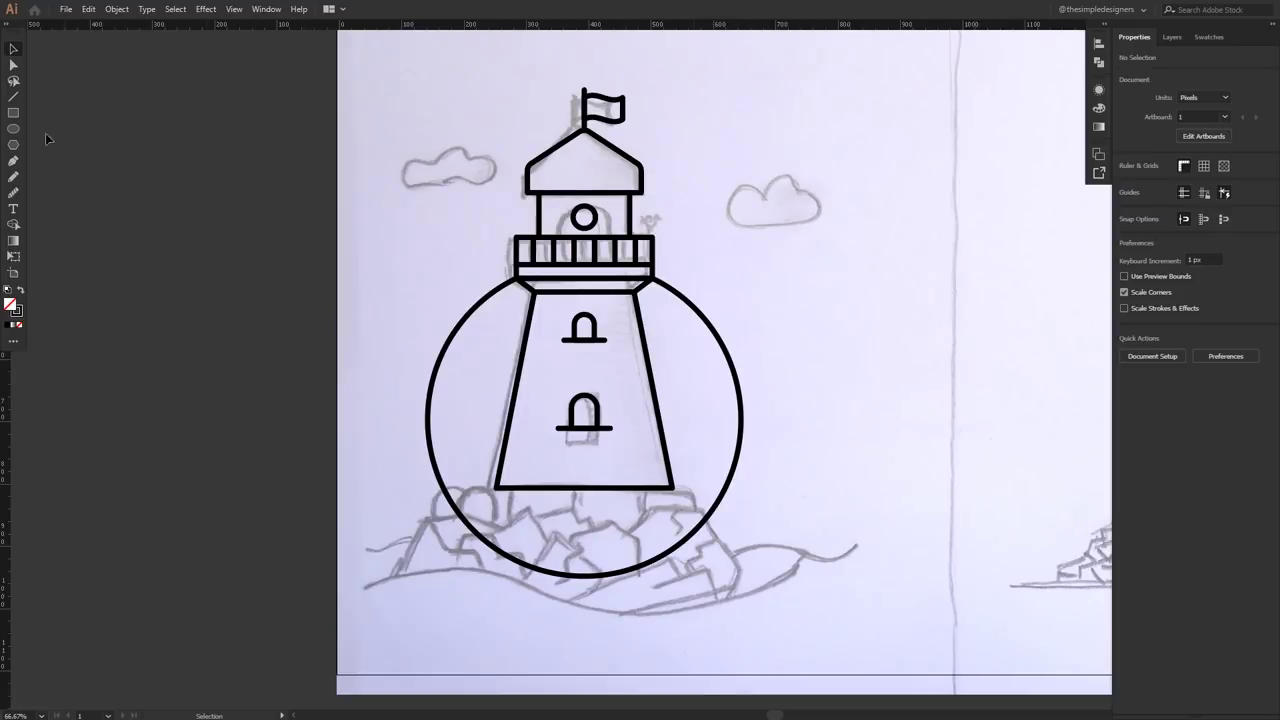
- Draw a large circle, move it to the lower left, and Alt-drag overlapping copies beside it
click(13, 128)
drag(557, 455, 397, 296)
drag(662, 335, 551, 462)
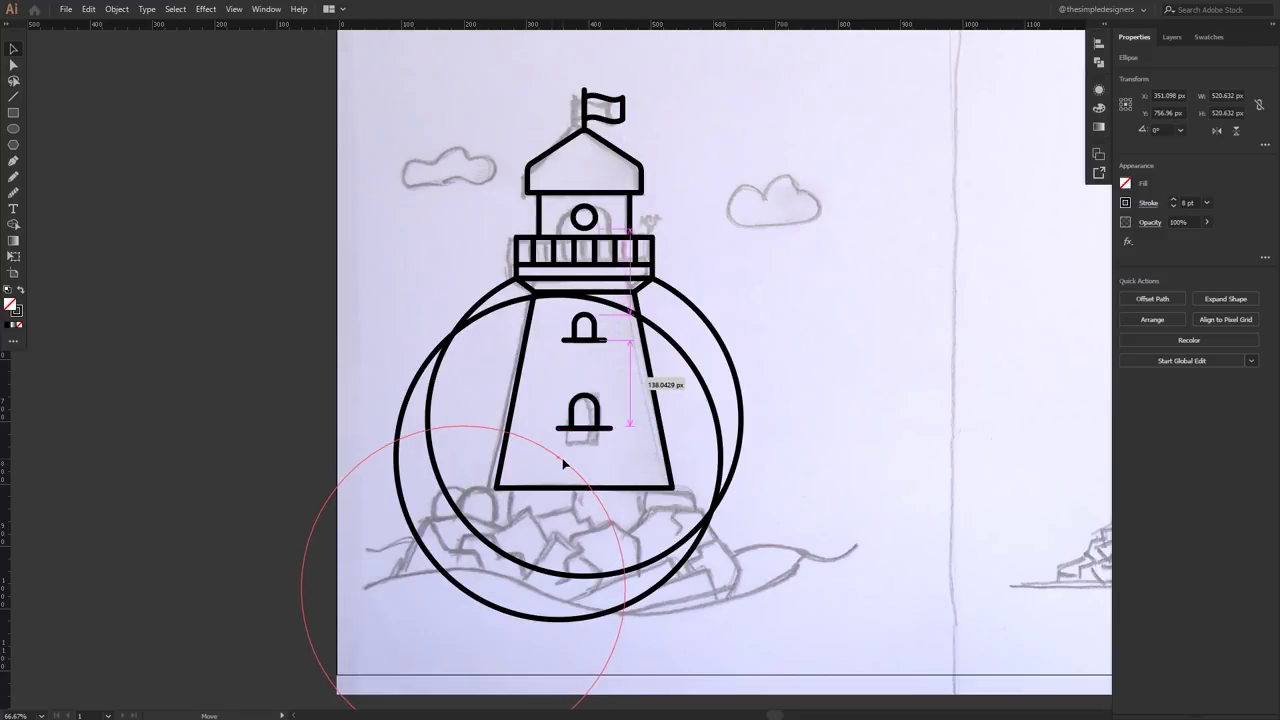
mouse_move(551, 462)
mouse_down()
mouse_move(511, 462)
mouse_move(512, 484)
mouse_move(457, 484)
mouse_up()
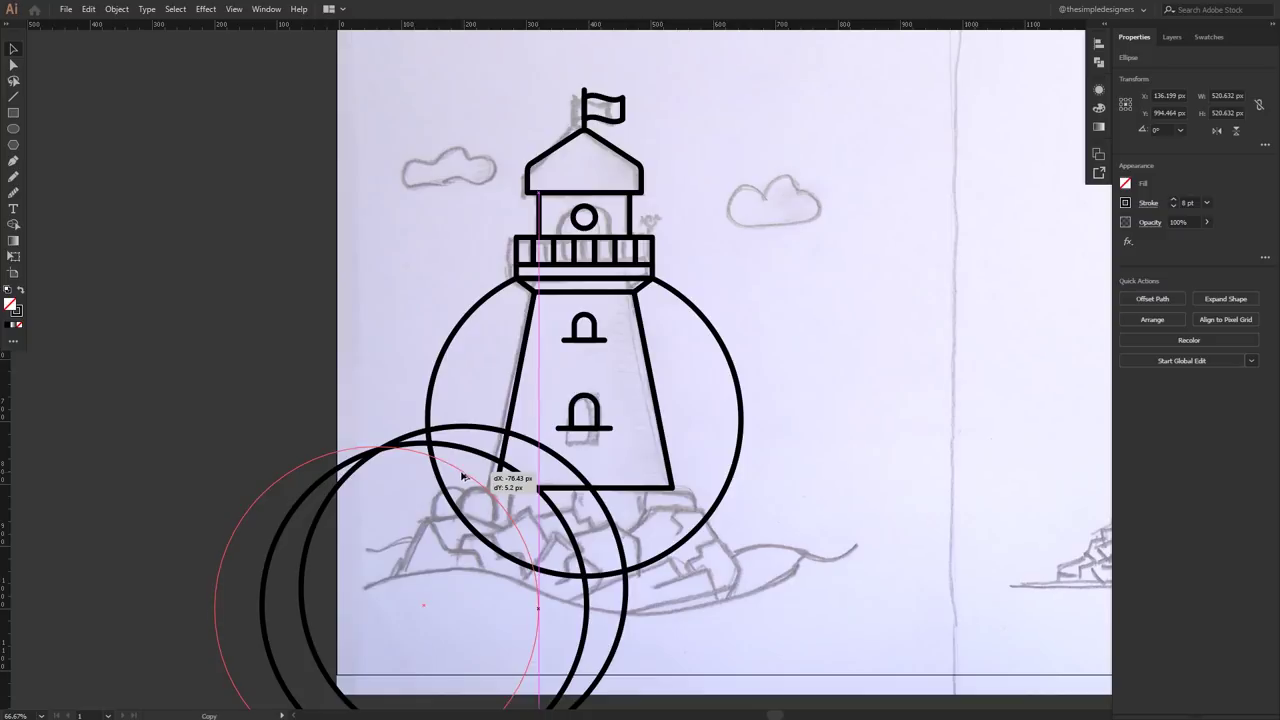
click(622, 496)
key(p)
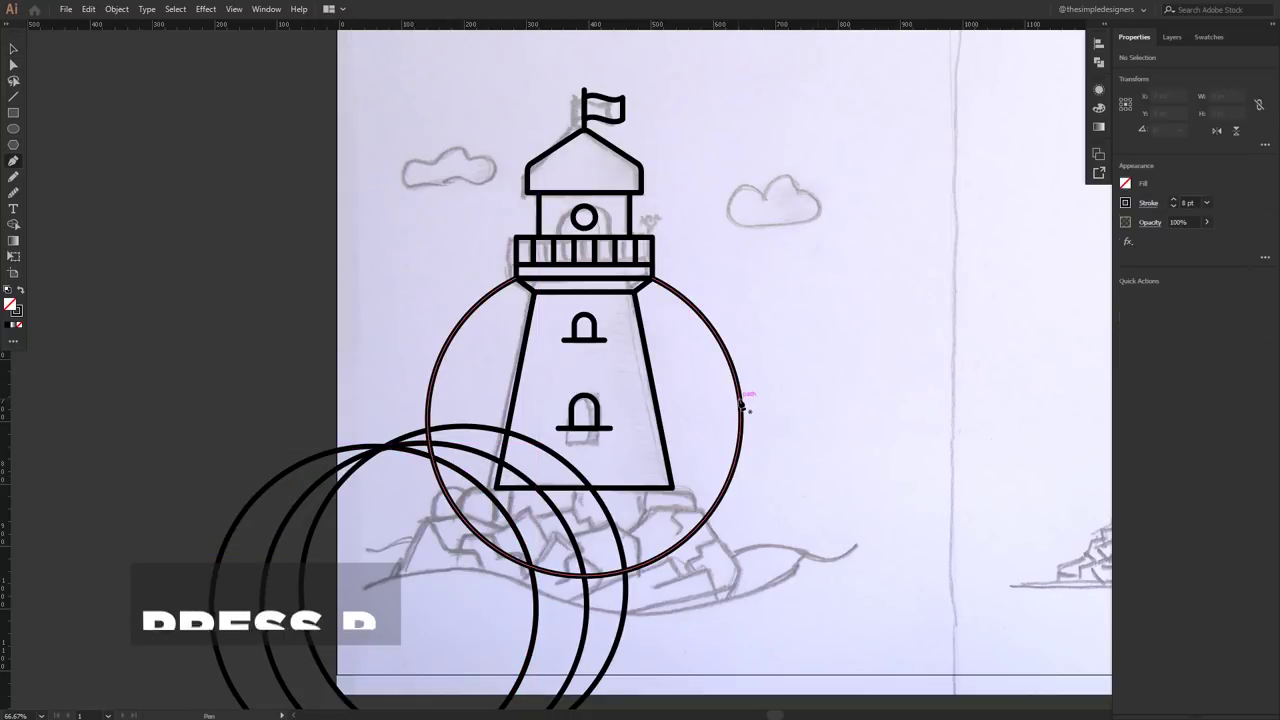
- Draw a curved Pen path from the big circle's right edge through the base to the lower left
click(740, 400)
drag(572, 466, 530, 508)
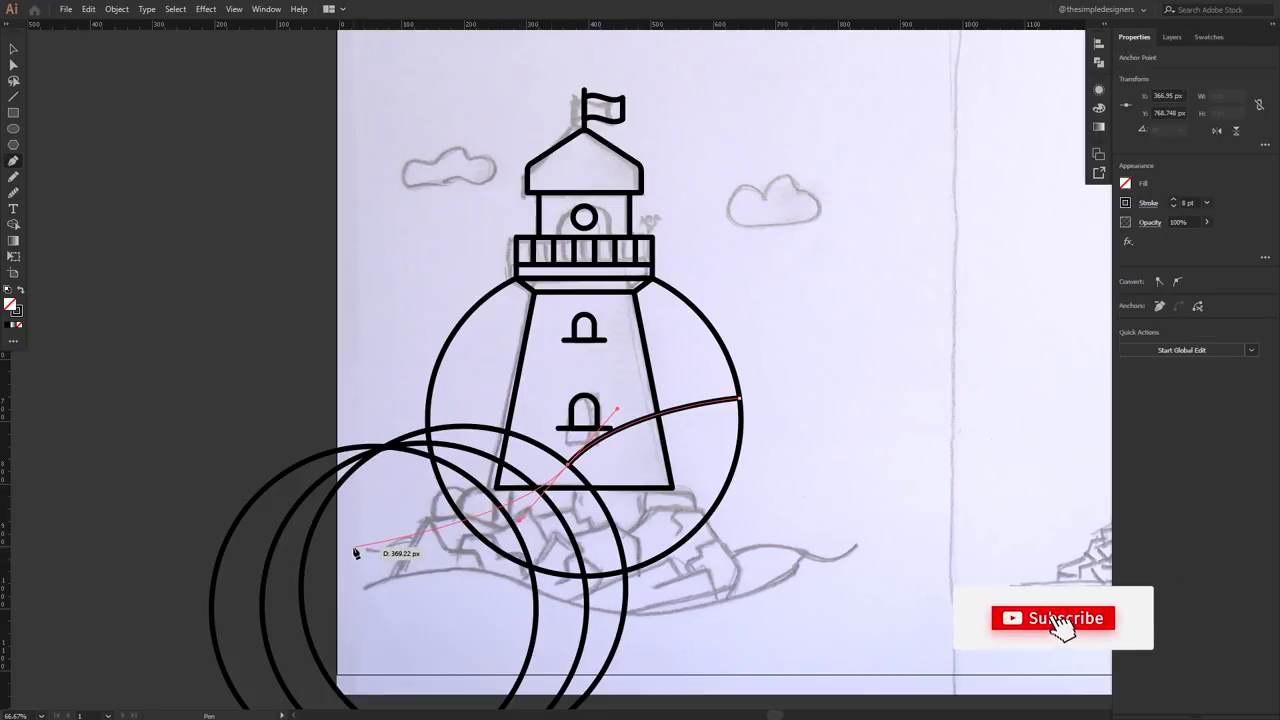
drag(354, 548, 366, 546)
key(q)
- Reshape the curve's bend by dragging its middle anchor's handle
key(a)
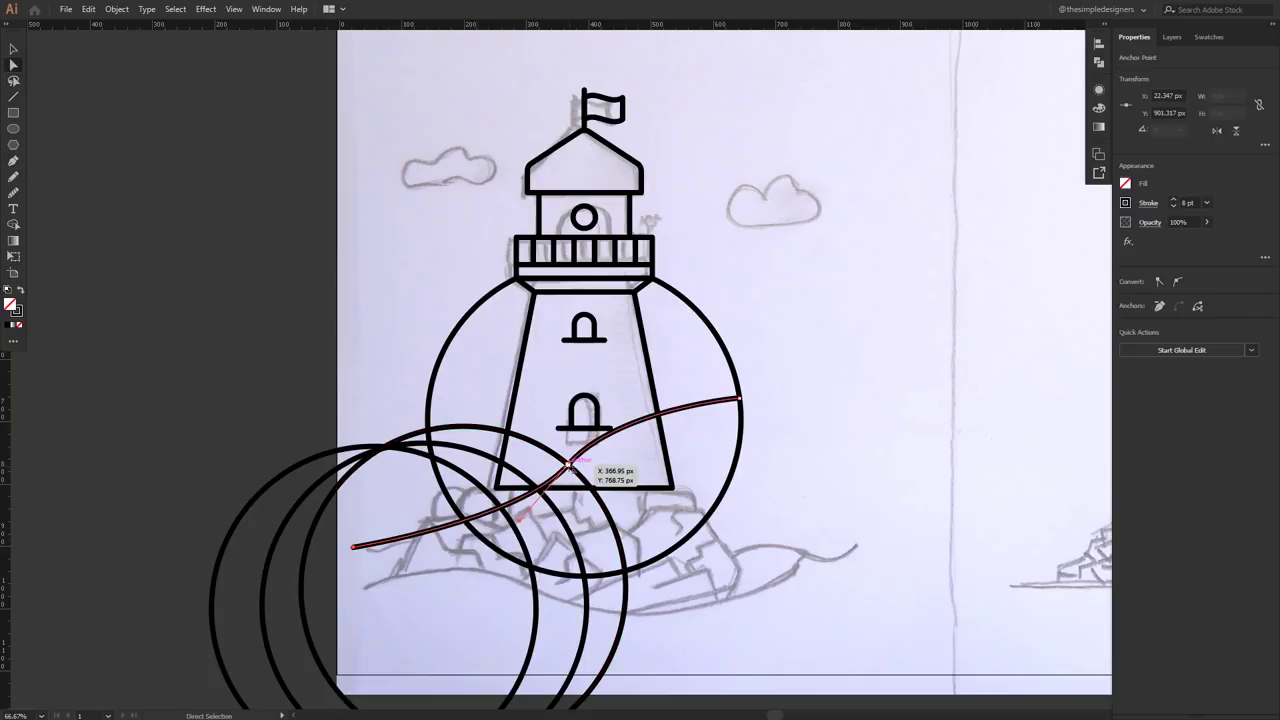
click(597, 474)
click(568, 466)
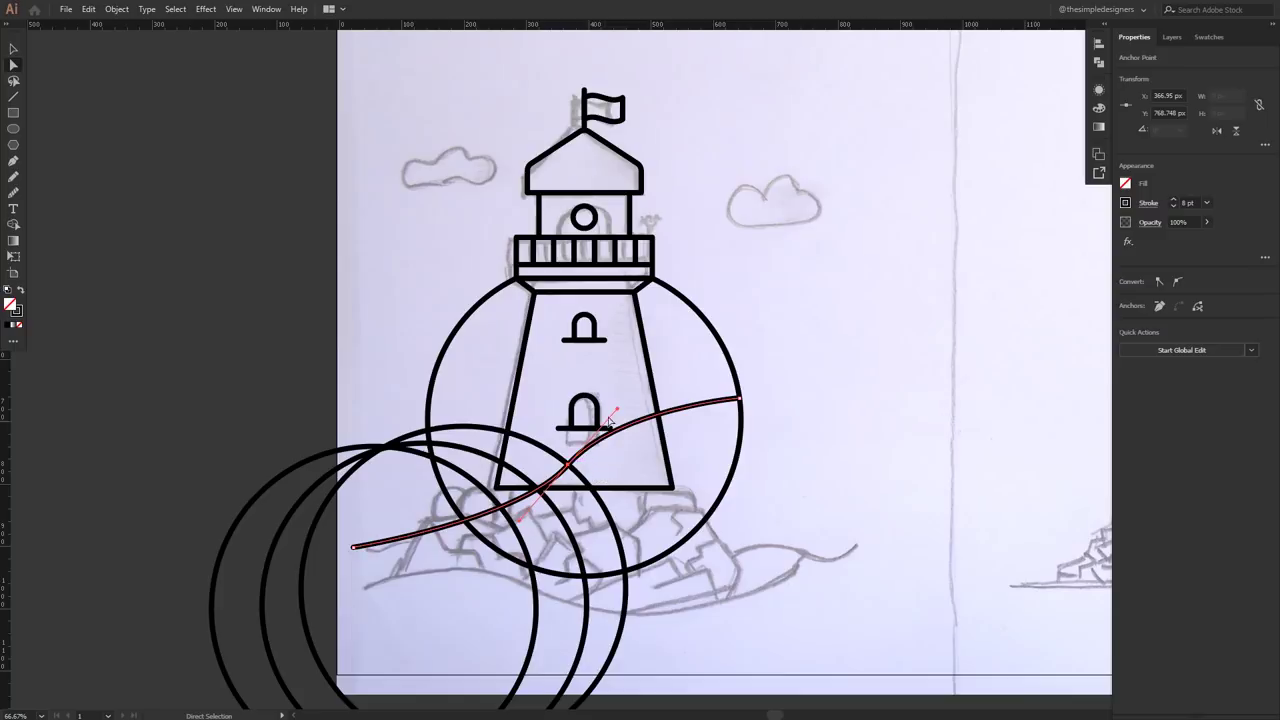
drag(618, 411, 637, 405)
click(797, 556)
key(v)
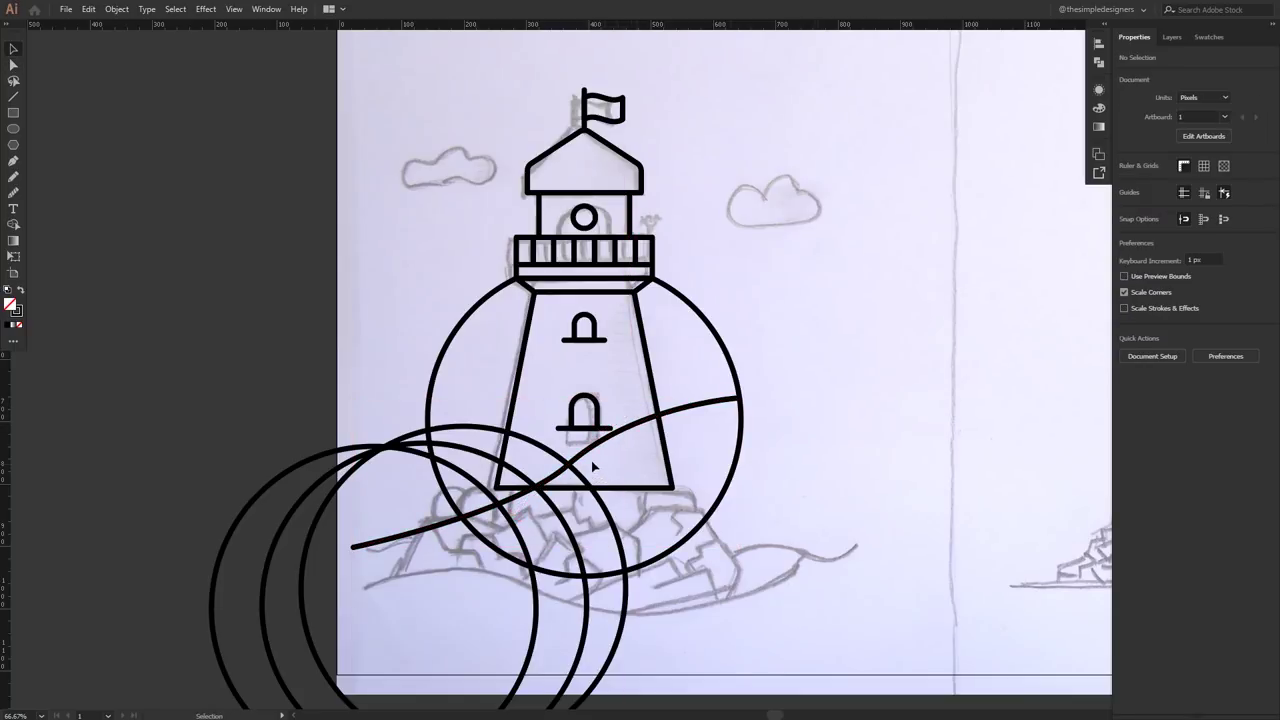
- Move the middle anchor and adjust its handle to smooth the S-shaped wave
click(587, 460)
key(a)
drag(568, 465, 573, 470)
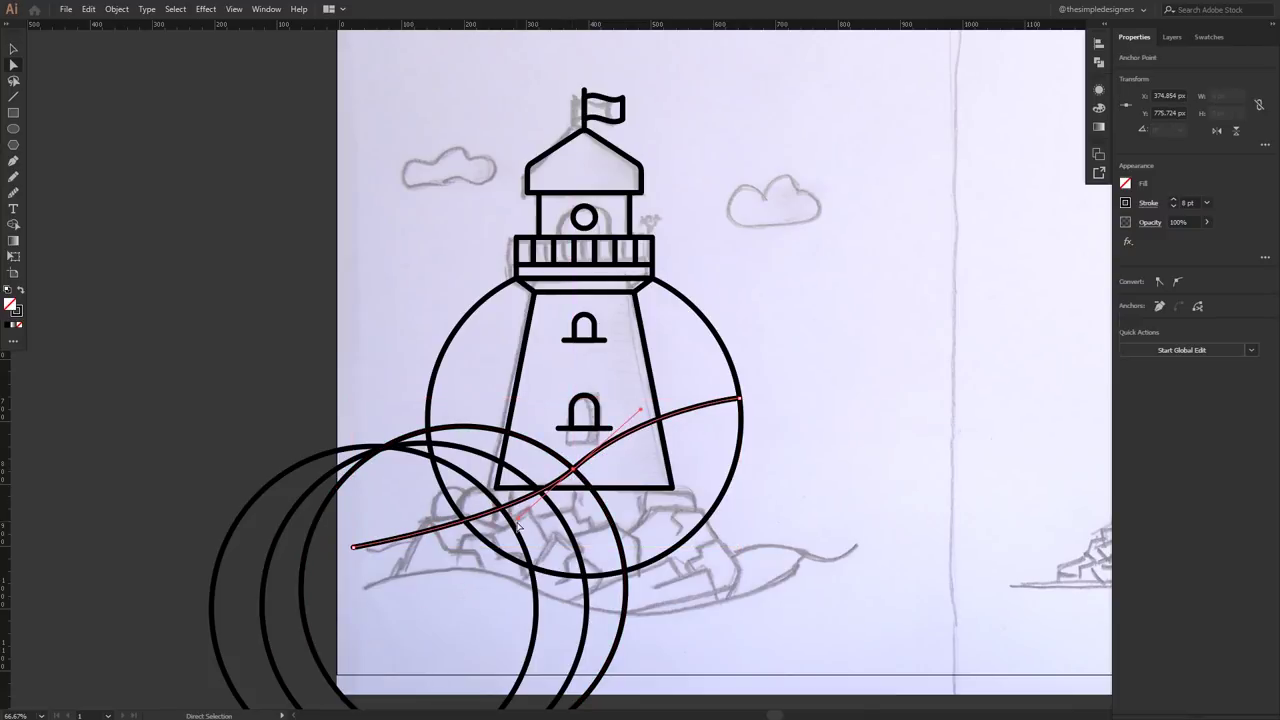
drag(517, 524, 512, 537)
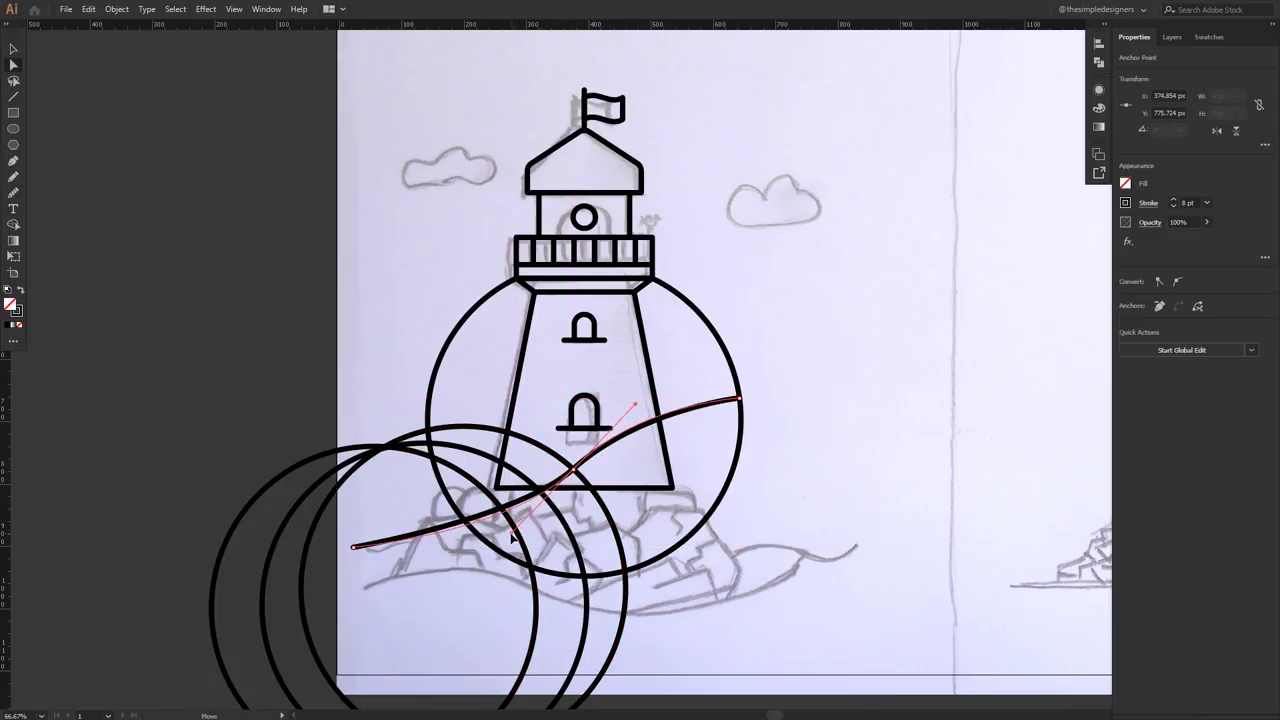
click(818, 448)
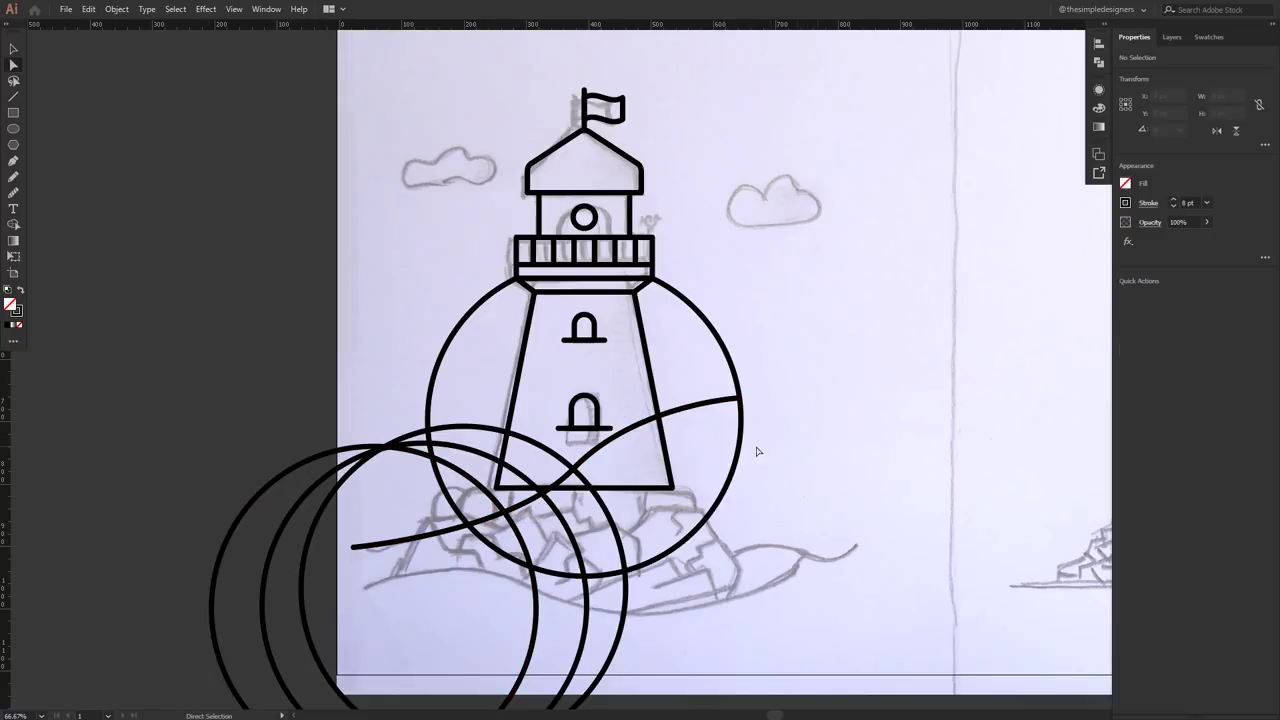
key(v)
click(583, 468)
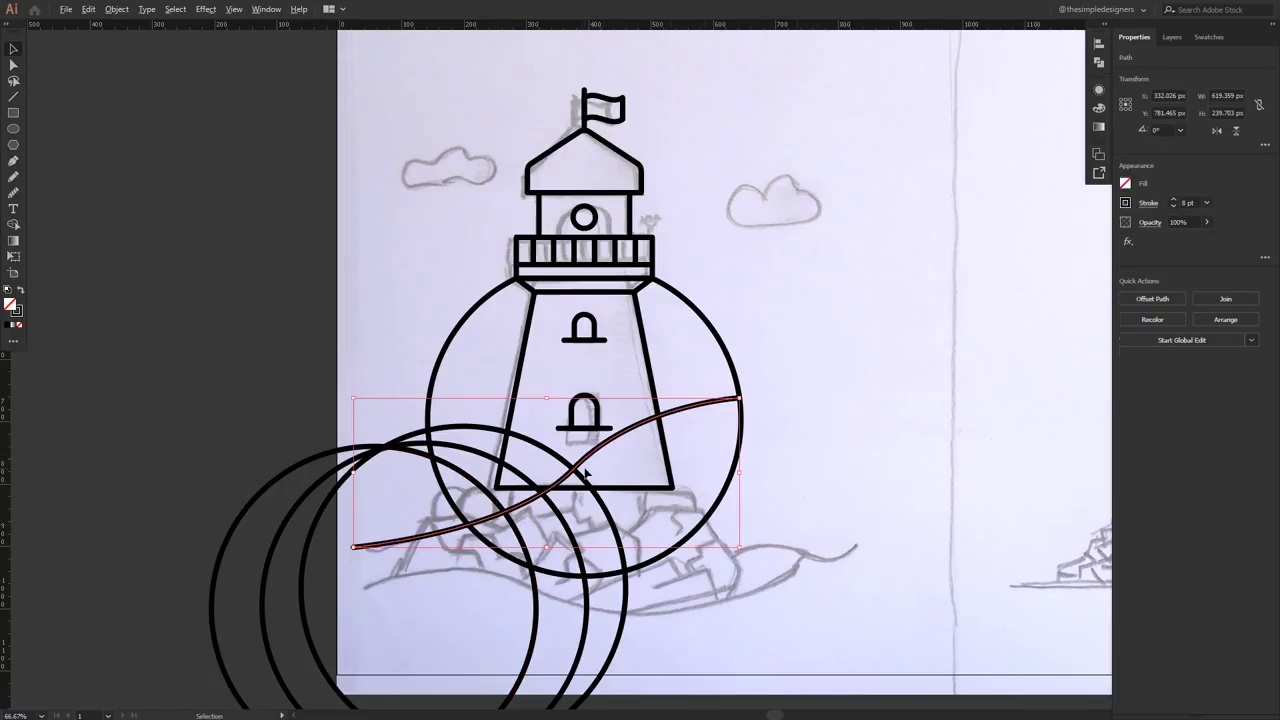
- Duplicate the wave curve and rotate the copy into position beside the original
key(ctrl+plus)
drag(608, 440, 447, 575)
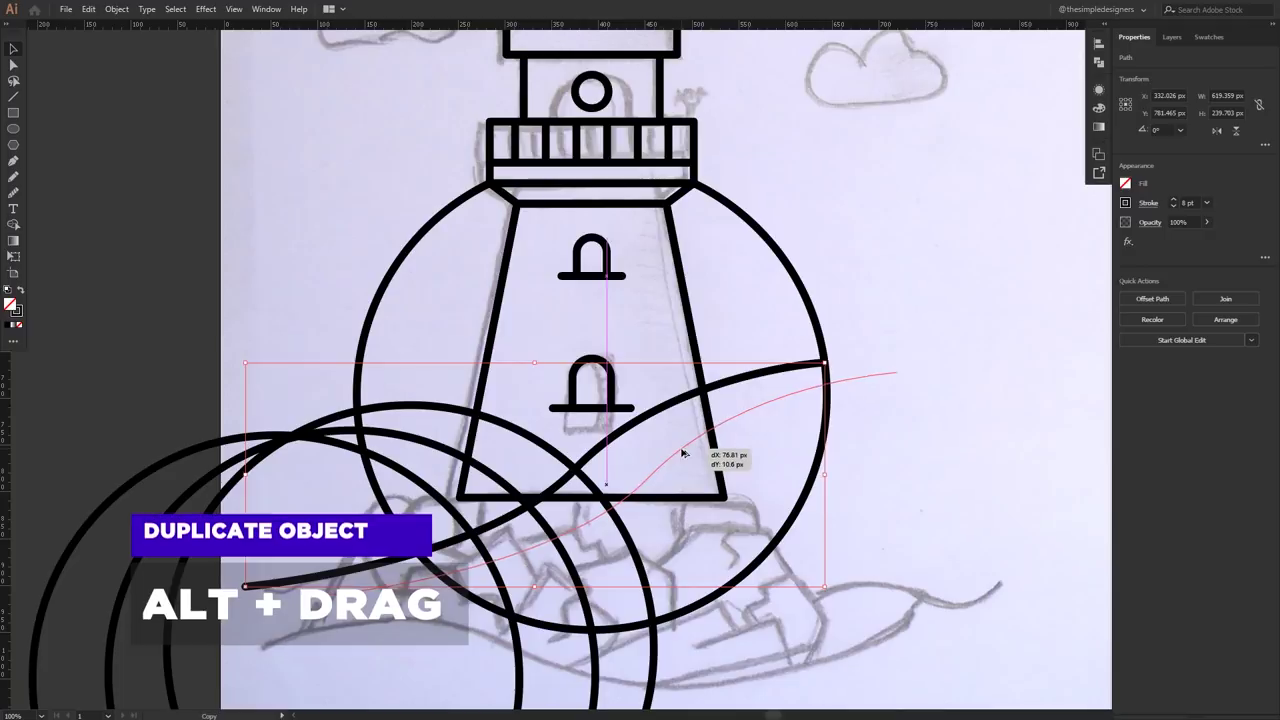
drag(447, 575, 610, 522)
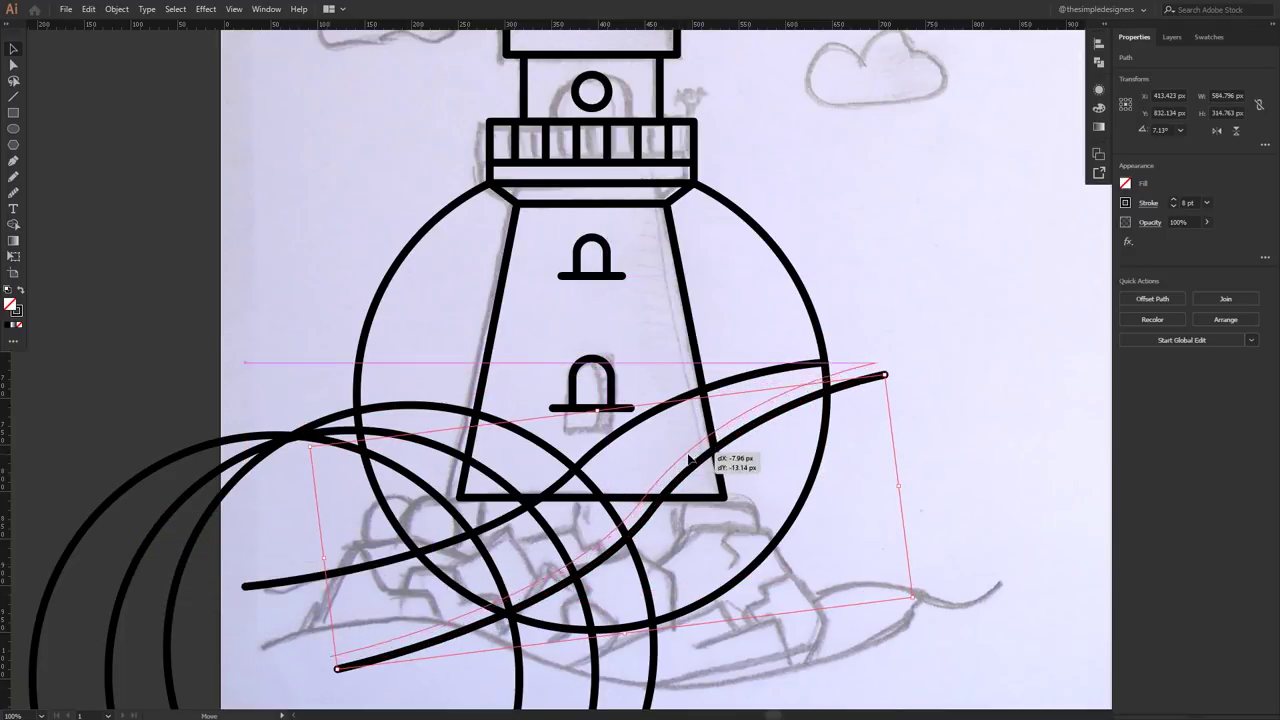
drag(610, 522, 690, 455)
- Lengthen the copy's handles to reshape its wave
key(a)
click(643, 498)
drag(565, 605, 520, 665)
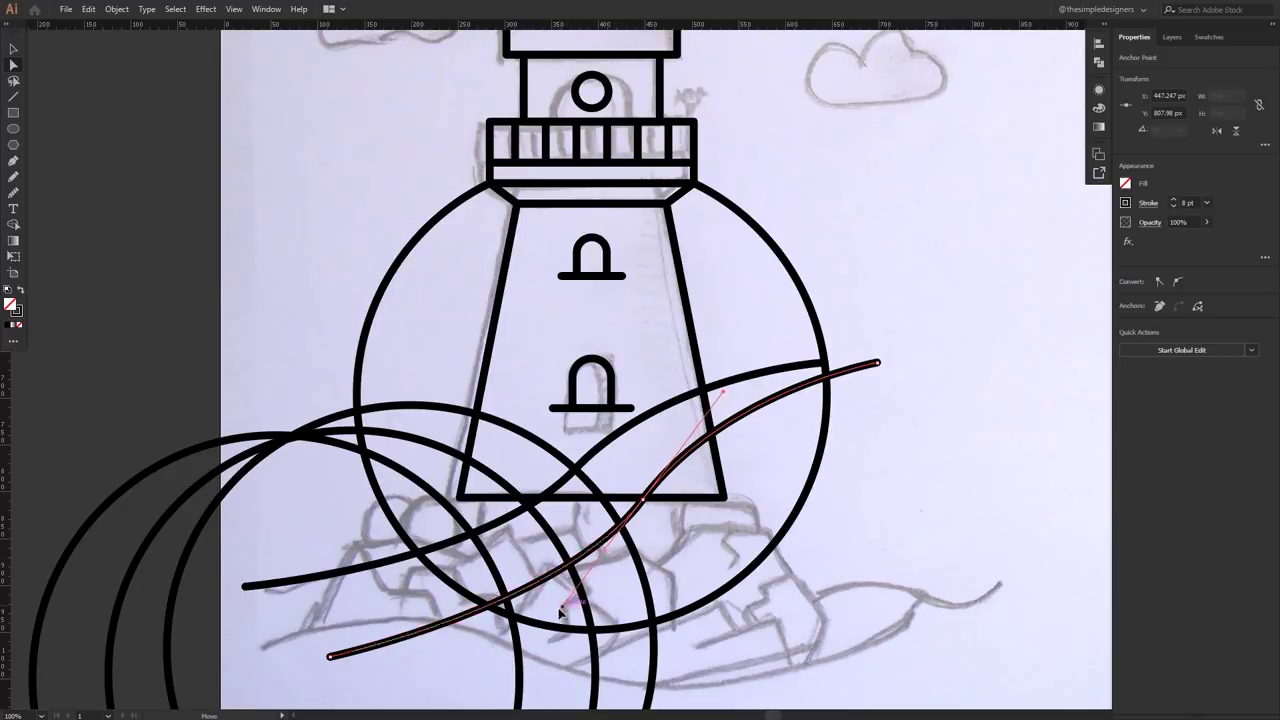
drag(724, 396, 786, 449)
- Rotate the wave steeper, narrow it, move it down-right, and stretch its right end
key(v)
click(757, 413)
drag(925, 400, 934, 366)
drag(350, 605, 437, 585)
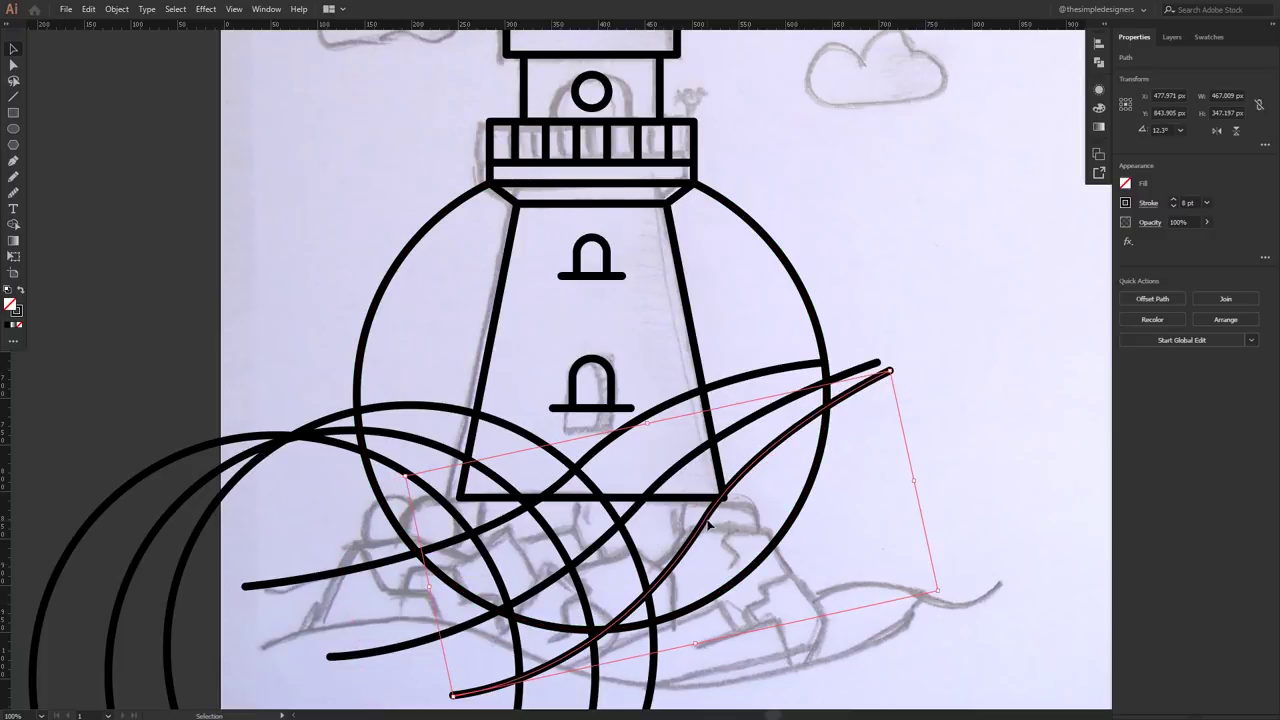
drag(705, 518, 741, 538)
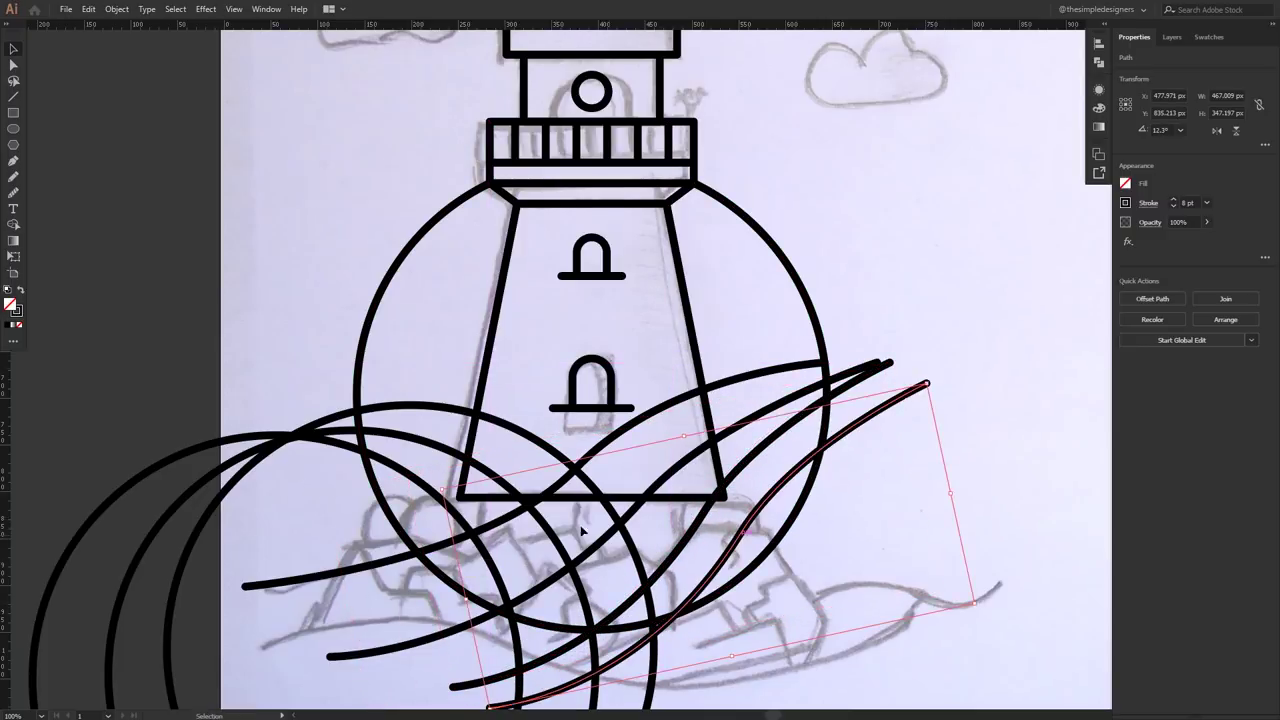
mouse_move(863, 517)
mouse_down()
mouse_move(866, 486)
mouse_move(852, 496)
mouse_up()
key(ctrl+shift+a)
key(ctrl+minus)
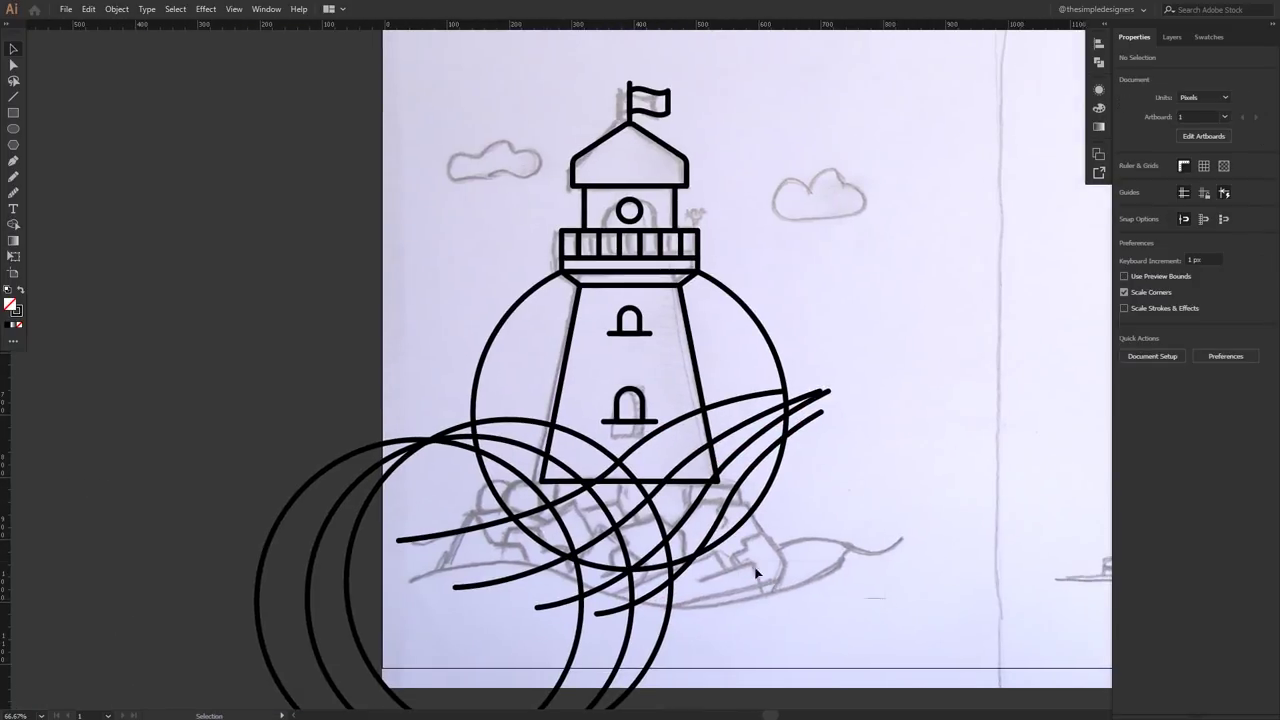
- Delete the overhanging lower-left arcs and stray wave segments with the Shape Builder
key(ctrl+a)
key(shift+m)
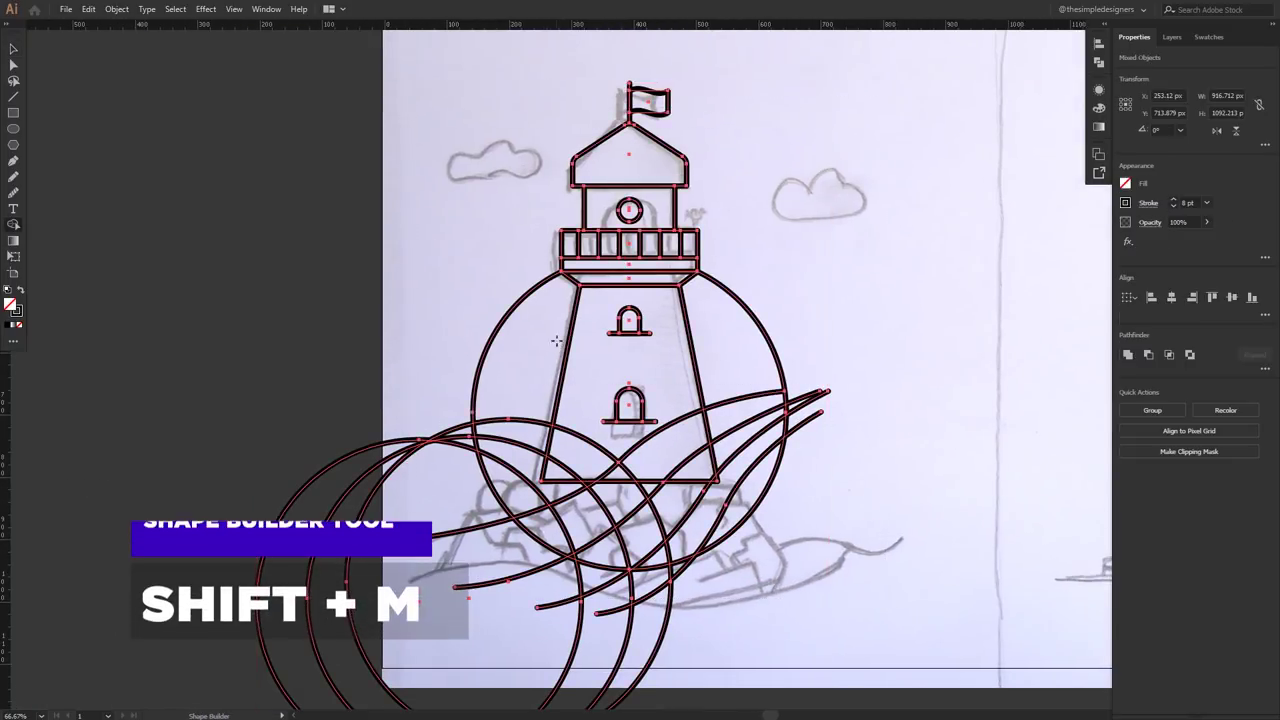
drag(416, 362, 648, 578)
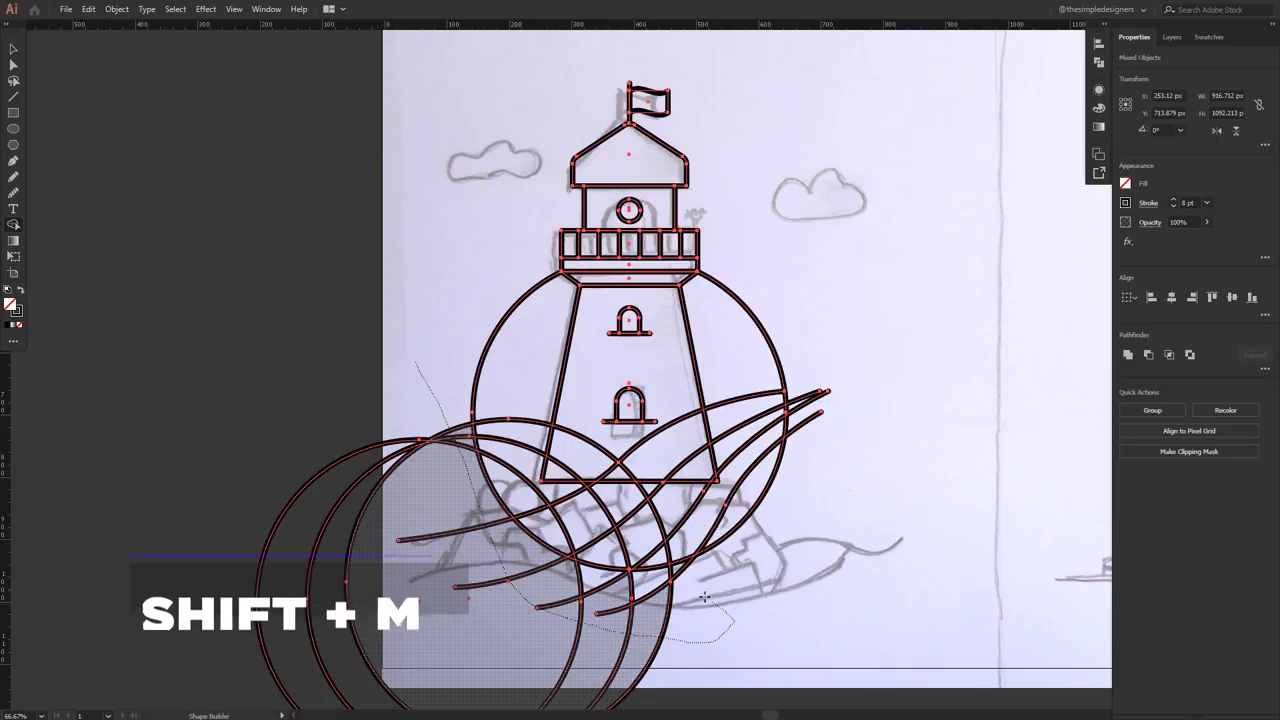
drag(561, 573, 418, 516)
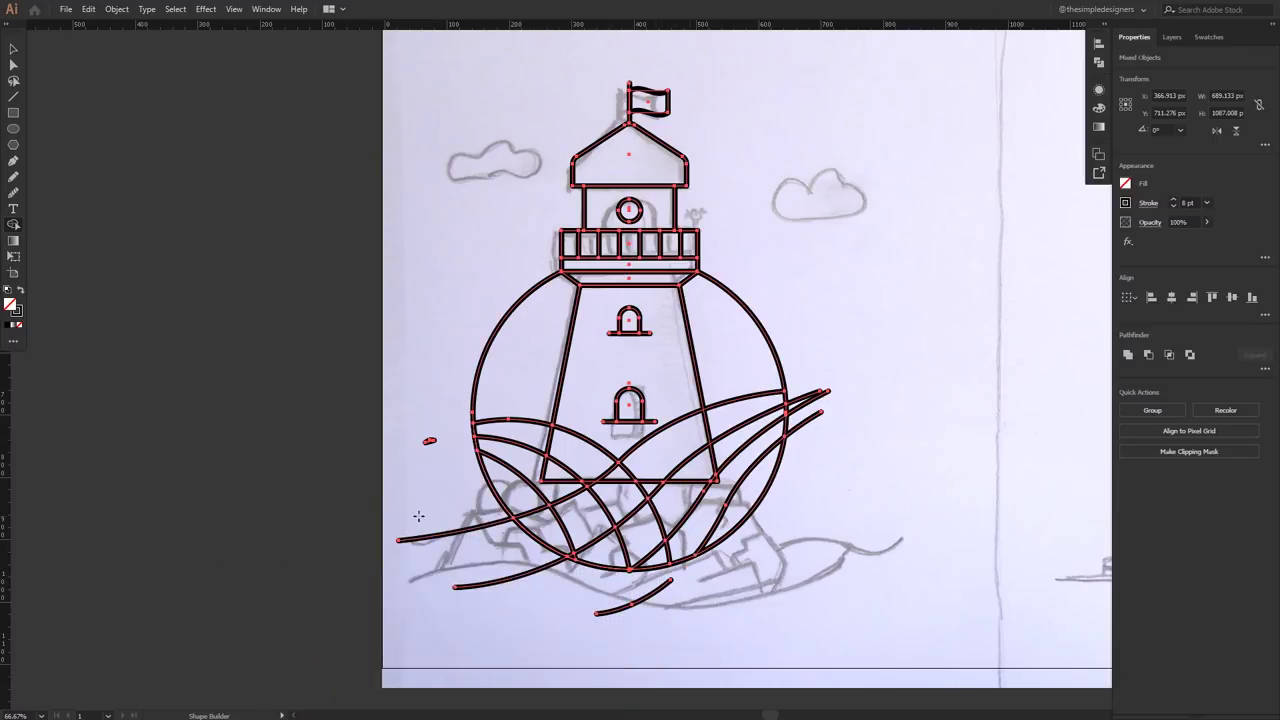
drag(478, 551, 606, 608)
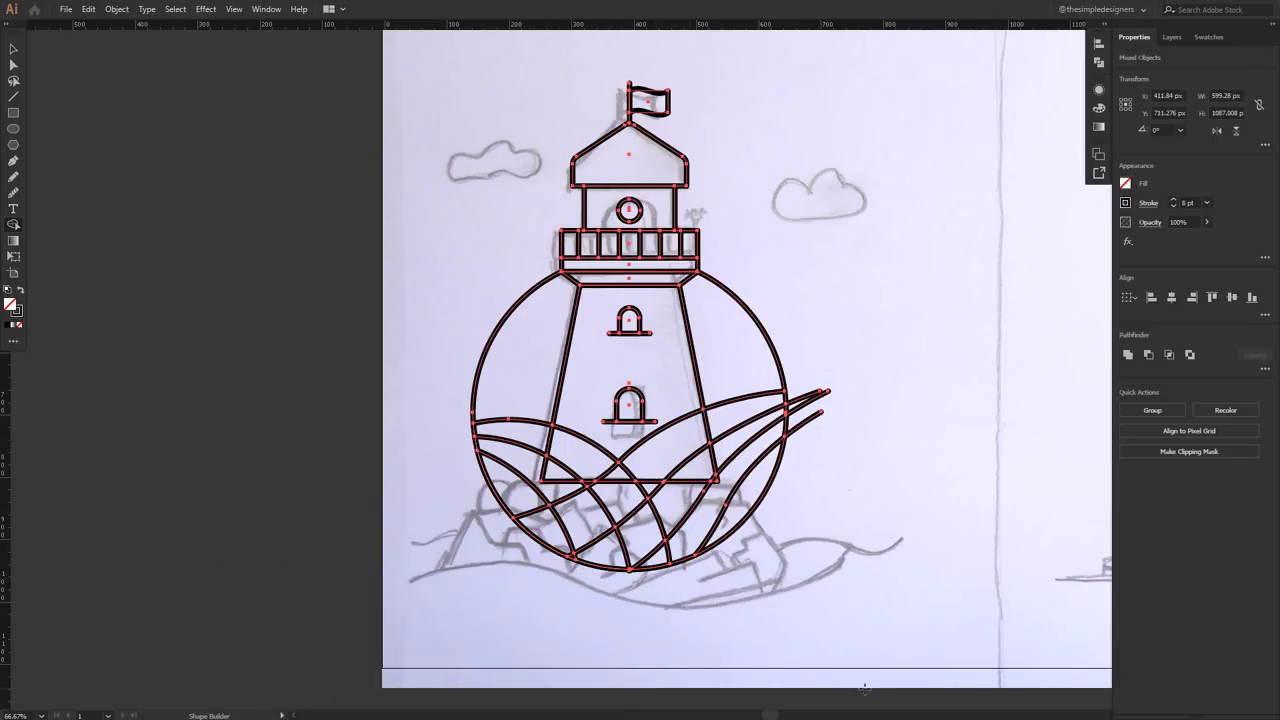
- Remove the excess wave pieces and leftover tower edge and base segments
scroll(791, 462, up, 3)
drag(775, 345, 480, 600)
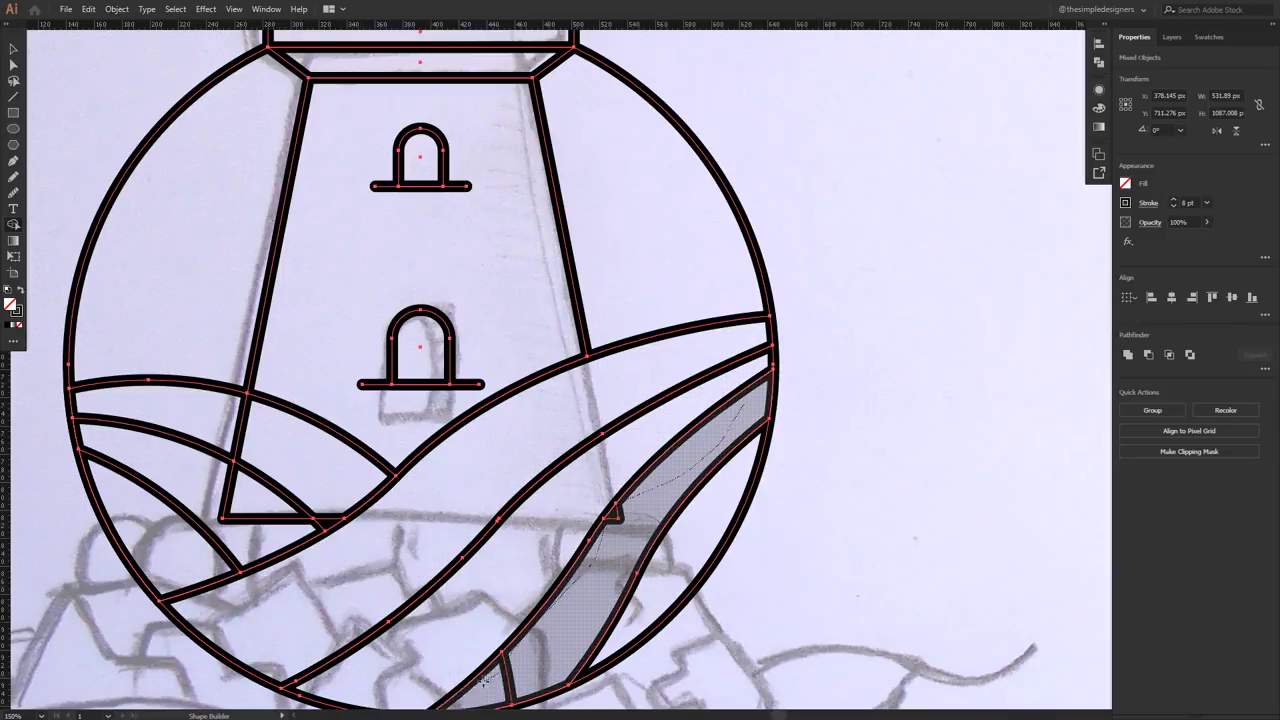
drag(232, 462, 290, 522)
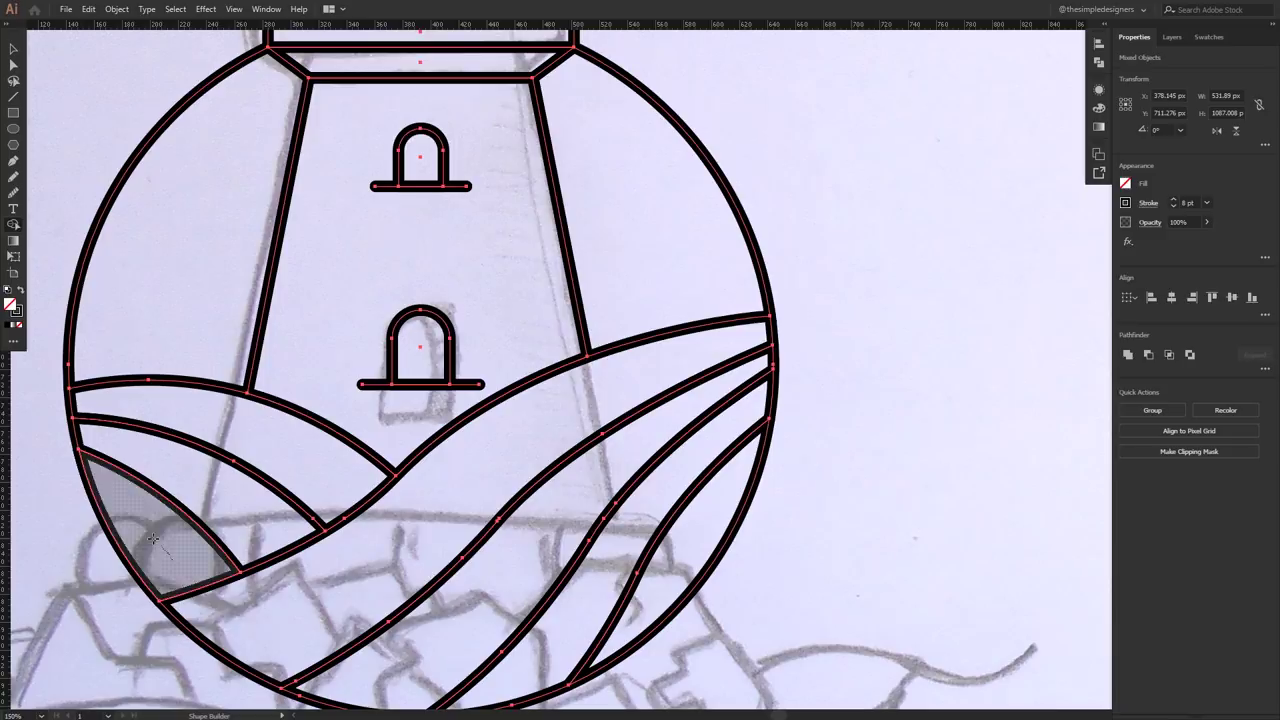
click(869, 476)
scroll(860, 476, down, 3)
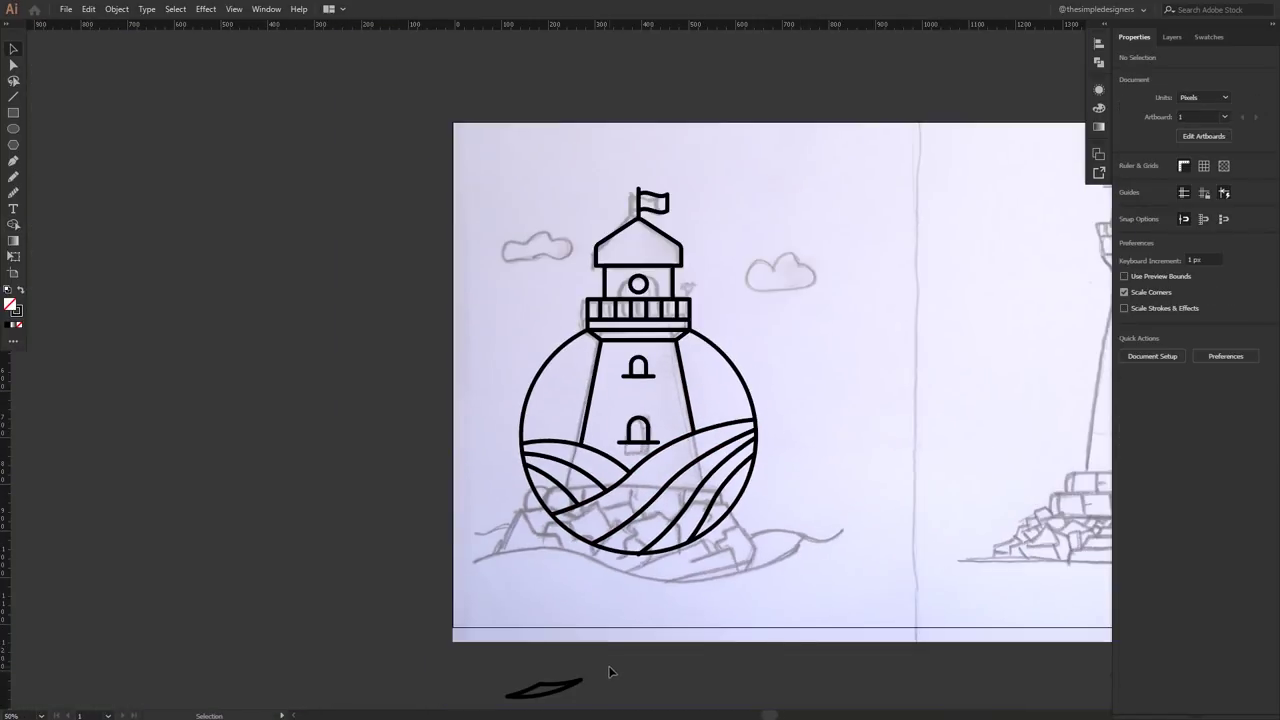
- Delete the stray stroke below the artboard
click(560, 688)
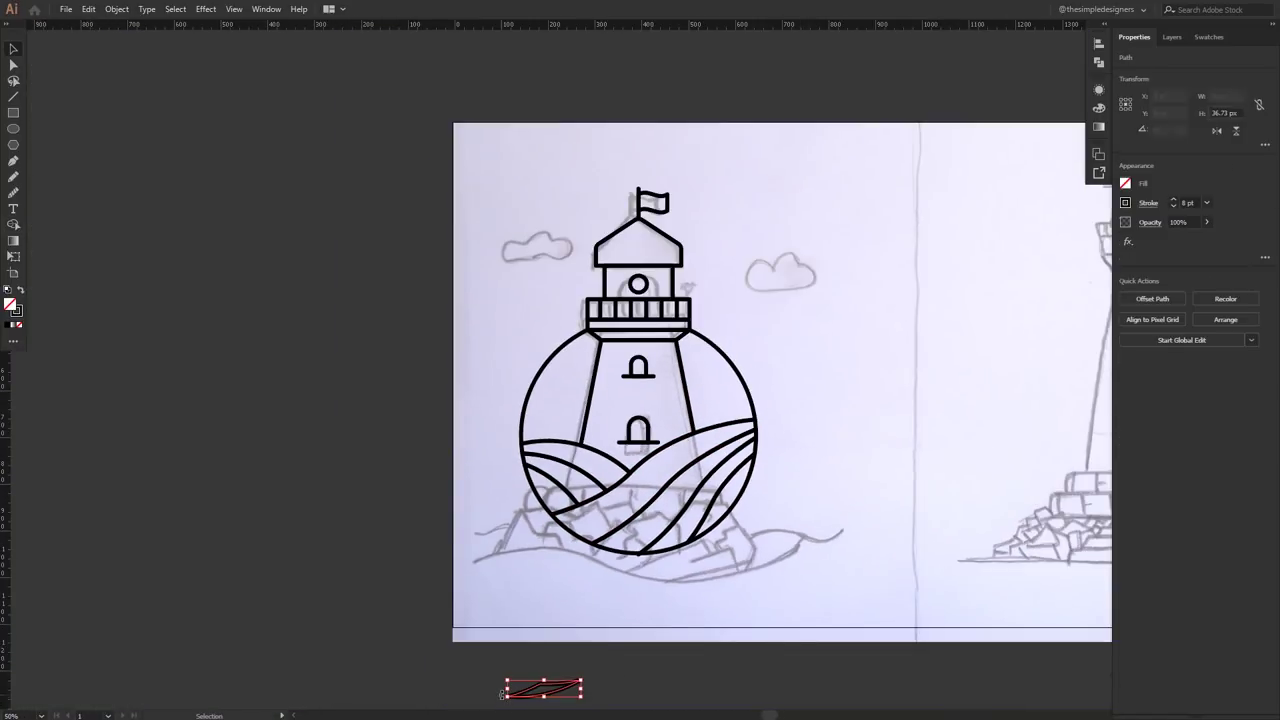
key(Delete)
scroll(696, 593, down, 1)
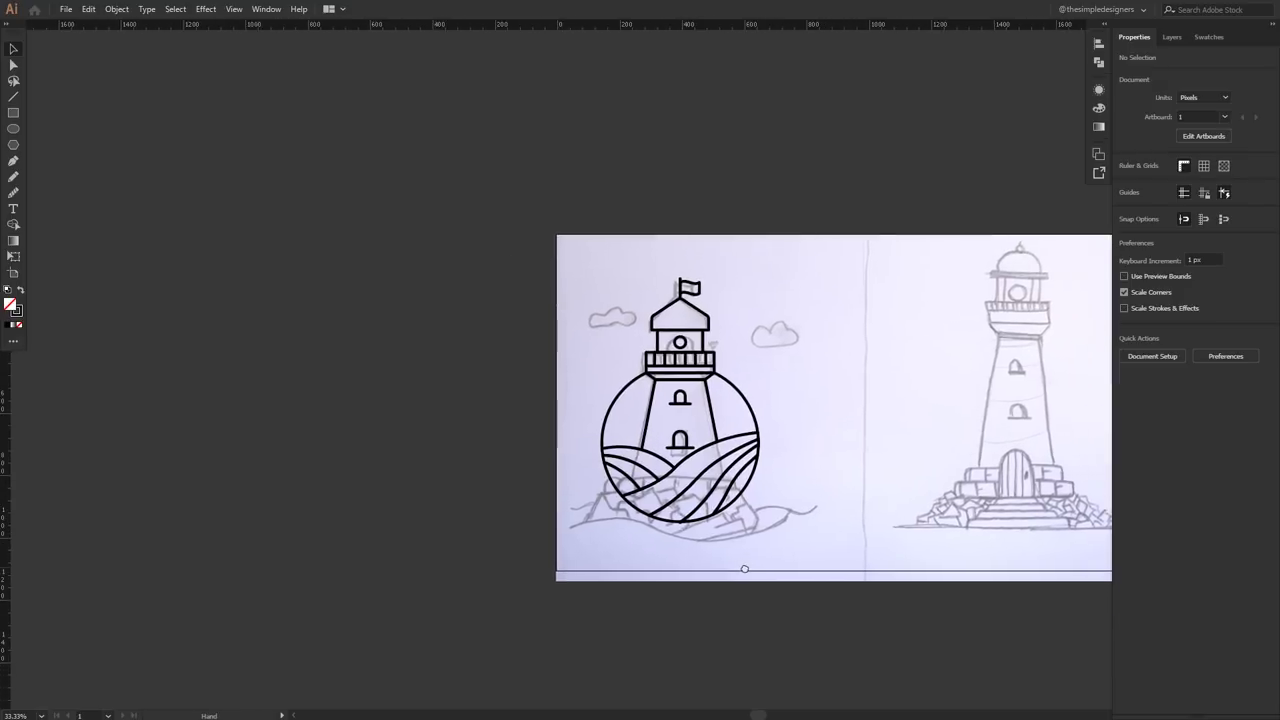
scroll(691, 568, down, 1)
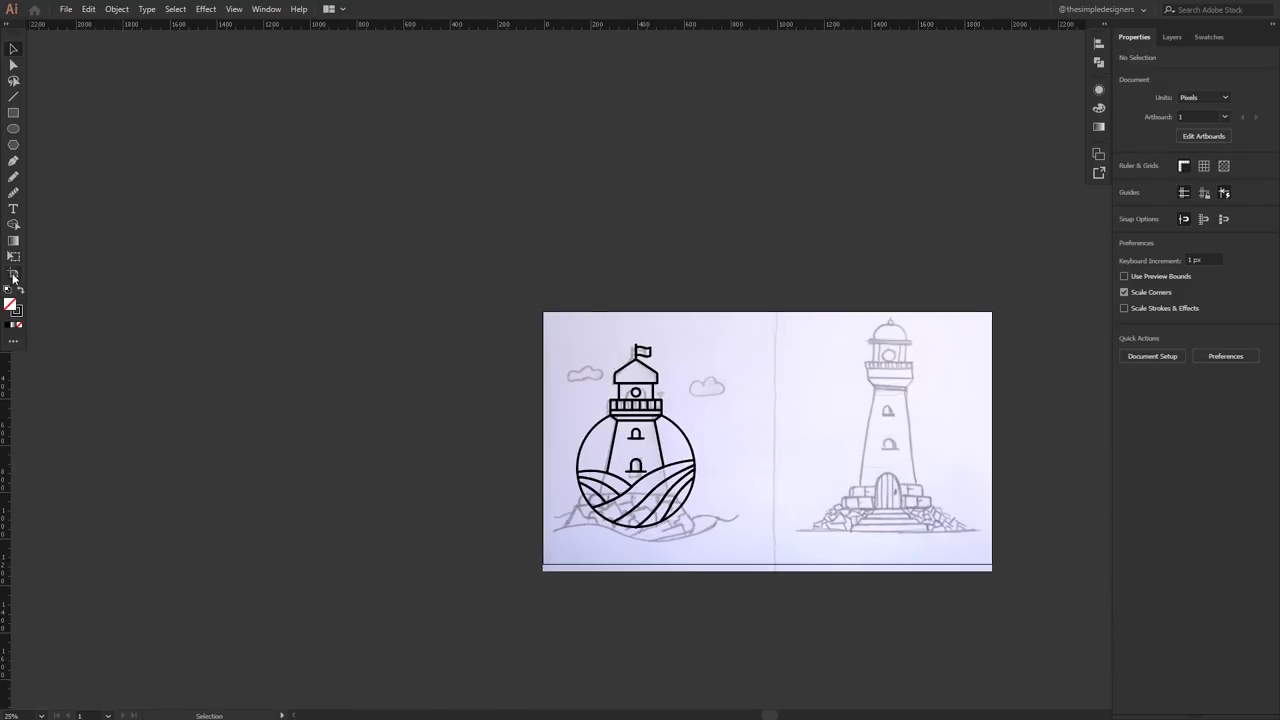
- Alt-drag the artboard left to duplicate it with the lighthouse art
click(13, 273)
drag(647, 372, 183, 372)
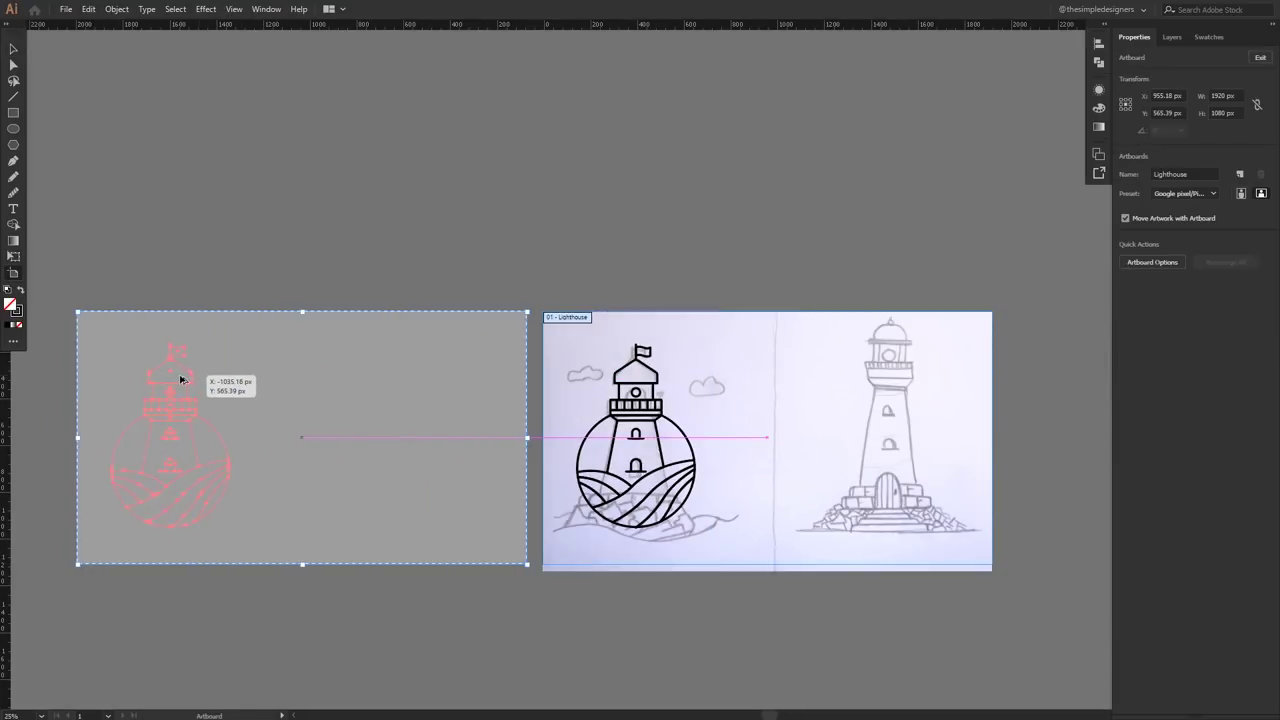
key(Escape)
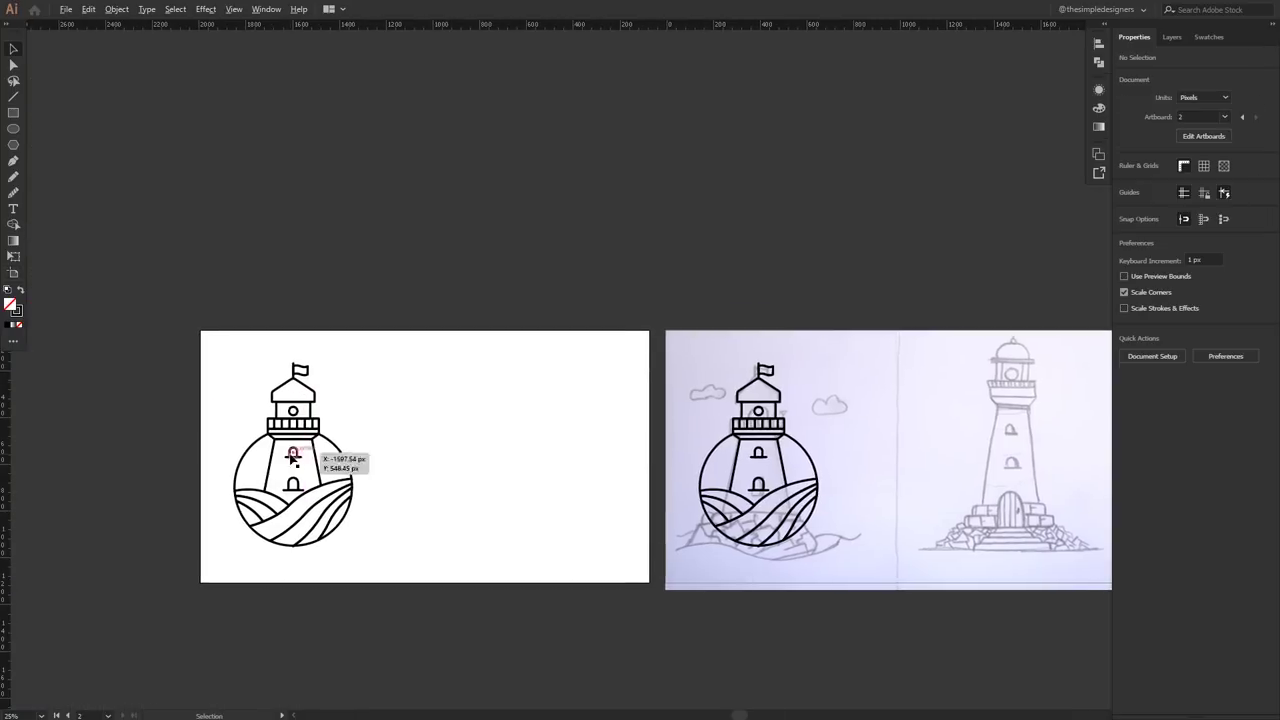
- Group the lighthouse artwork on the new artboard
scroll(294, 456, up, 1)
drag(415, 565, 190, 341)
right_click(292, 402)
click(337, 484)
- Centre the lighthouse horizontally and vertically on the artboard using Align to Artboard
click(1099, 46)
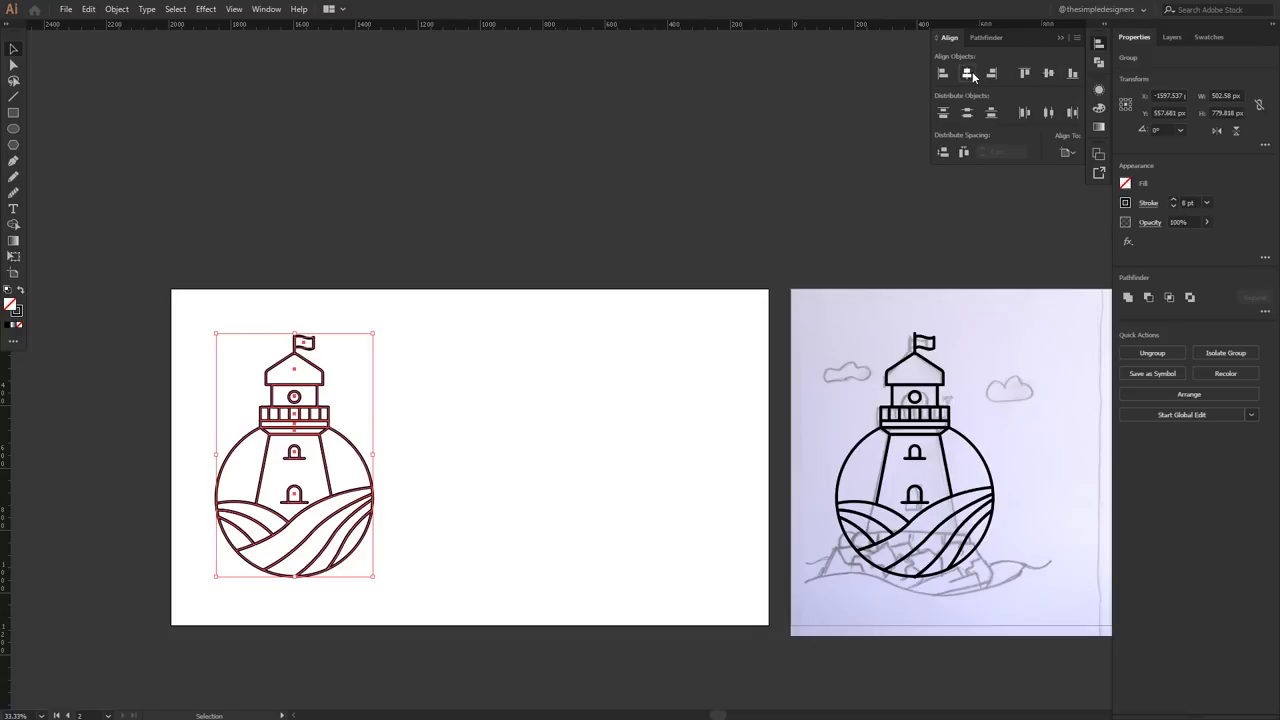
click(1084, 196)
drag(437, 557, 191, 292)
click(972, 76)
click(614, 557)
- Delete the stray point near the lighthouse's bottom-left
drag(596, 578, 289, 309)
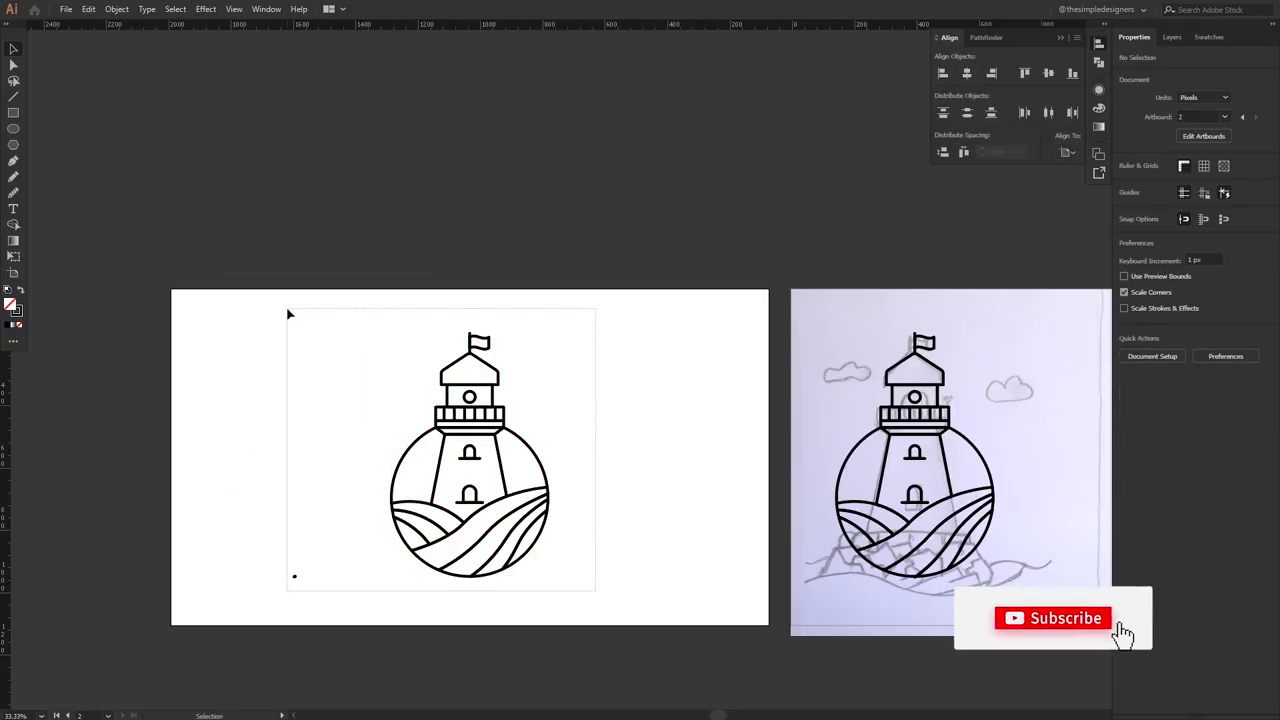
click(249, 471)
drag(249, 471, 336, 608)
key(Delete)
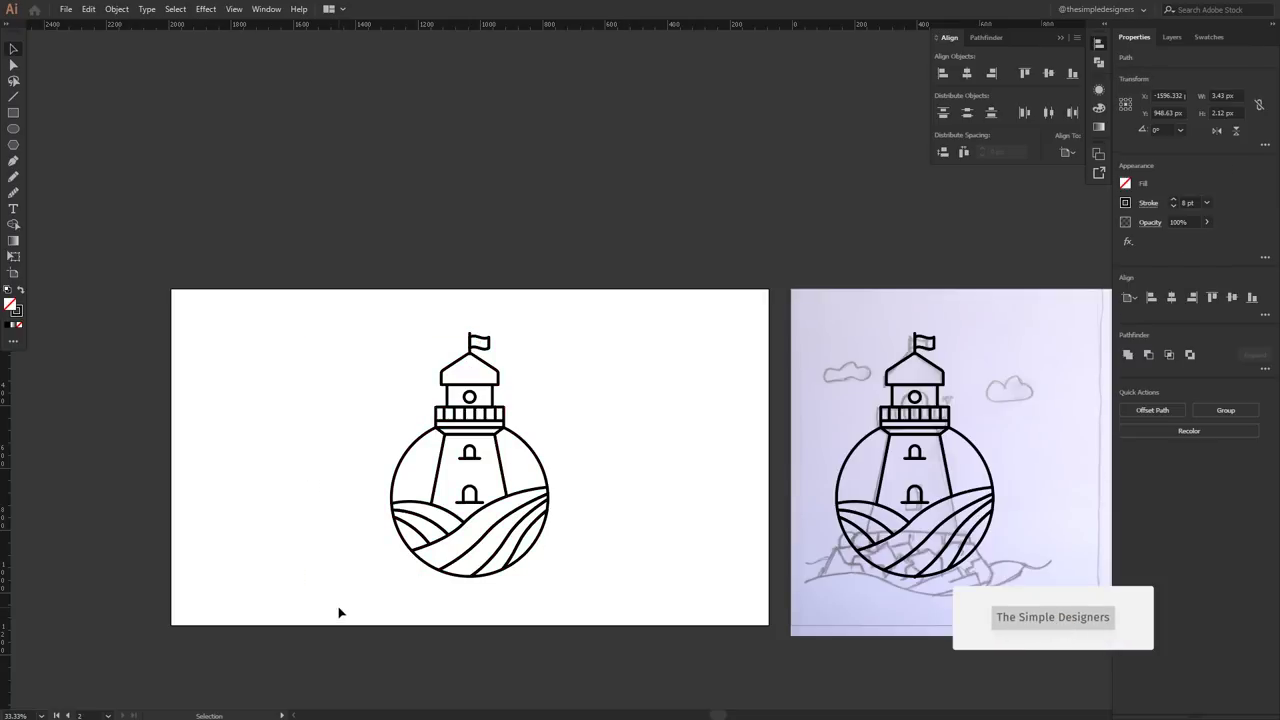
- Scale the lighthouse group down about its centre
drag(455, 495, 372, 344)
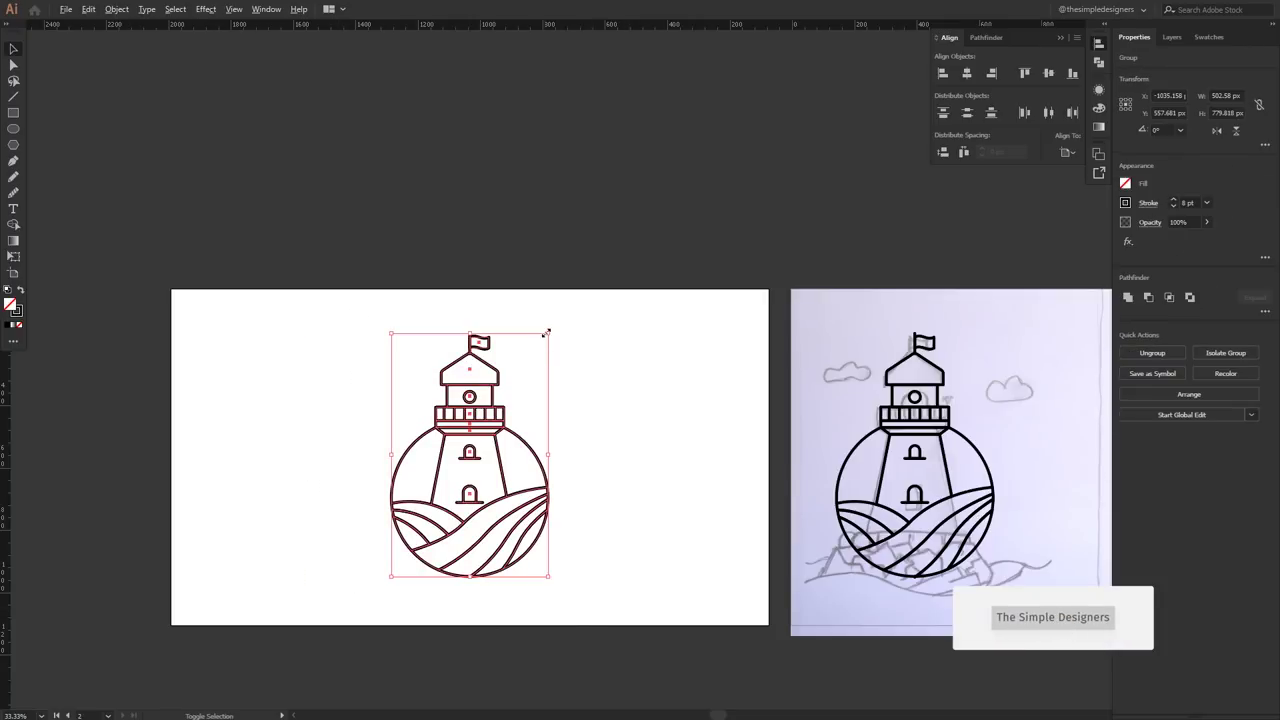
drag(548, 332, 546, 382)
click(606, 527)
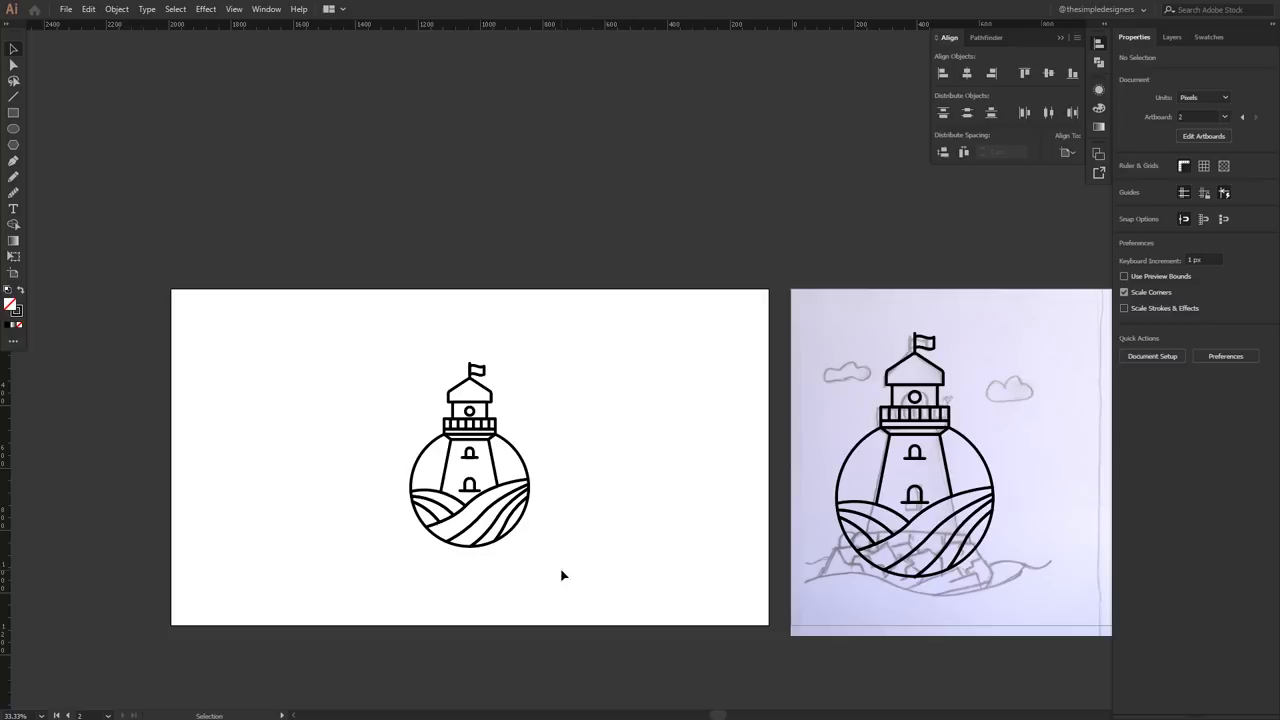
mouse_move(360, 363)
mouse_down()
mouse_move(500, 386)
mouse_move(525, 370)
mouse_up()
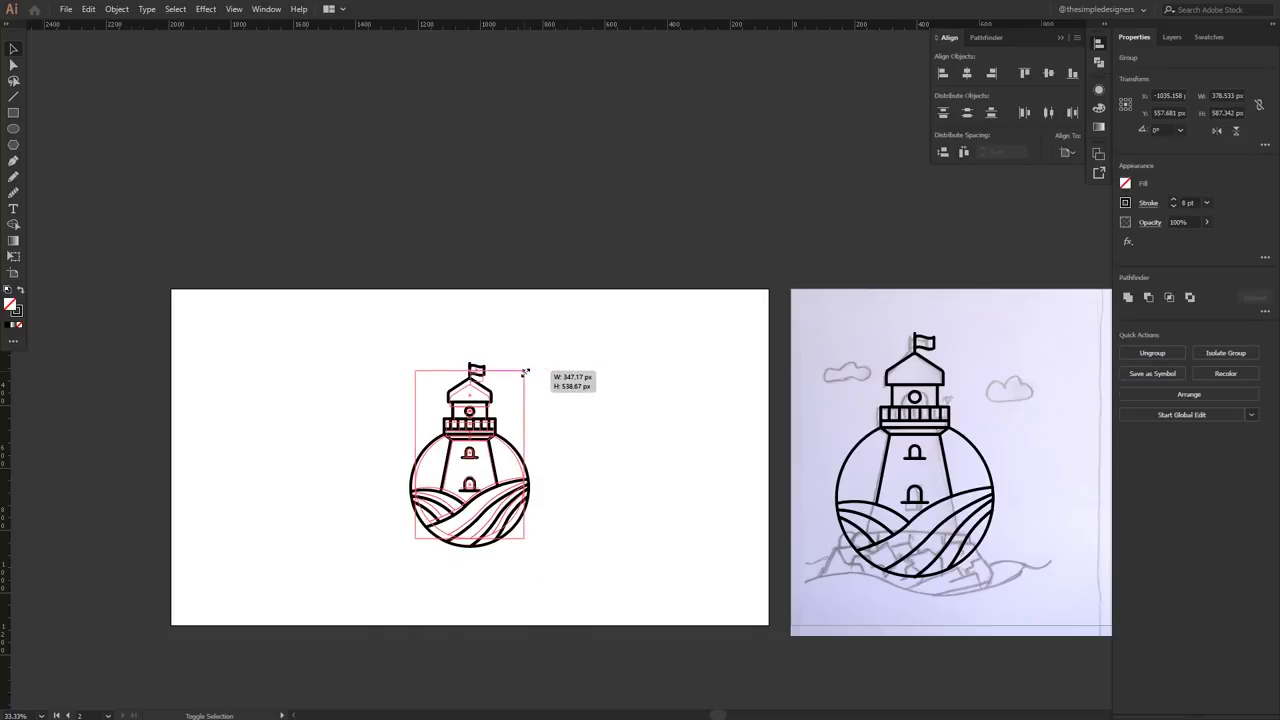
- Place the lighthouse photo across the artboard from its top-left corner
click(586, 409)
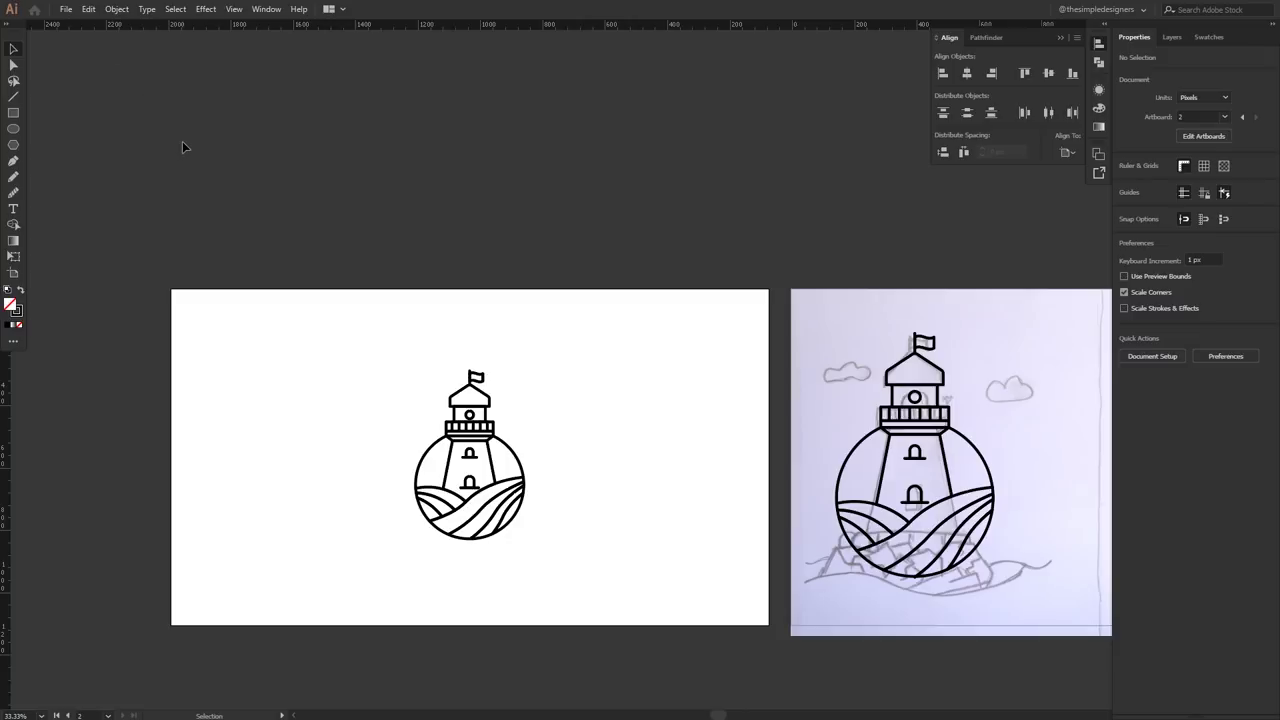
click(66, 9)
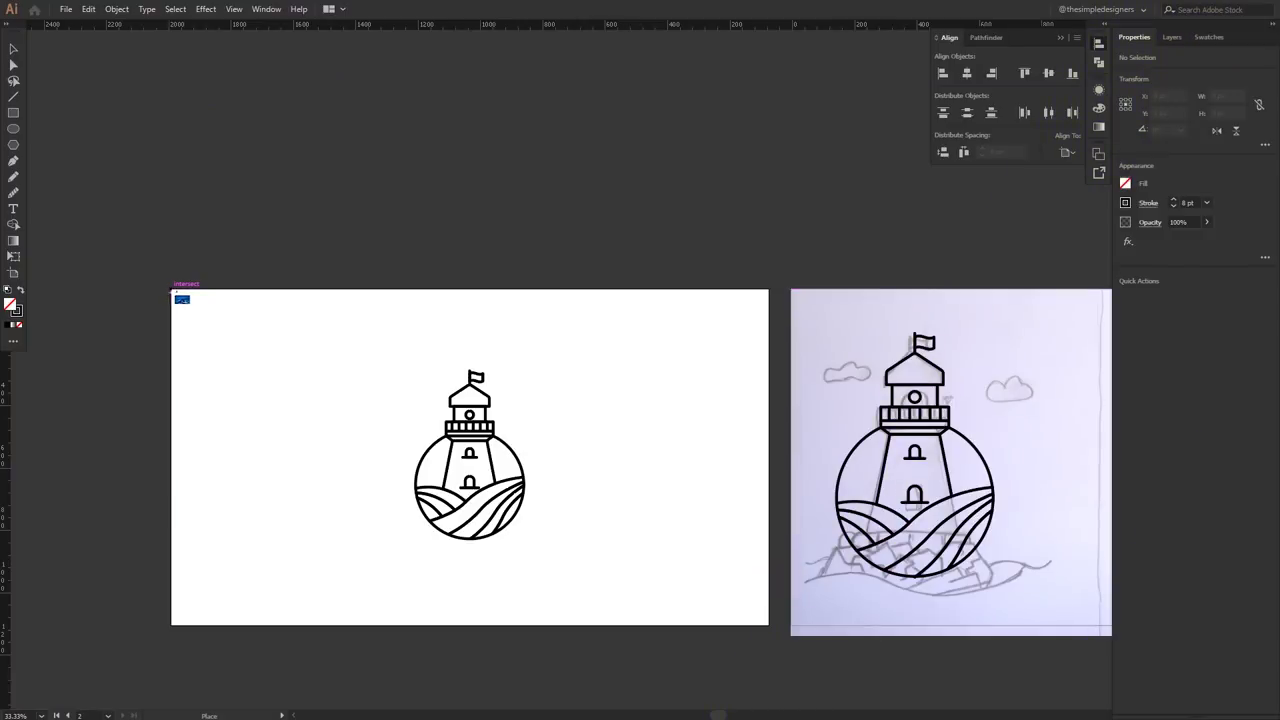
drag(174, 291, 812, 626)
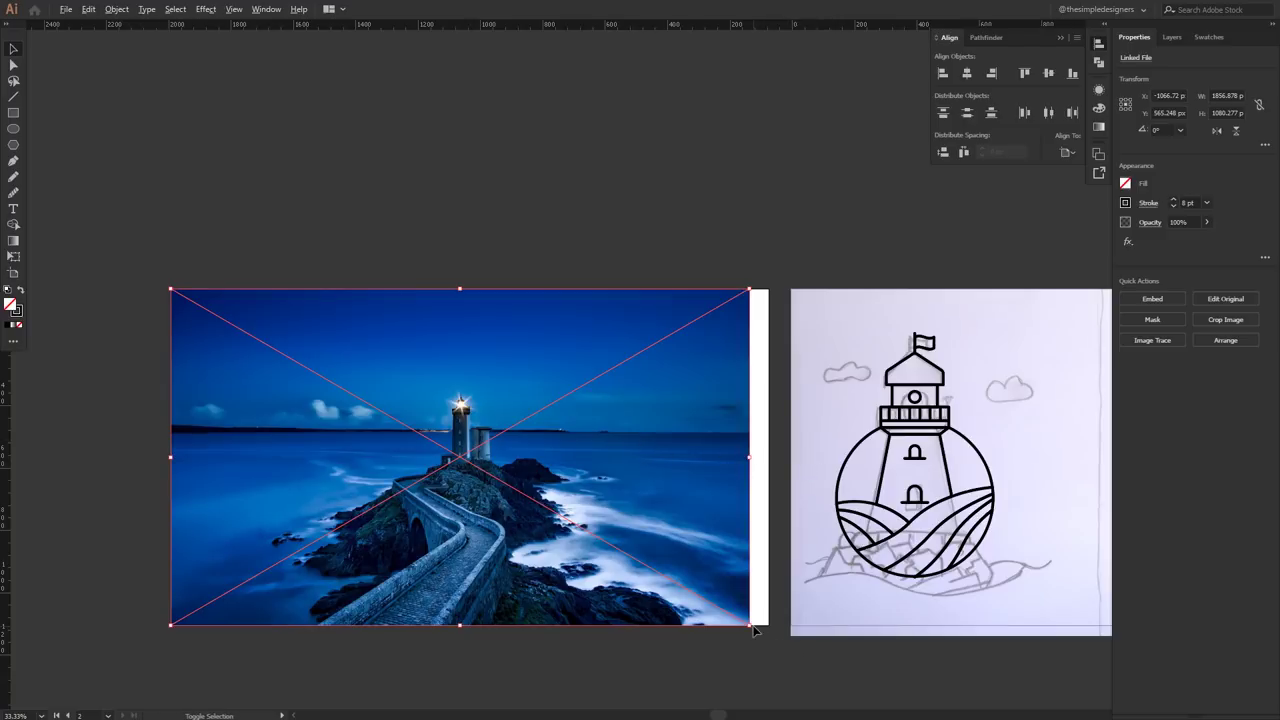
- Enlarge the photo to fill the artboard and centre it horizontally
drag(754, 626, 770, 640)
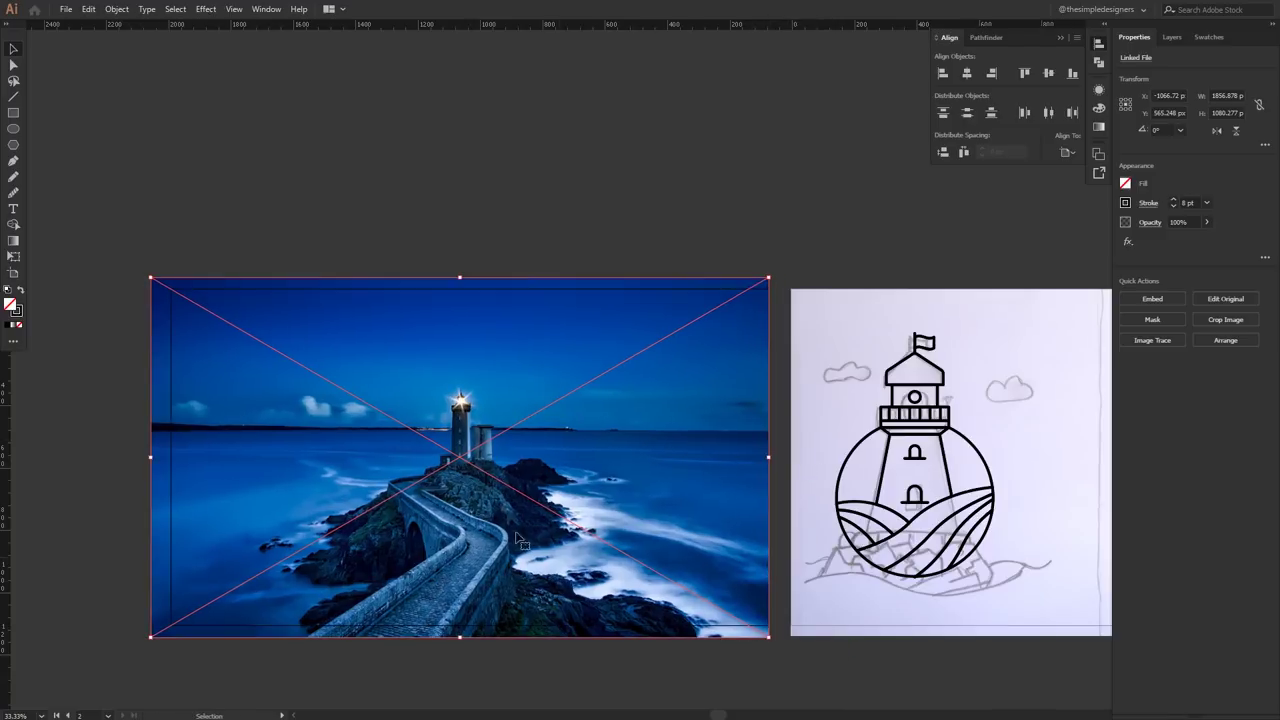
click(966, 73)
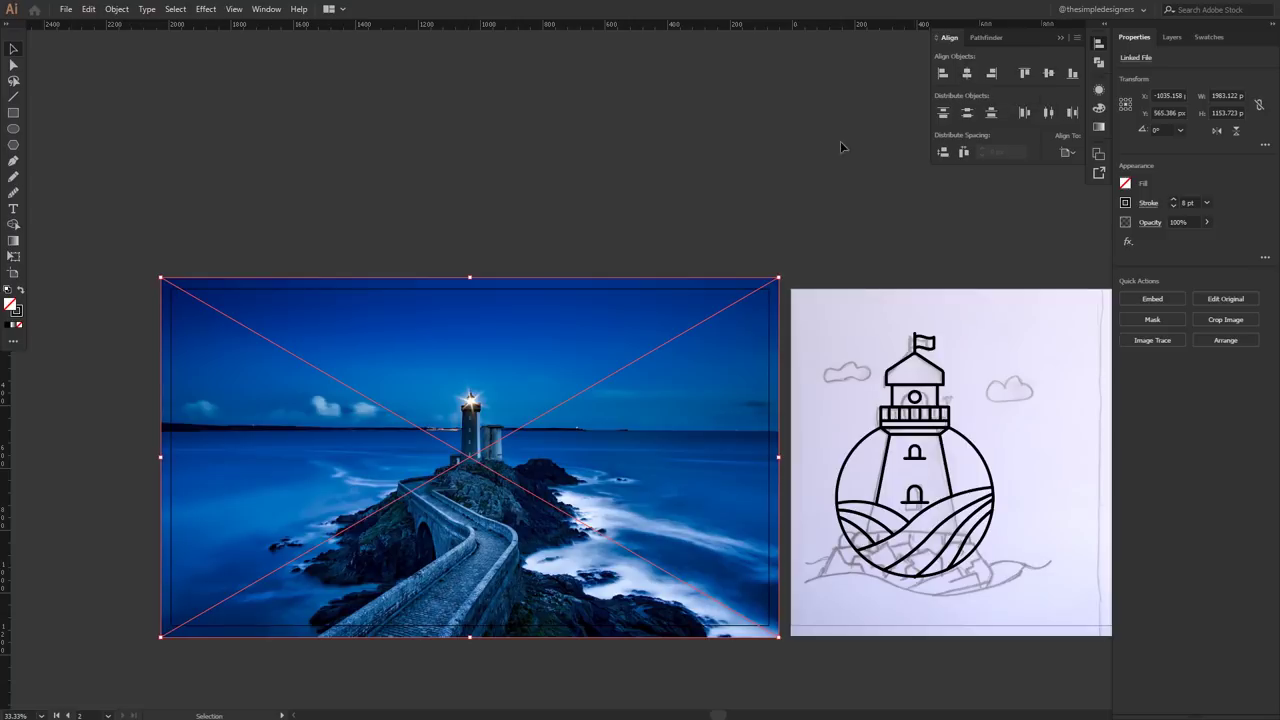
click(630, 197)
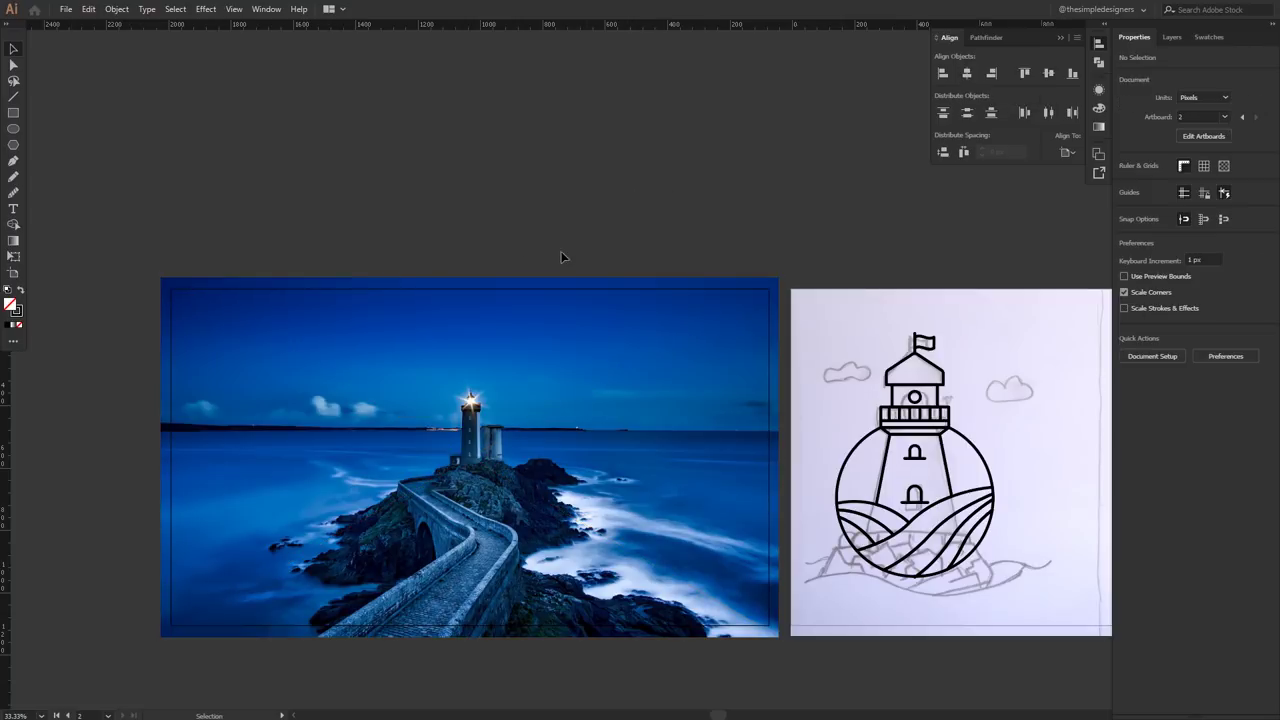
click(494, 284)
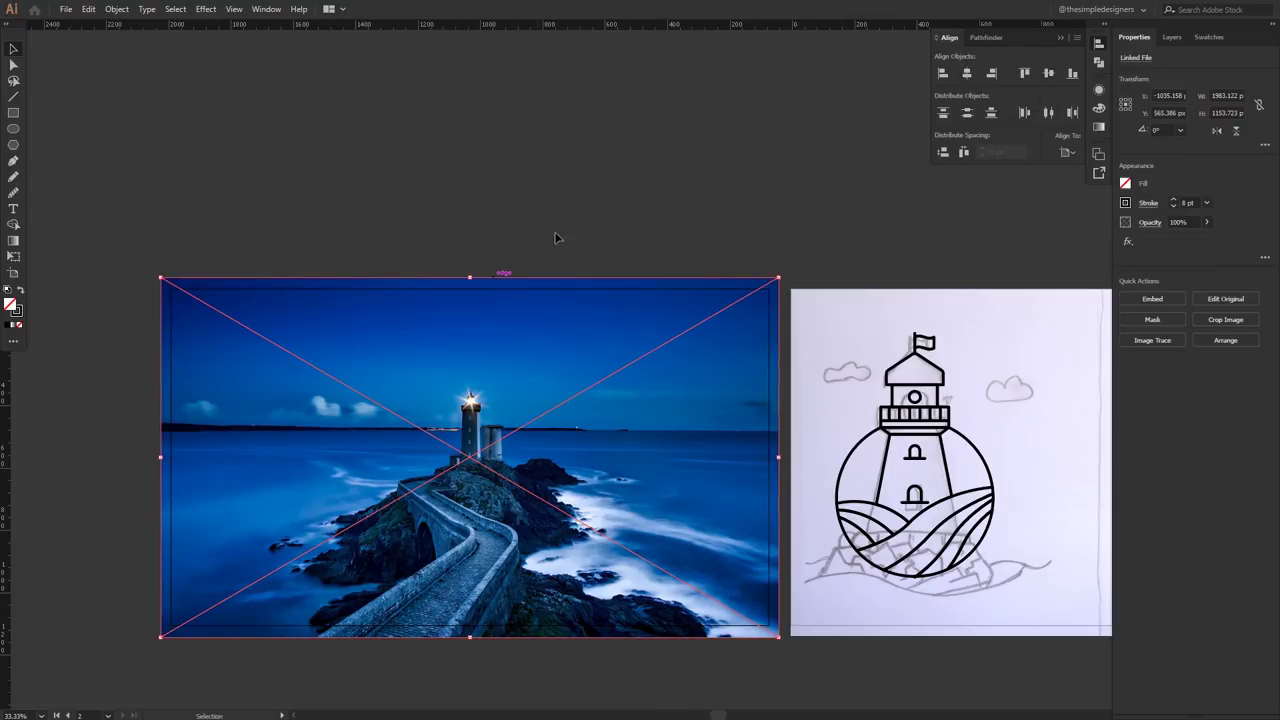
- Move the photo onto a new Layer 3 using cut and Paste in Place
click(1172, 40)
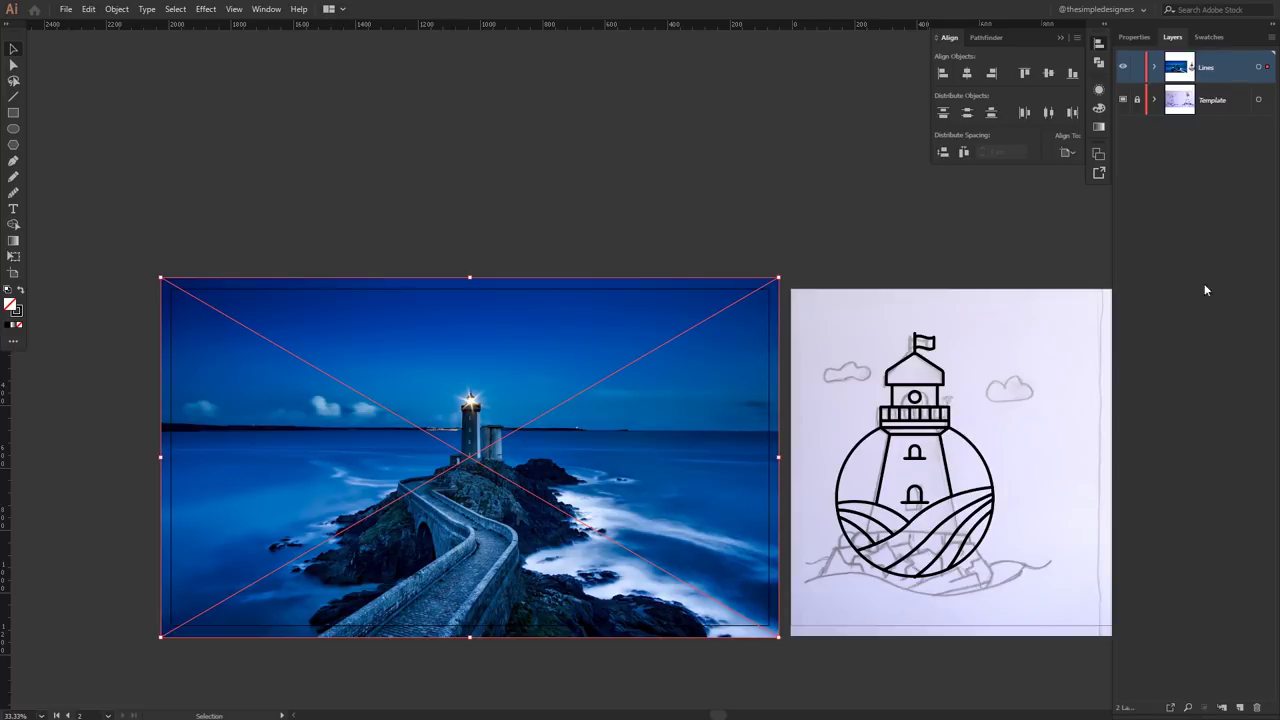
click(1241, 707)
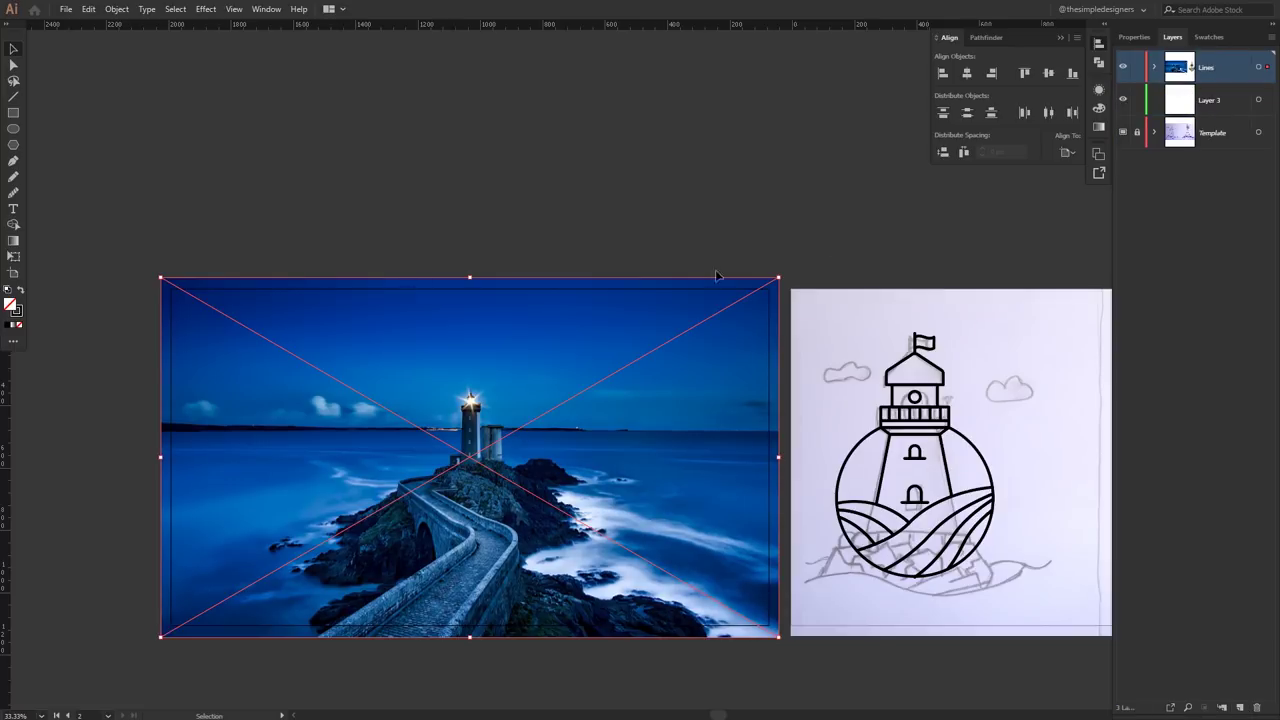
key(Delete)
click(1213, 101)
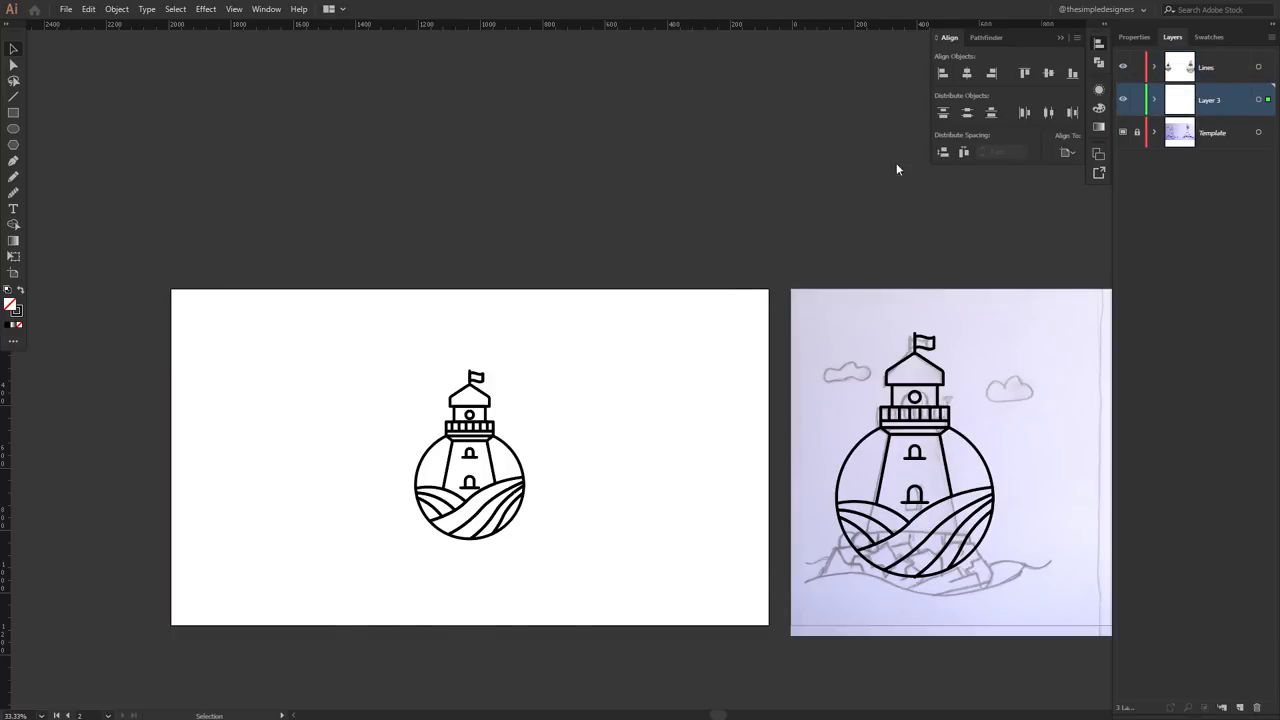
key(ctrl+f)
- Clip the photo to an artboard-sized rectangle with Make Clipping Mask
click(371, 197)
click(14, 112)
drag(171, 288, 771, 624)
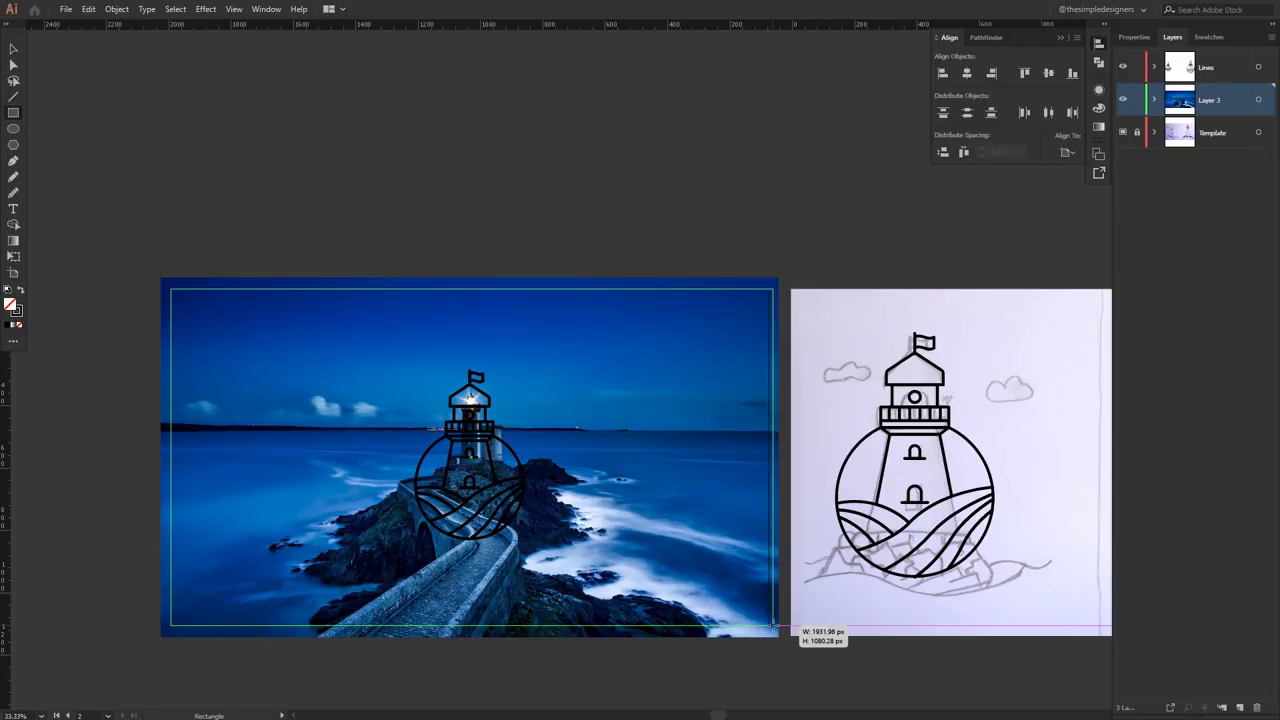
key(v)
drag(423, 203, 531, 346)
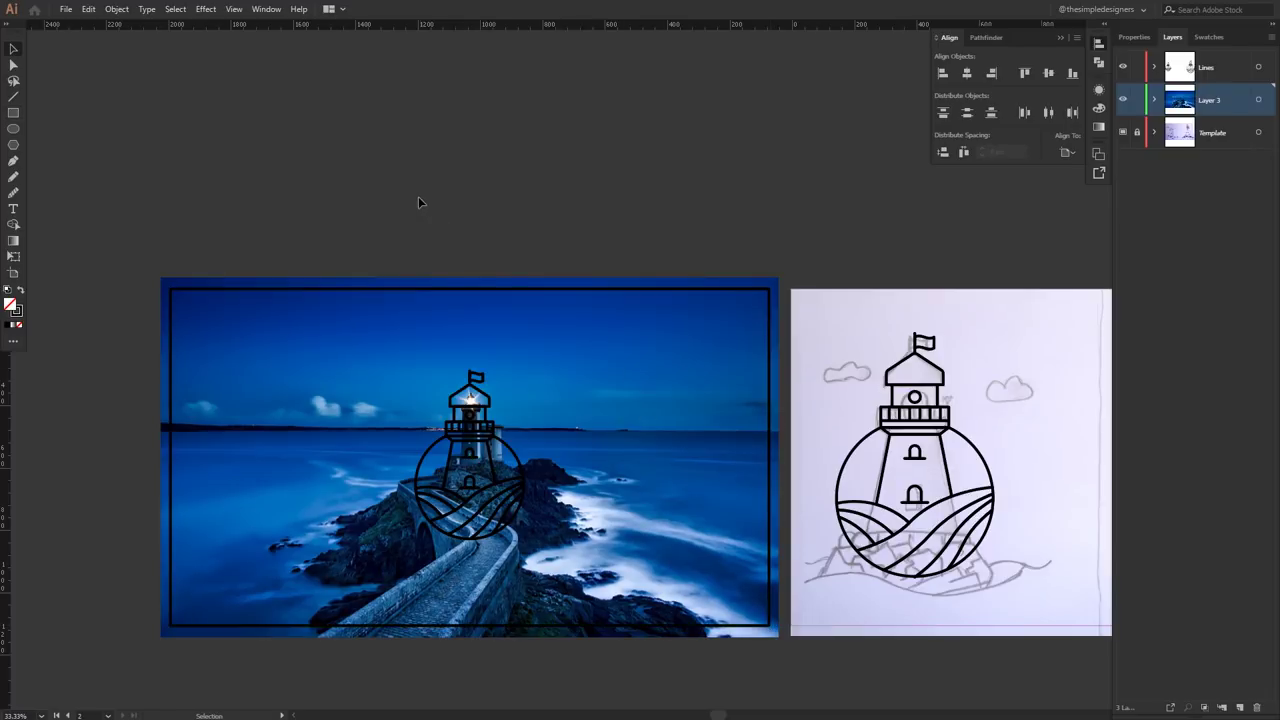
right_click(662, 328)
click(714, 419)
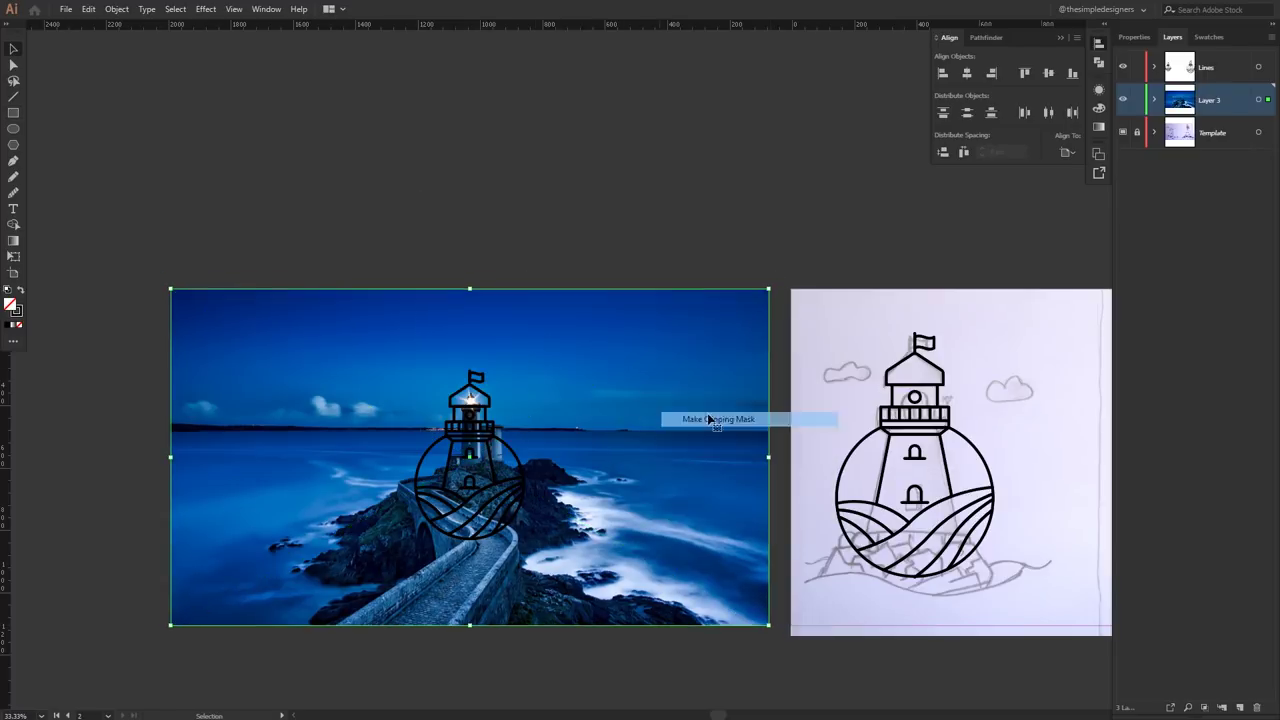
- Lock Layer 3 and set the lighthouse line art's stroke to white
click(1137, 100)
drag(465, 432, 593, 549)
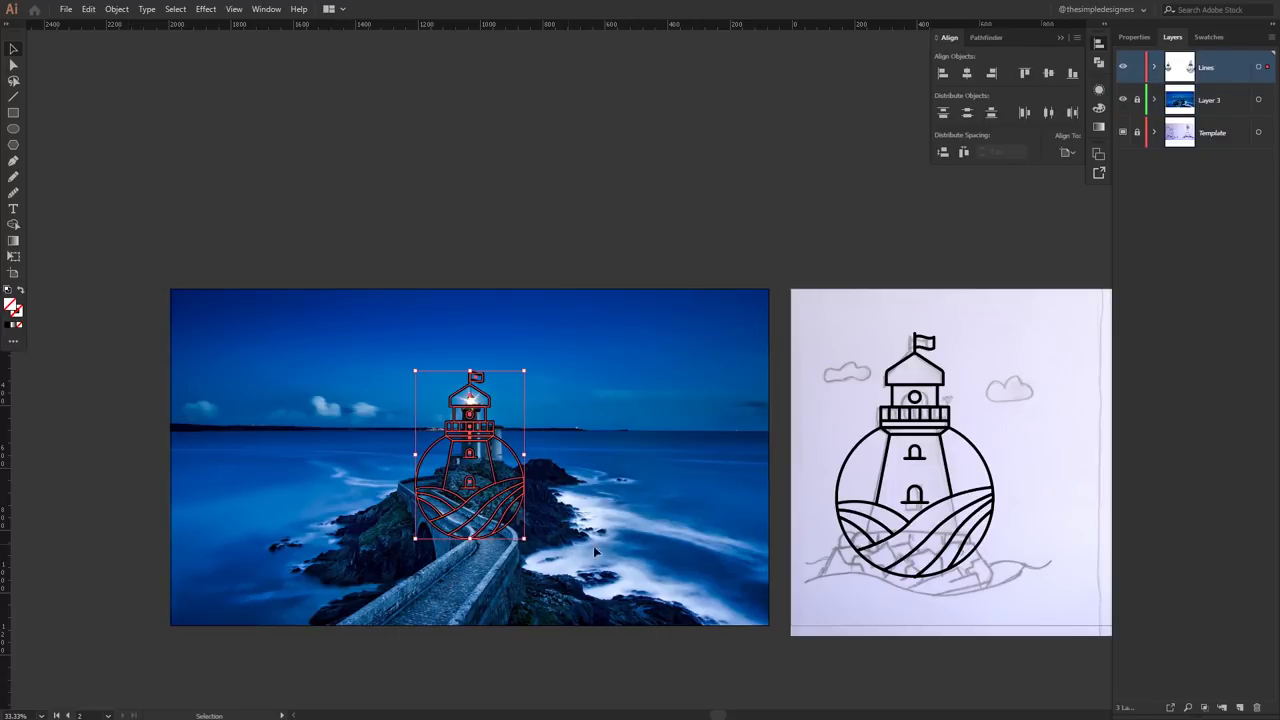
click(1130, 38)
click(1126, 203)
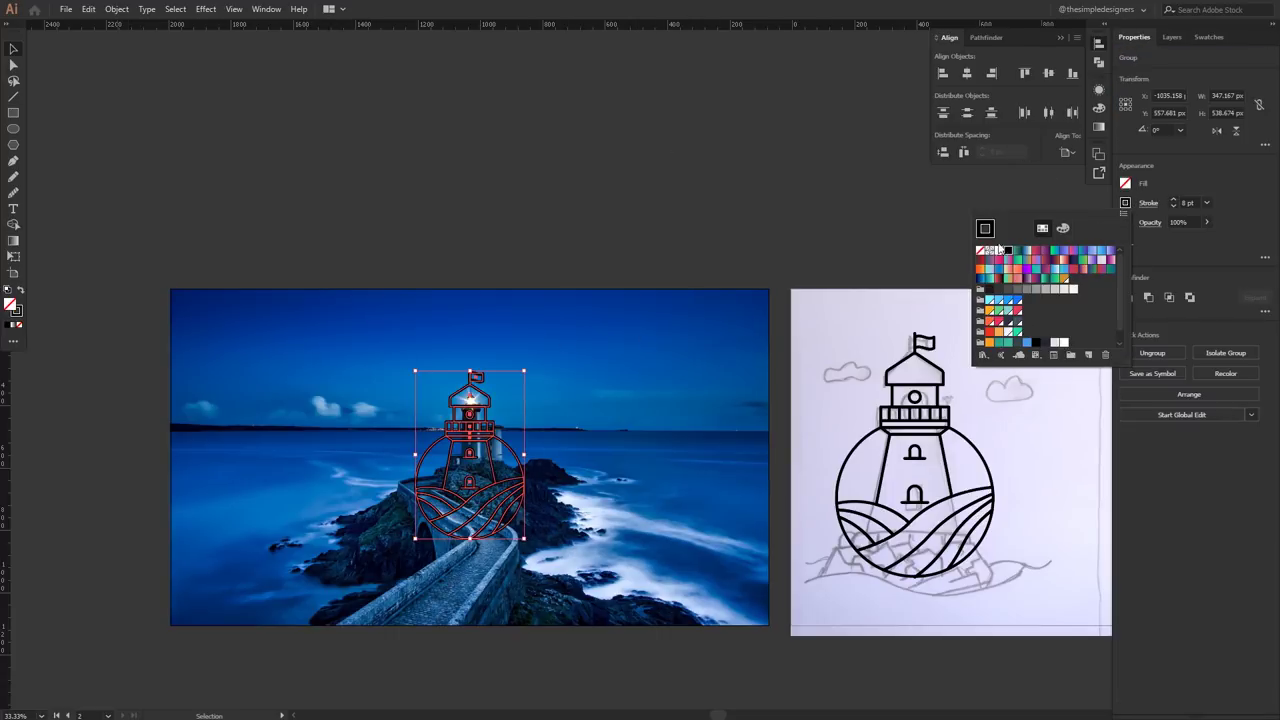
click(997, 256)
click(660, 228)
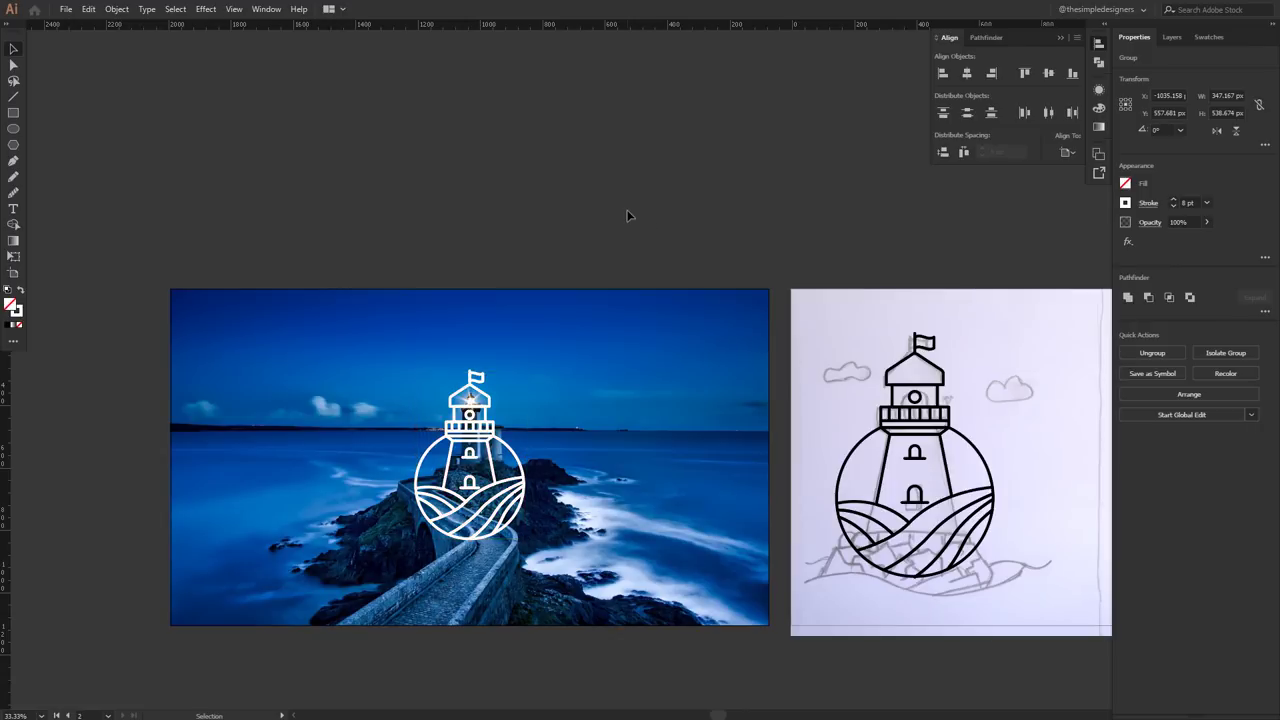
click(1172, 37)
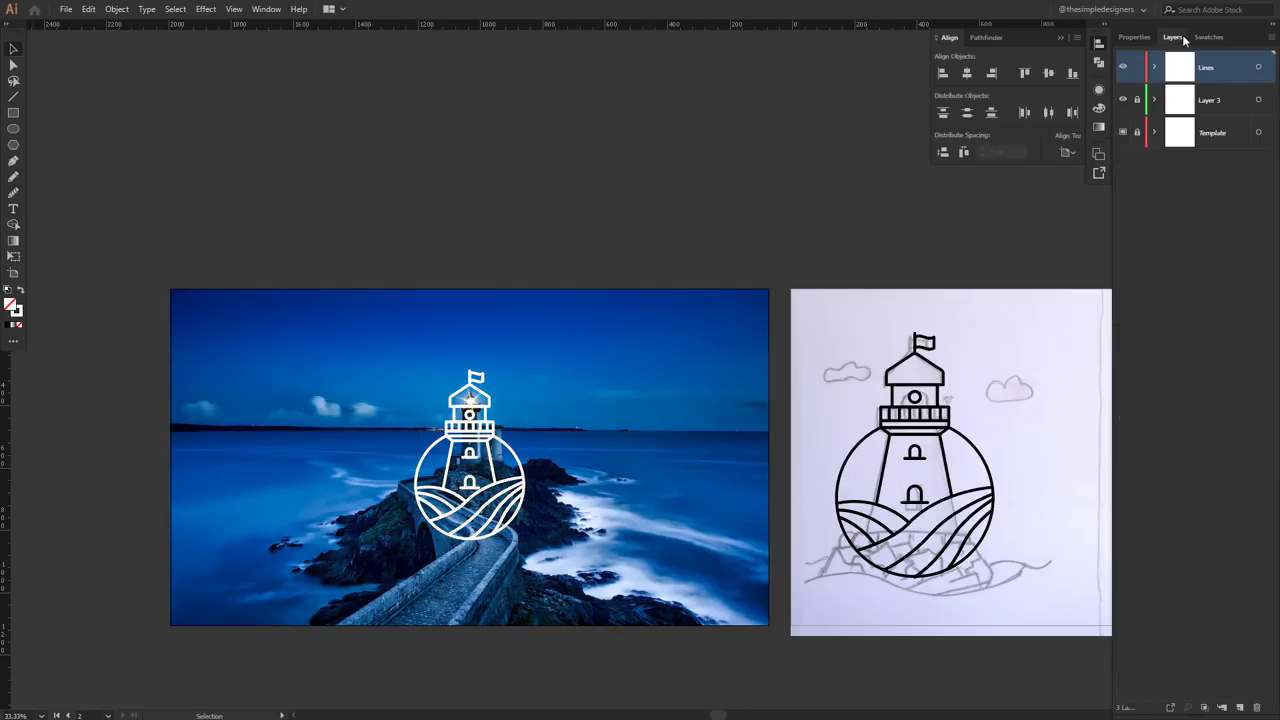
- Add Layer 4 below Lines and draw a rectangle over the photo filled with its dark navy
click(1240, 707)
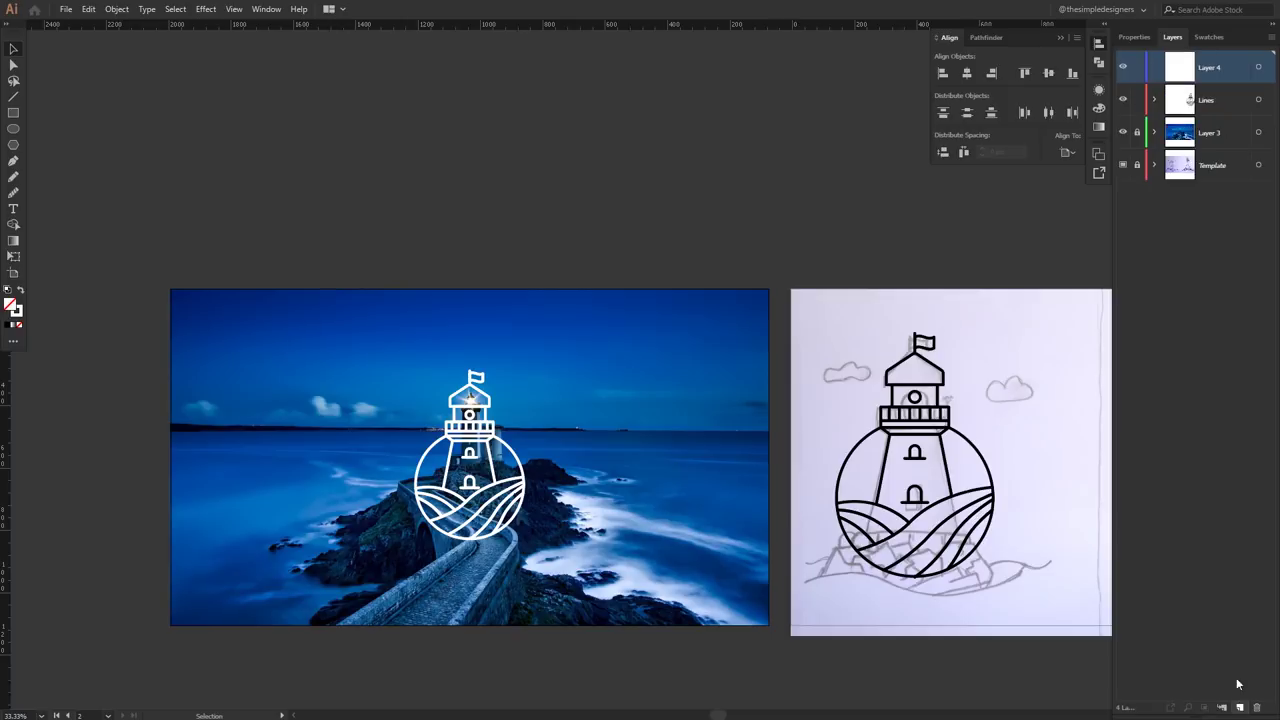
drag(1214, 80, 1213, 113)
click(14, 113)
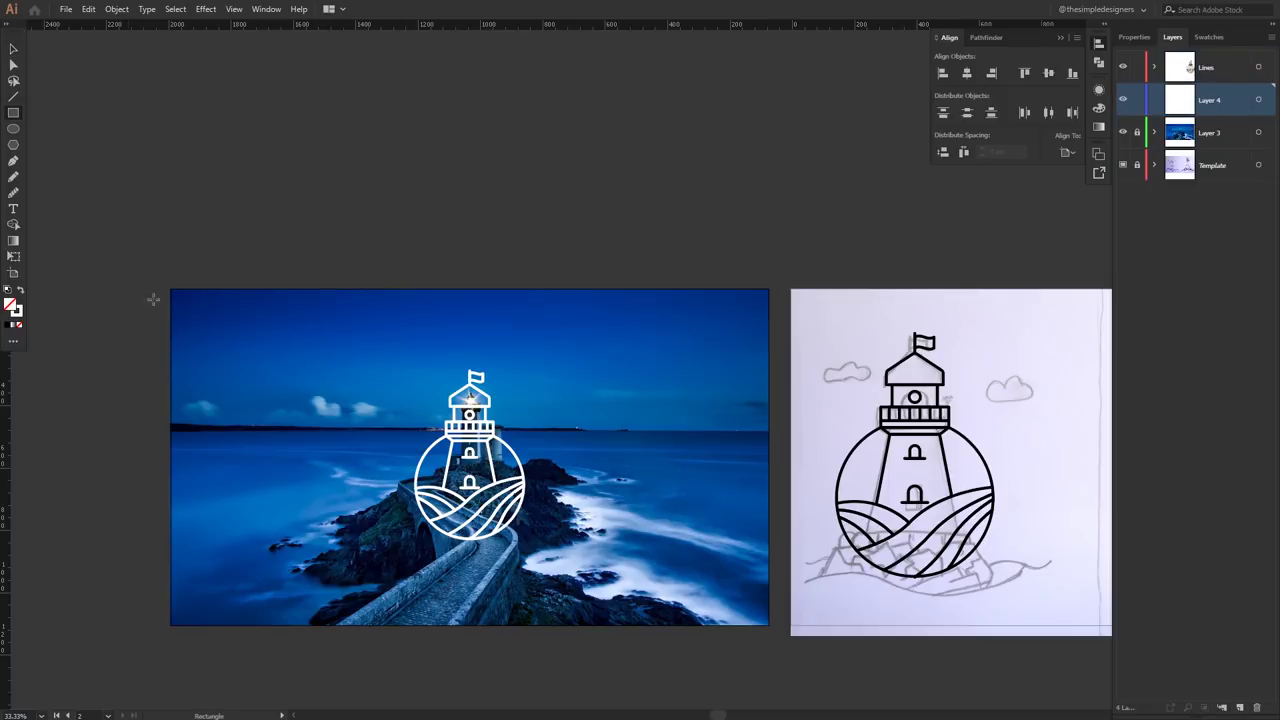
drag(171, 288, 769, 625)
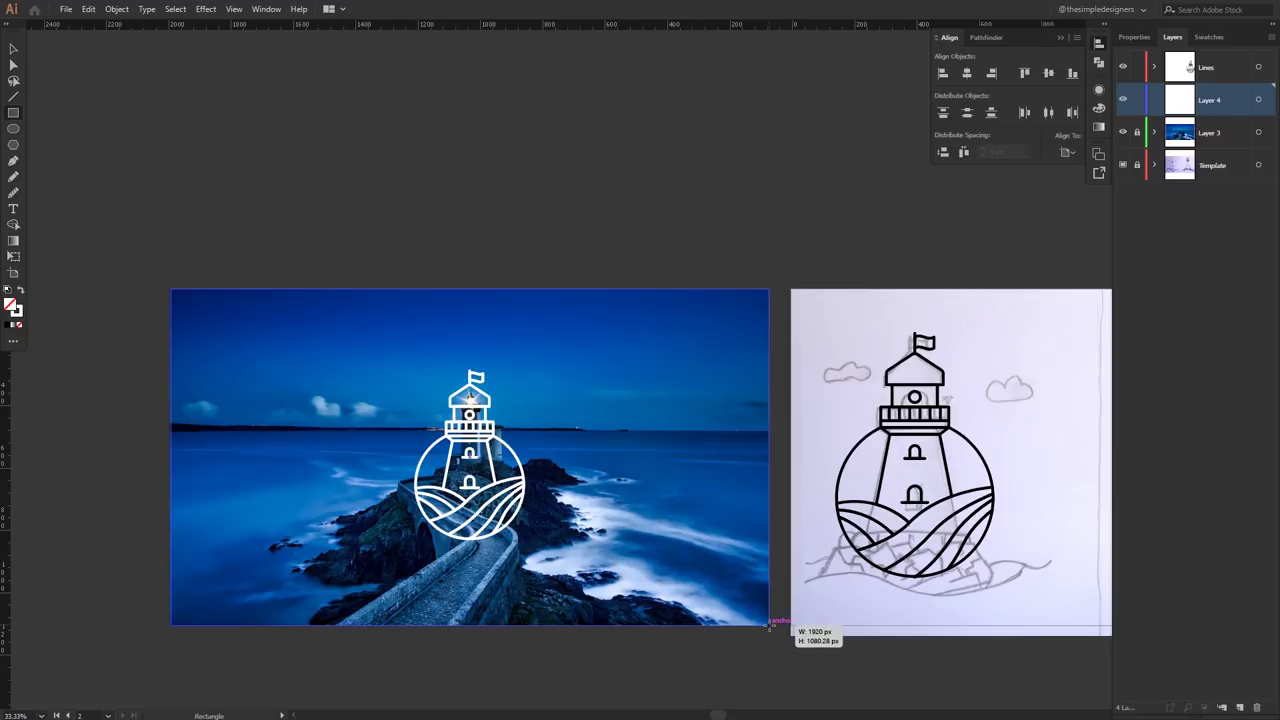
key(i)
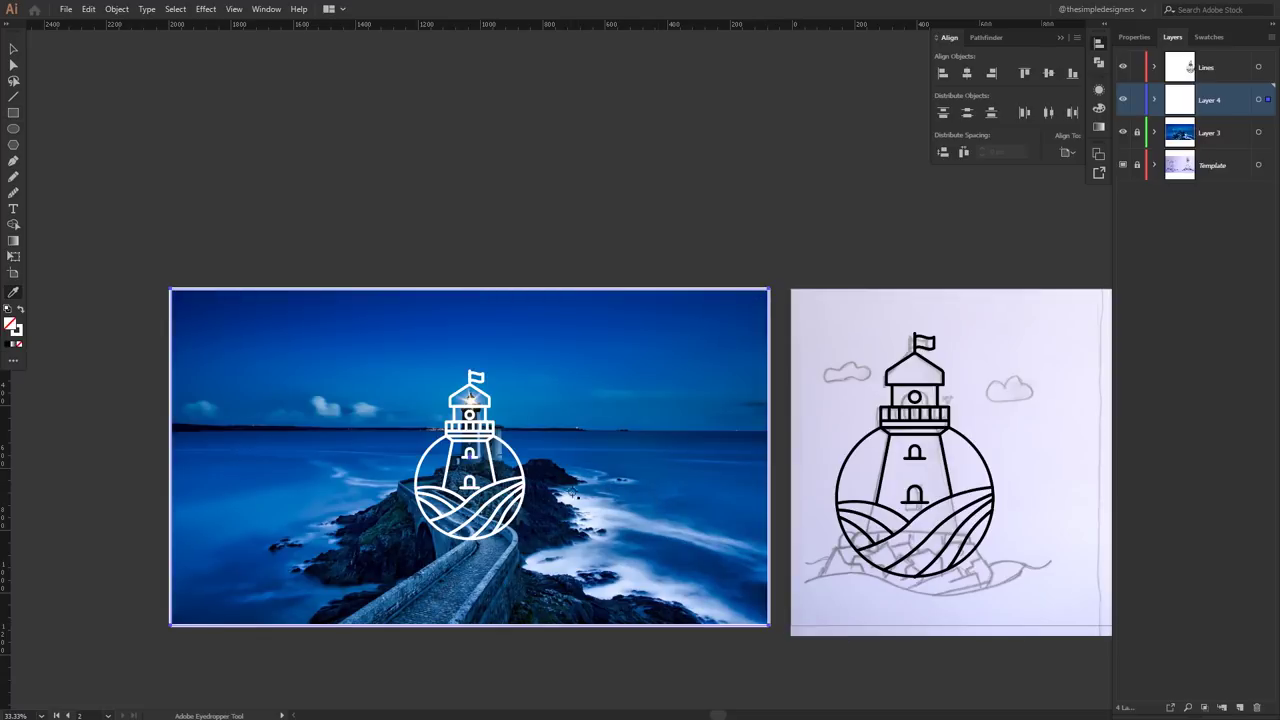
click(548, 467)
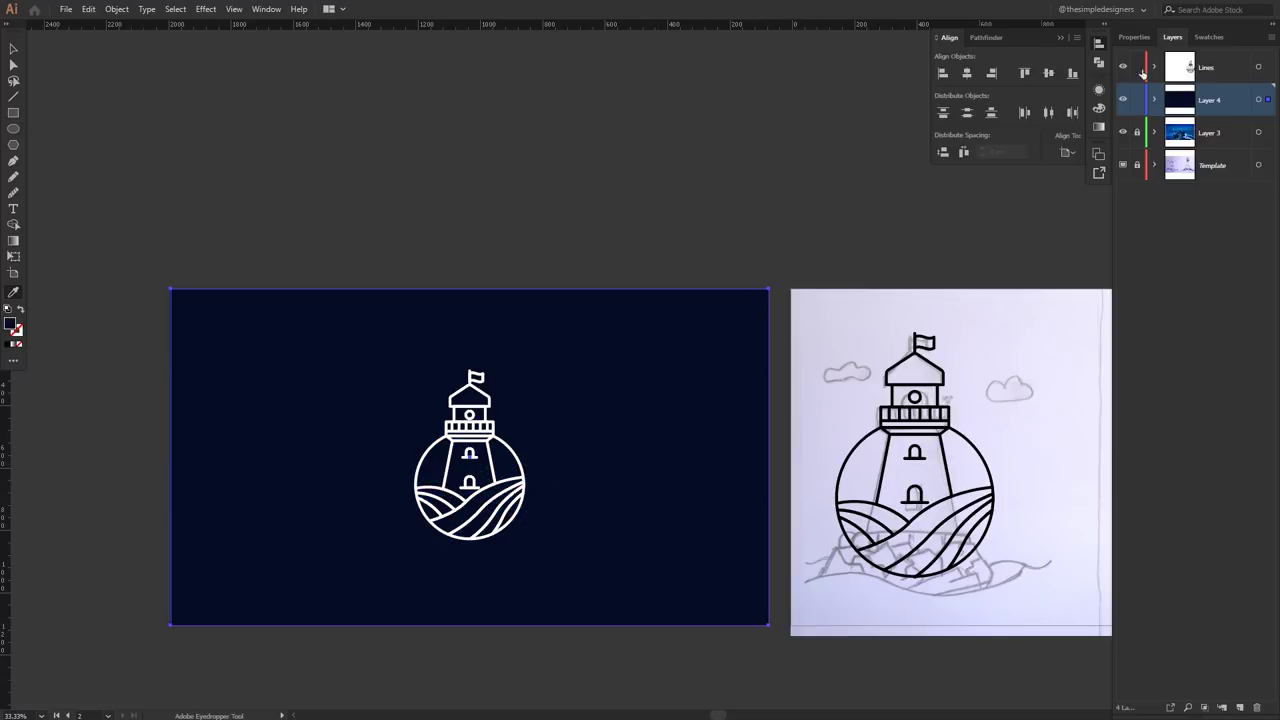
- Set the navy overlay rectangle's opacity to 50%
click(1134, 37)
click(1185, 221)
text(50)
key(Return)
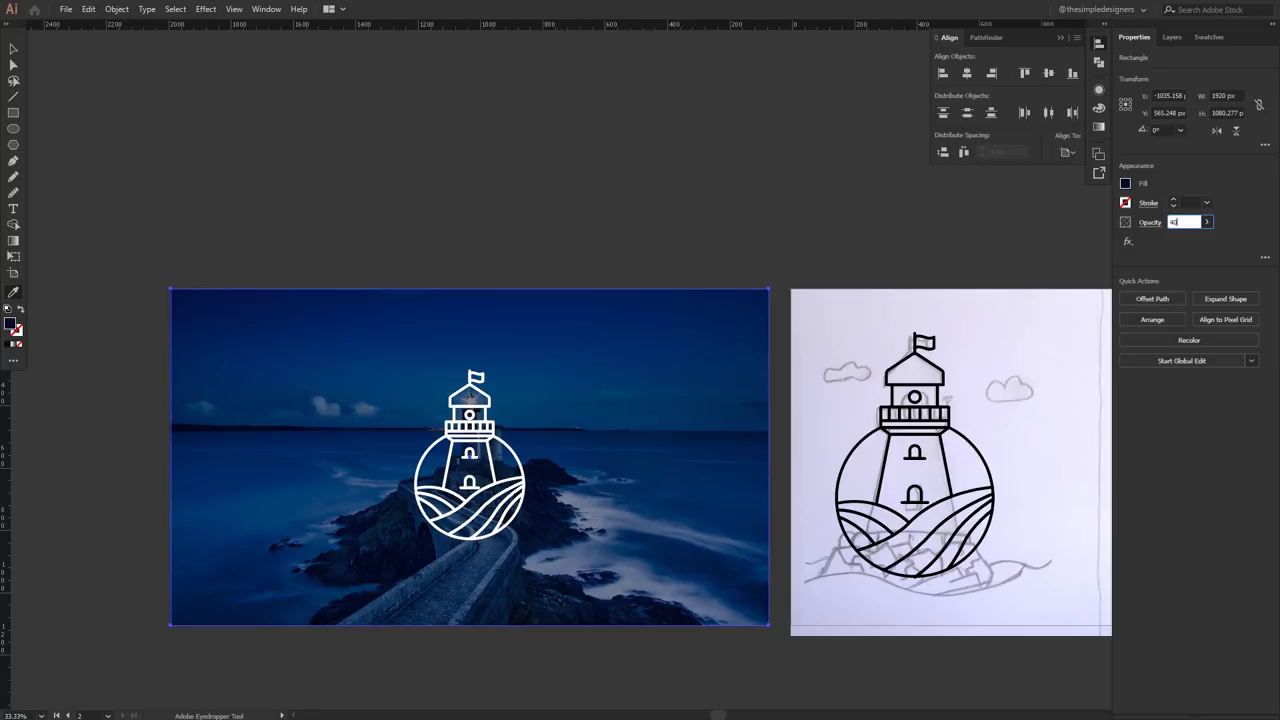
key(Return)
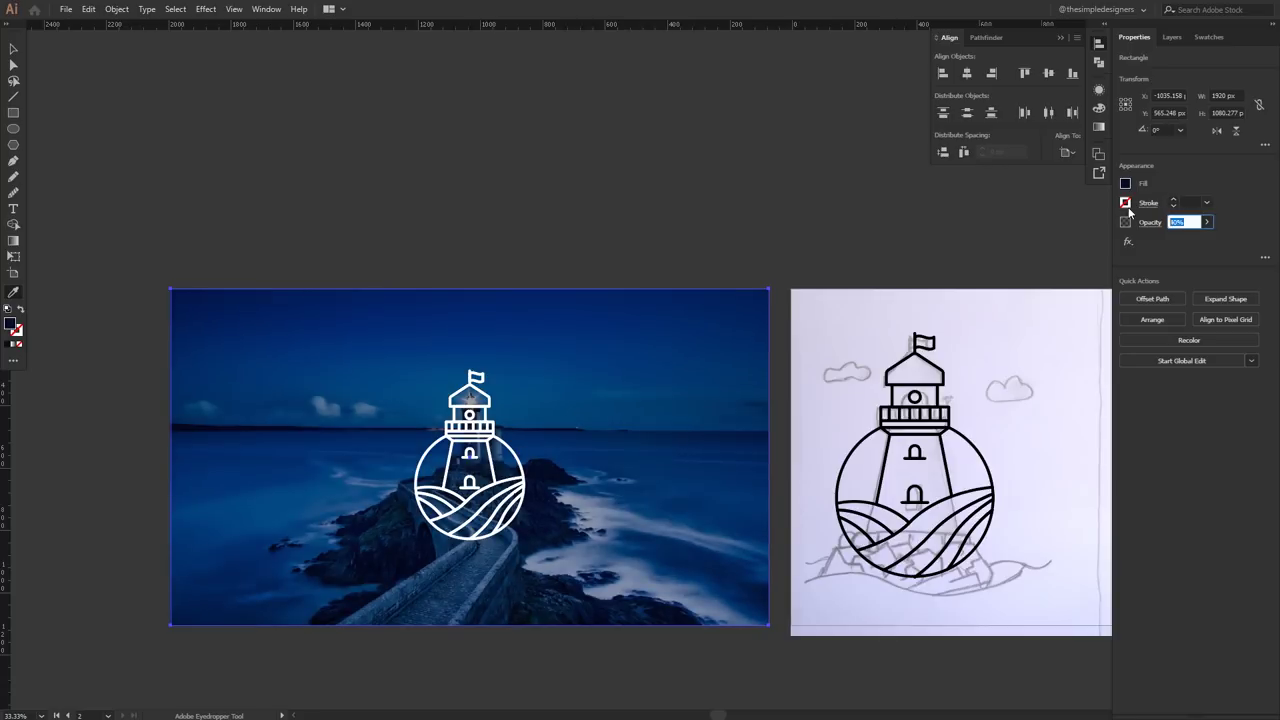
text(50)
key(Return)
click(13, 48)
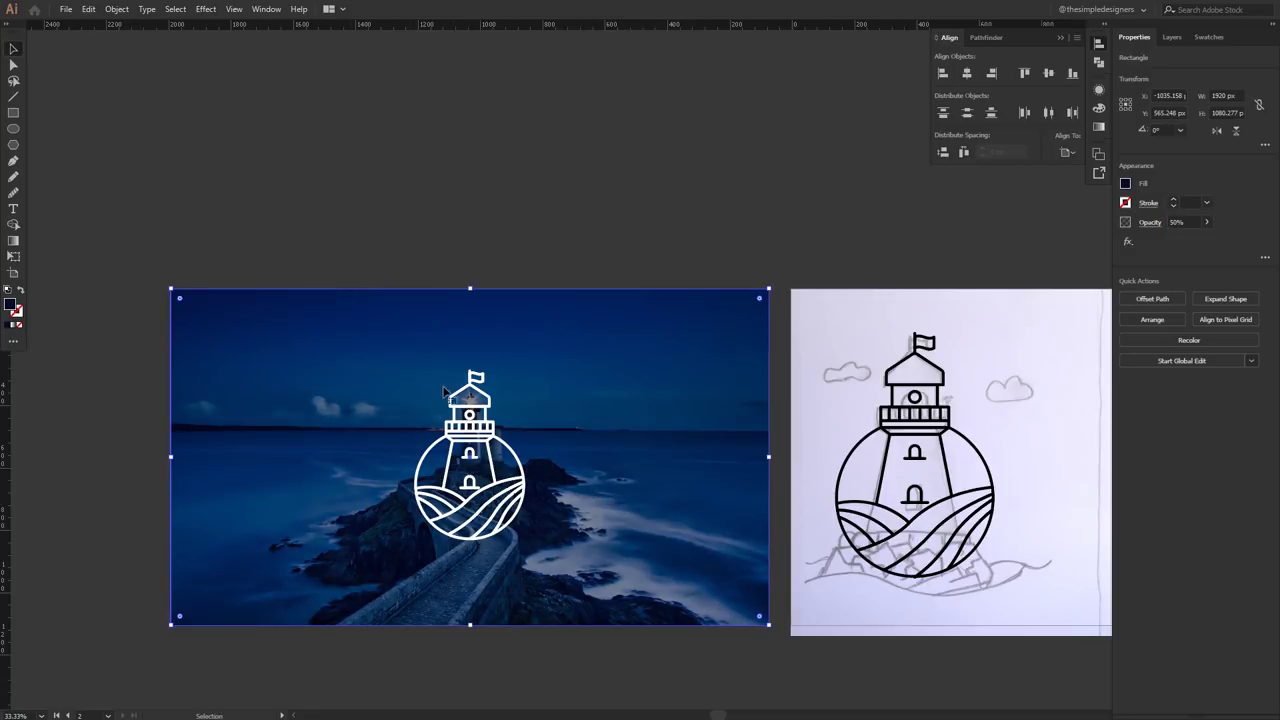
click(1172, 37)
click(820, 160)
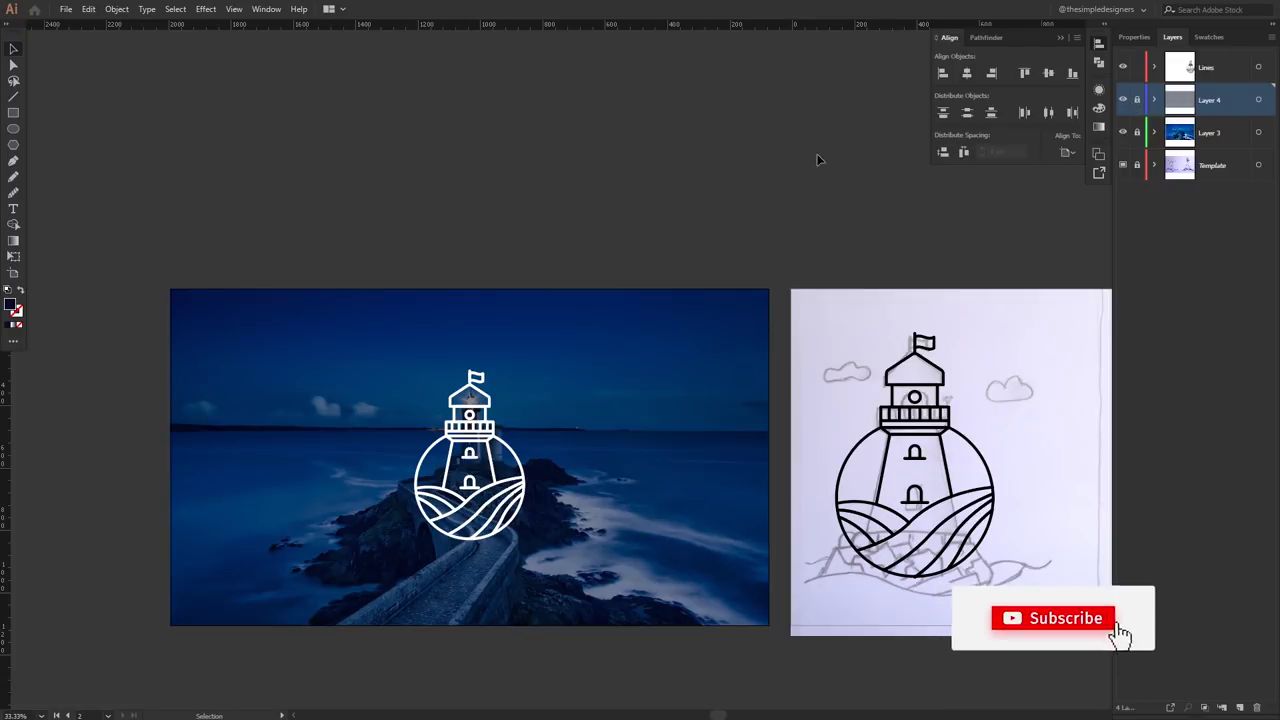
- Nudge the white lighthouse line art up slightly and scale it down a little
click(481, 446)
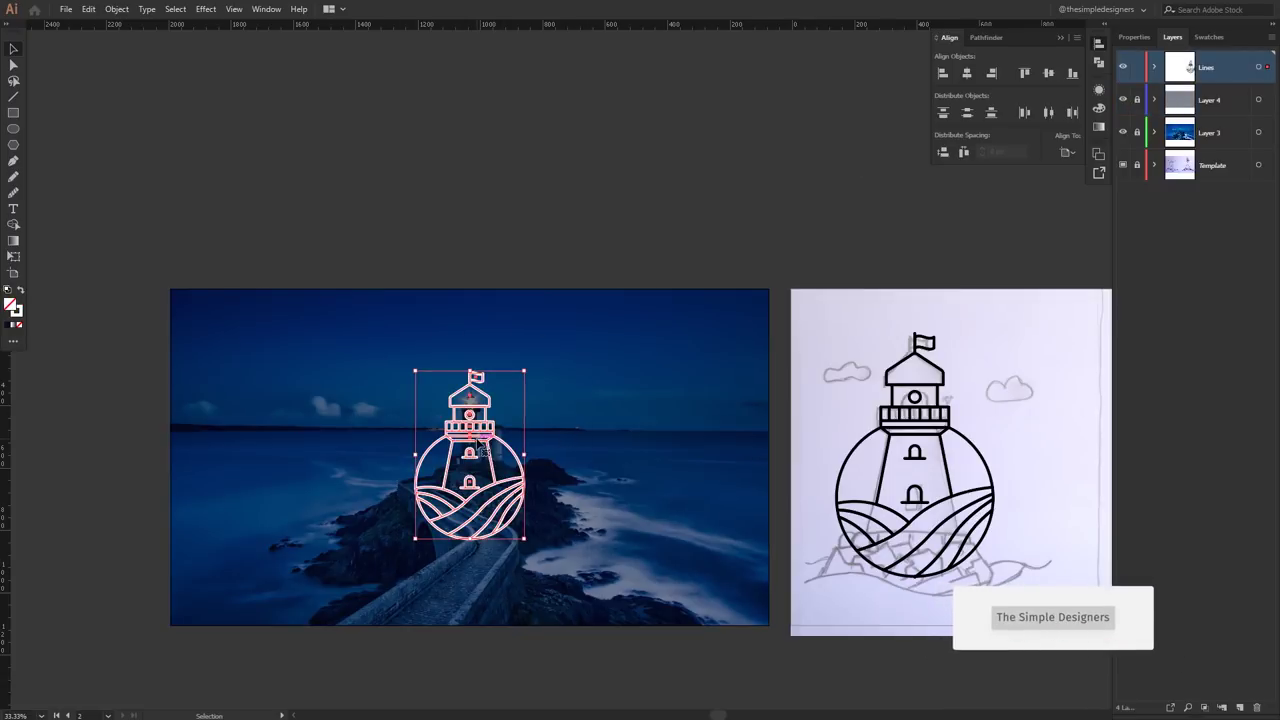
drag(480, 438, 481, 432)
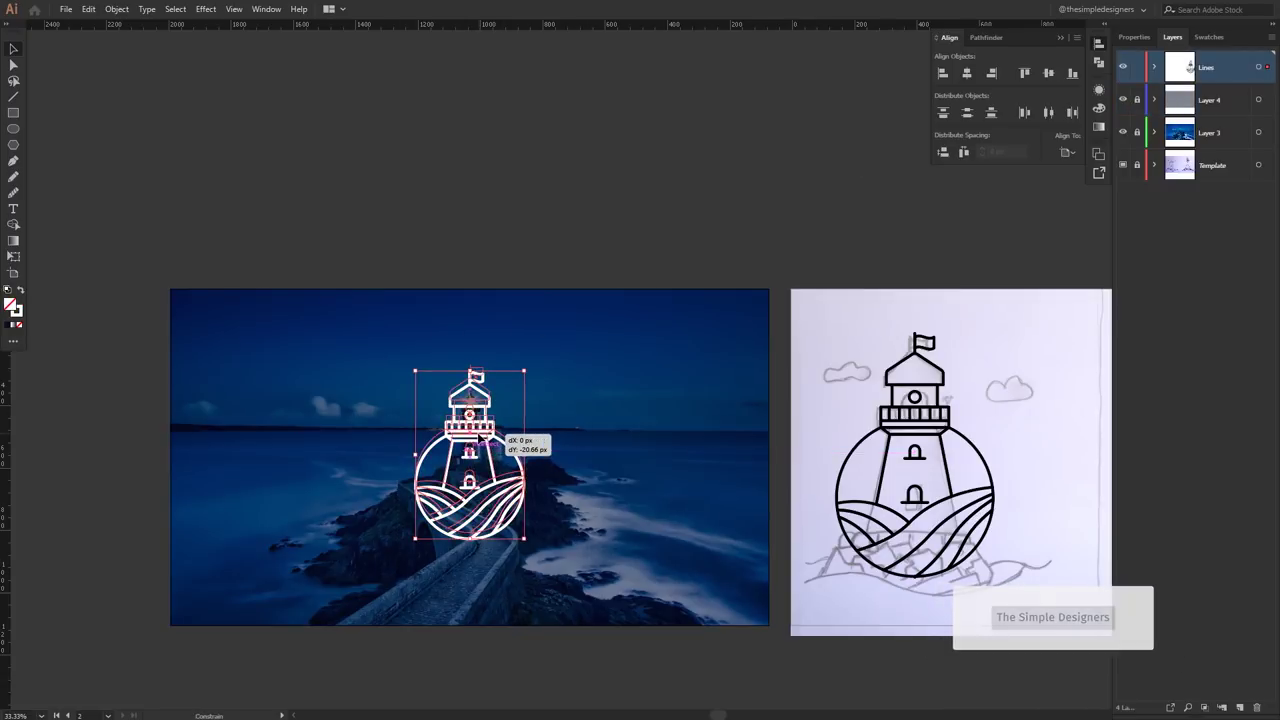
click(577, 483)
click(470, 400)
drag(524, 365, 517, 375)
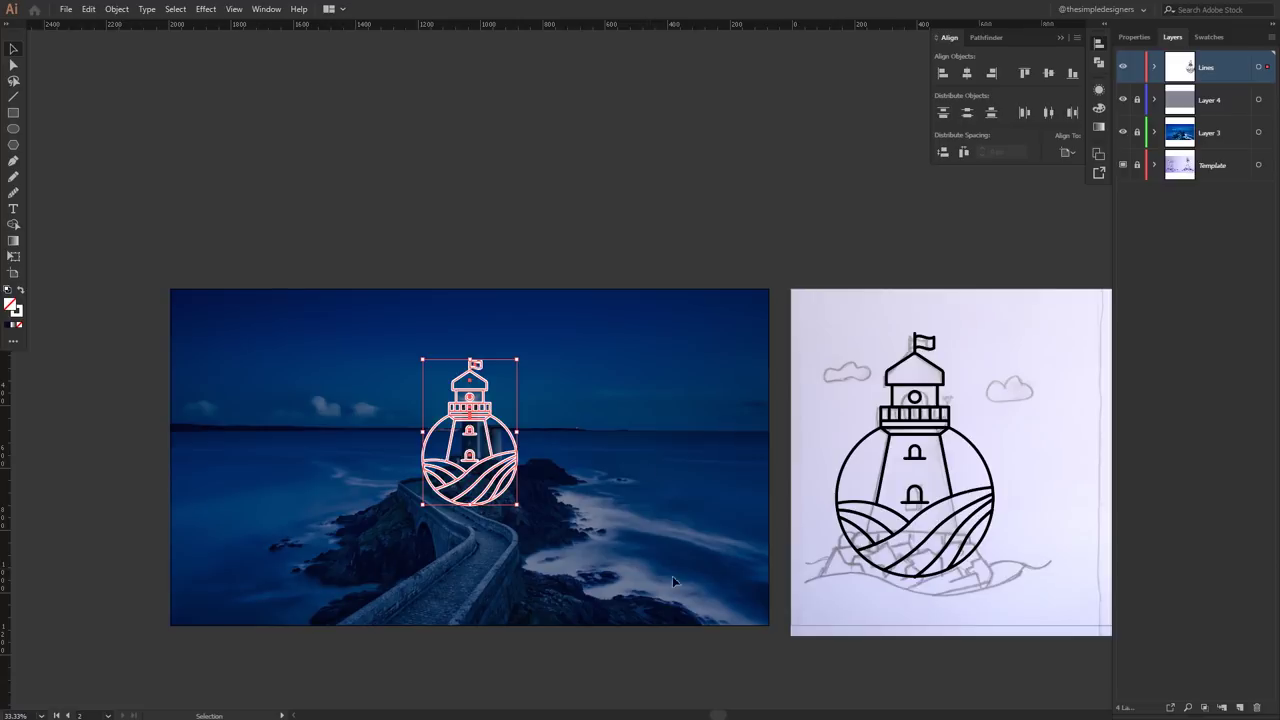
click(632, 648)
click(13, 208)
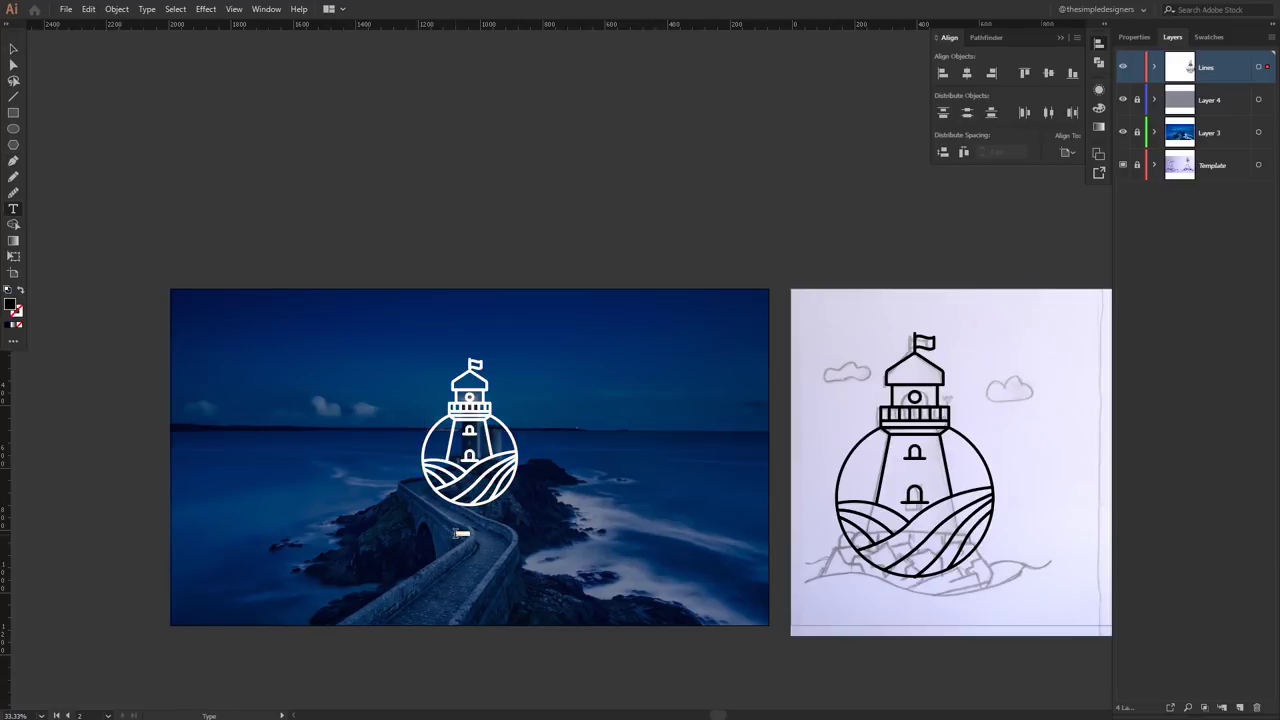
- Place a text object below the lighthouse icon set in Fira Sans Medium
click(465, 533)
key(Escape)
click(1134, 37)
click(1170, 295)
text(FIR)
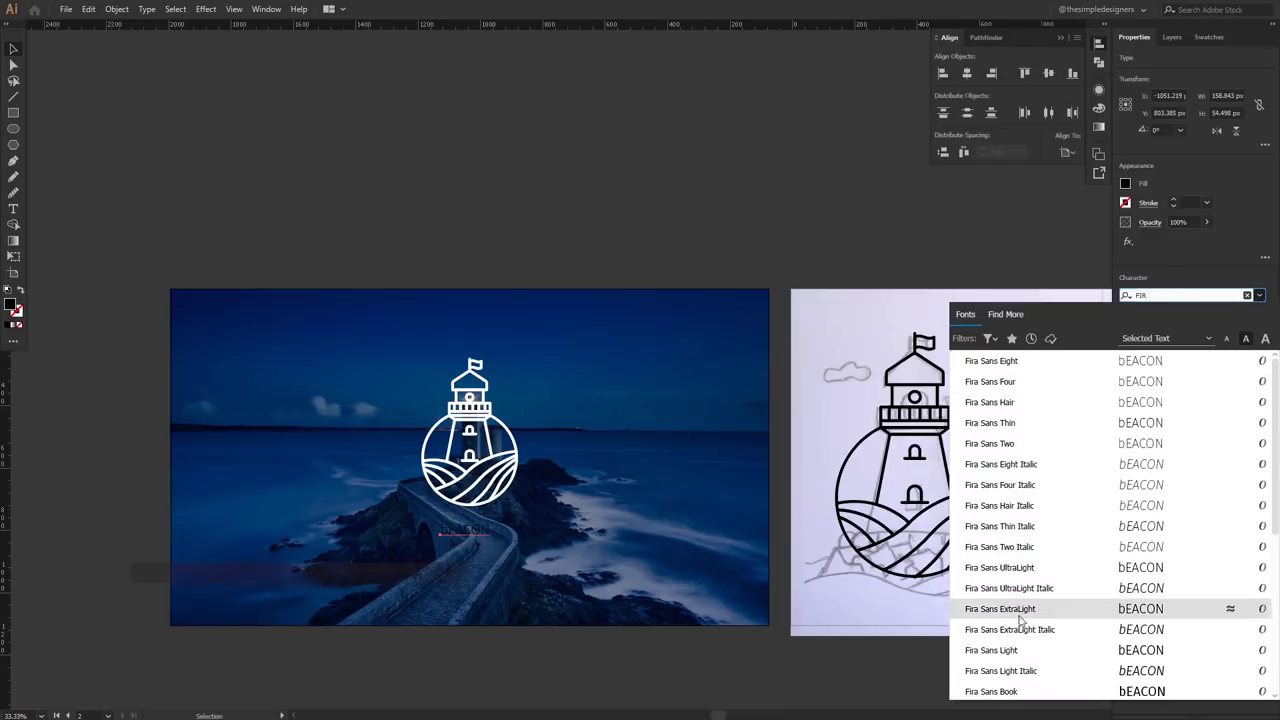
click(1020, 361)
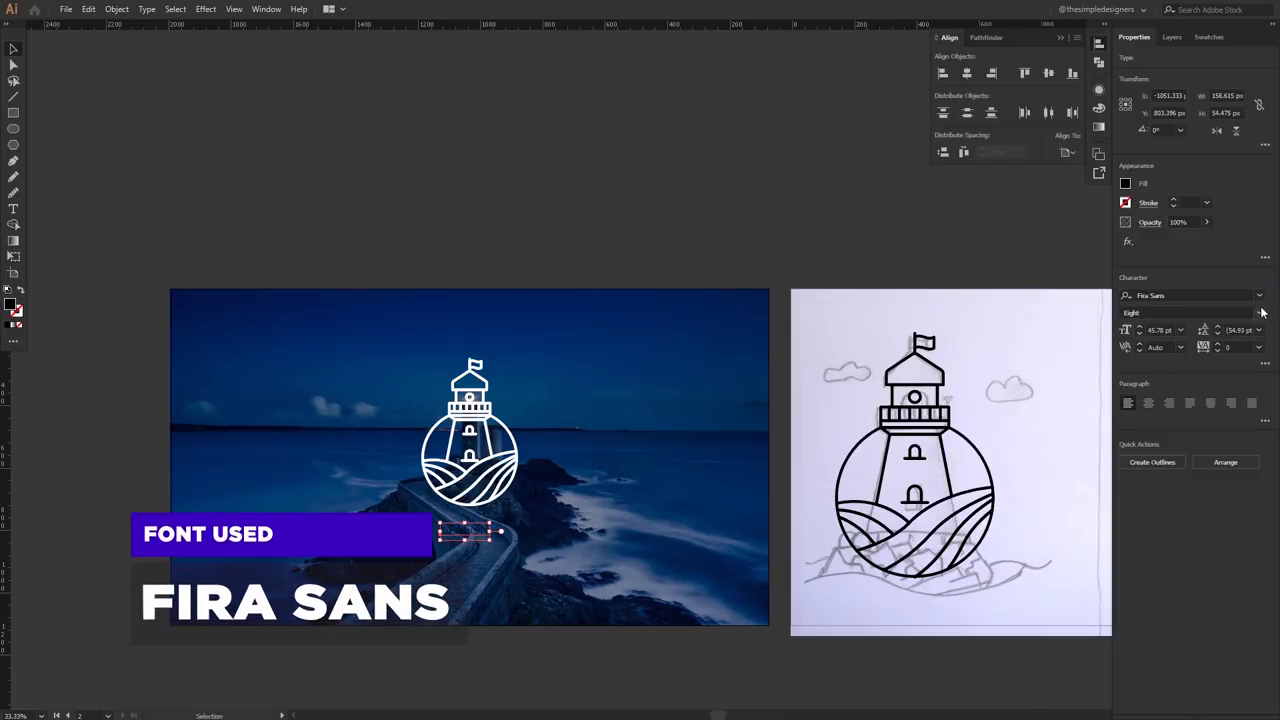
click(1261, 313)
click(1155, 622)
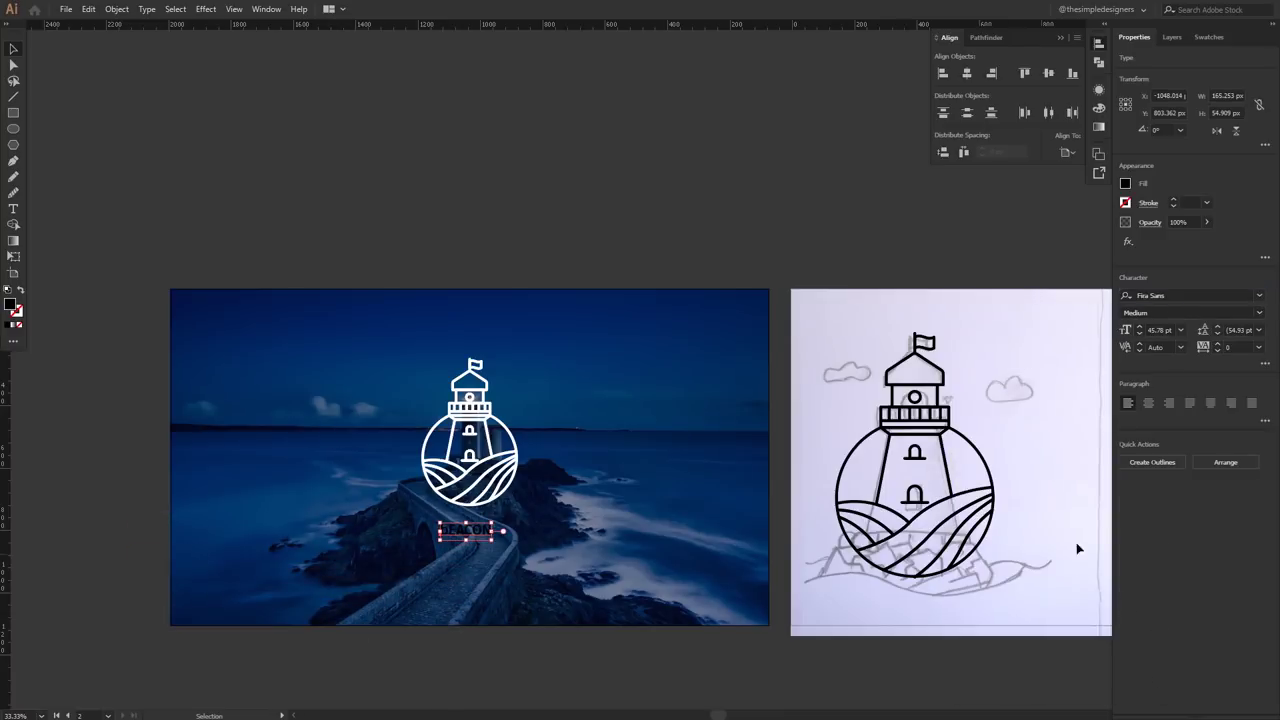
- Fill the text white and enlarge it to about 45.78 pt
click(1125, 184)
click(994, 231)
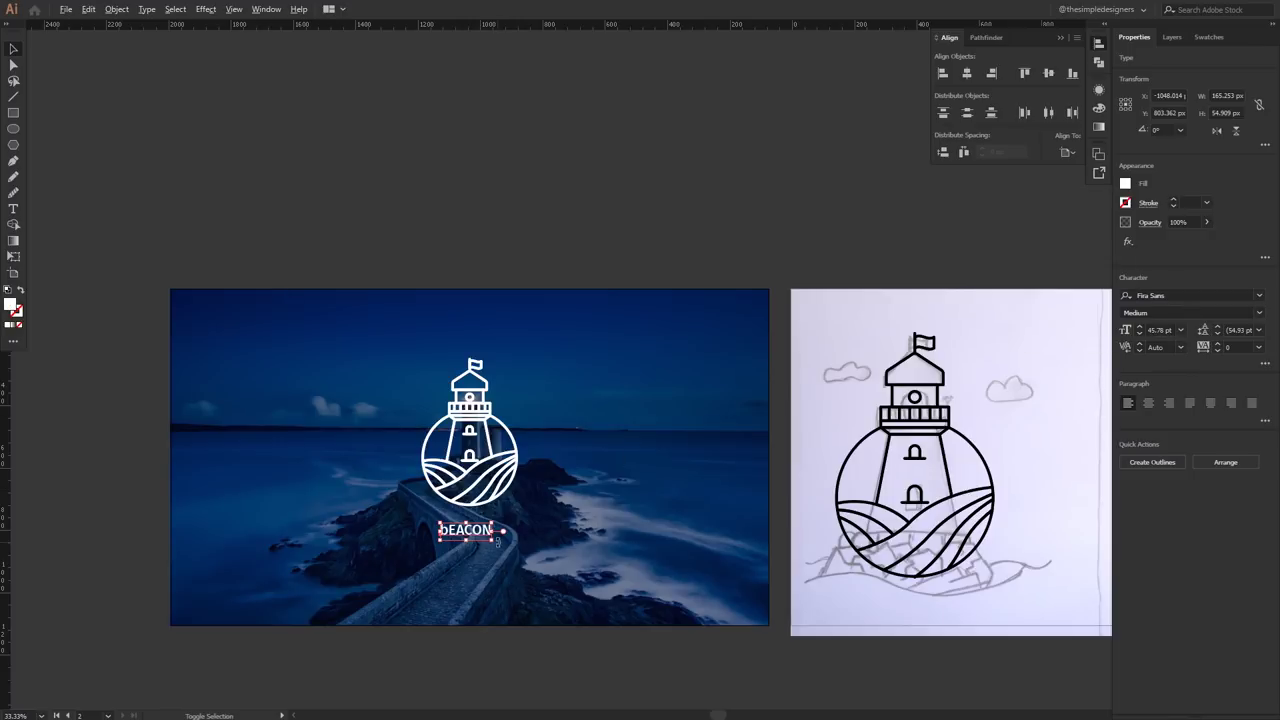
drag(491, 541, 500, 545)
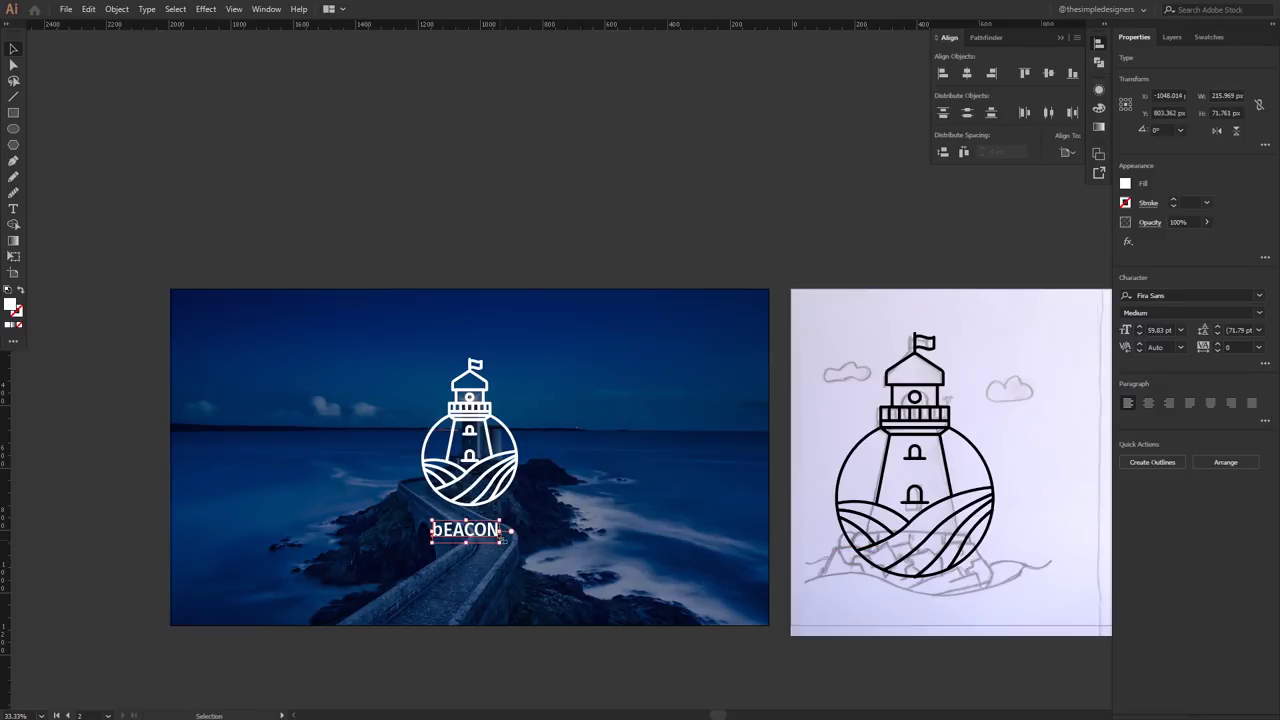
- Replace the caption's wording with 'Beacon'
double_click(487, 538)
key(ctrl+a)
text(b)
key(BackSpace)
text(Beacon)
- Enlarge the Beacon text to 102.67 pt and nudge it into position
click(13, 48)
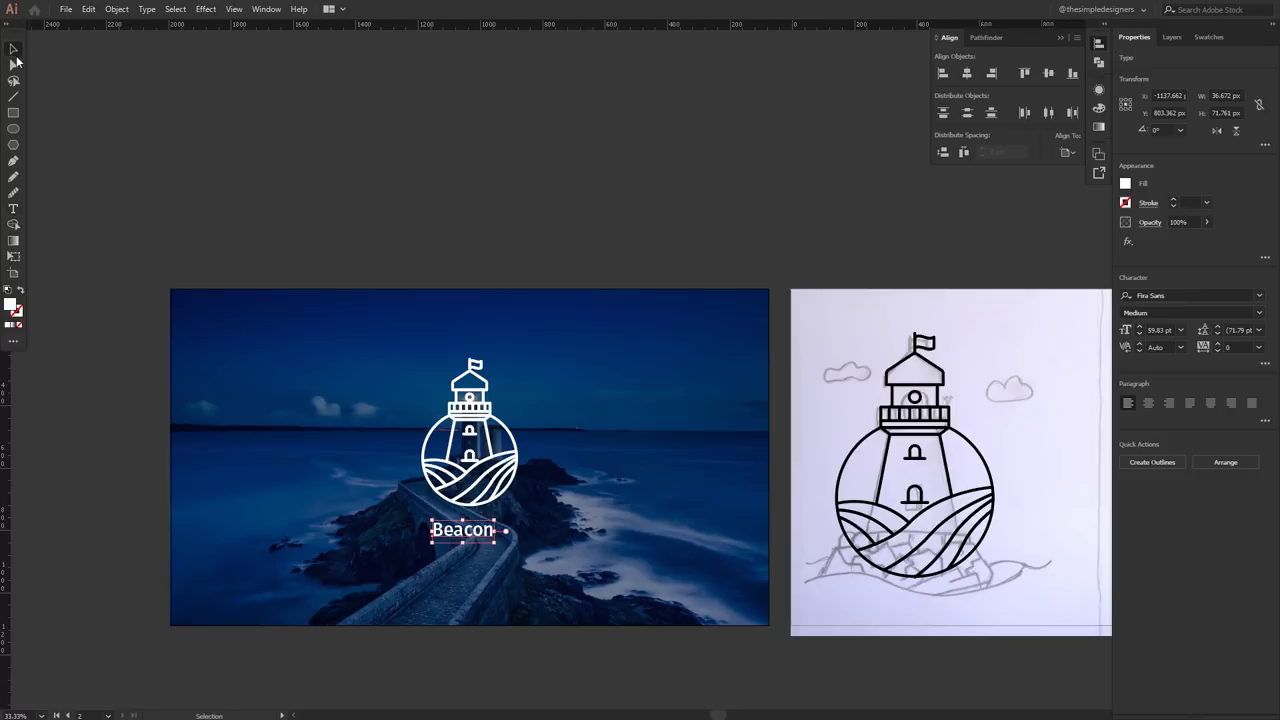
mouse_move(499, 541)
mouse_down()
mouse_move(523, 550)
mouse_move(499, 535)
mouse_up()
click(582, 607)
click(500, 545)
key(Left)
key(Left)
key(Left)
key(Left)
key(Left)
key(Left)
key(Left)
key(Left)
key(Left)
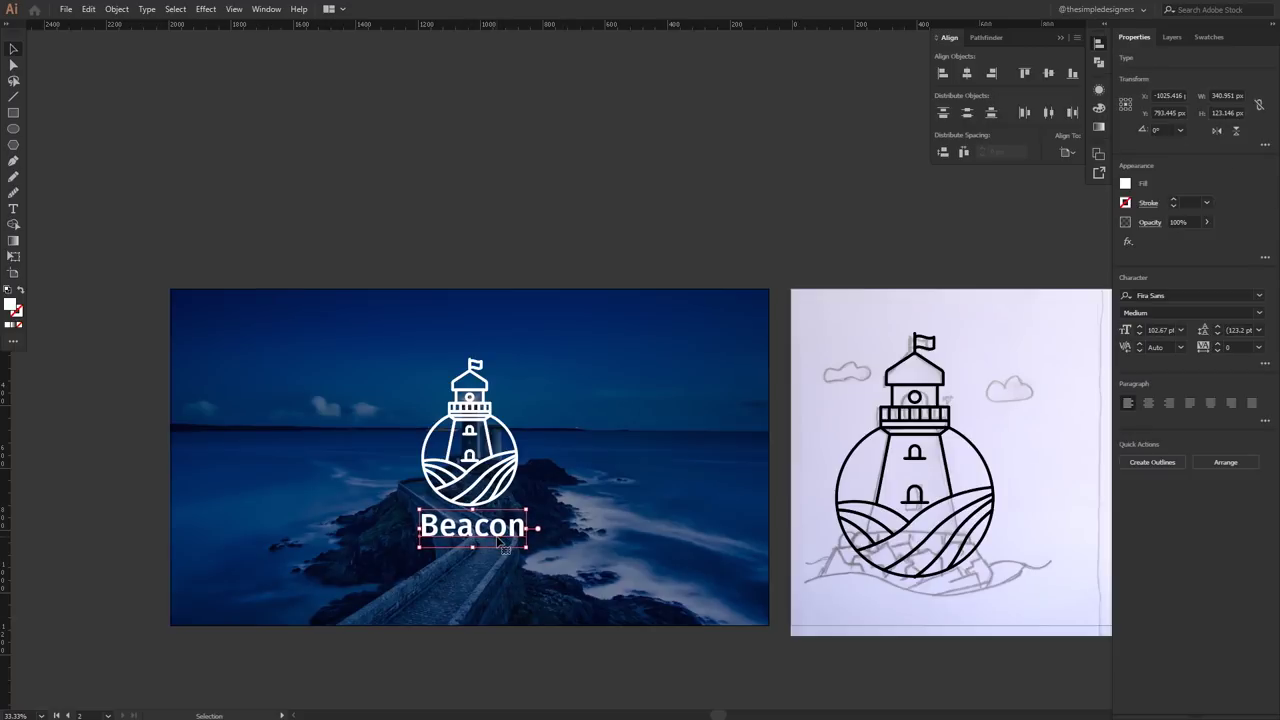
click(509, 652)
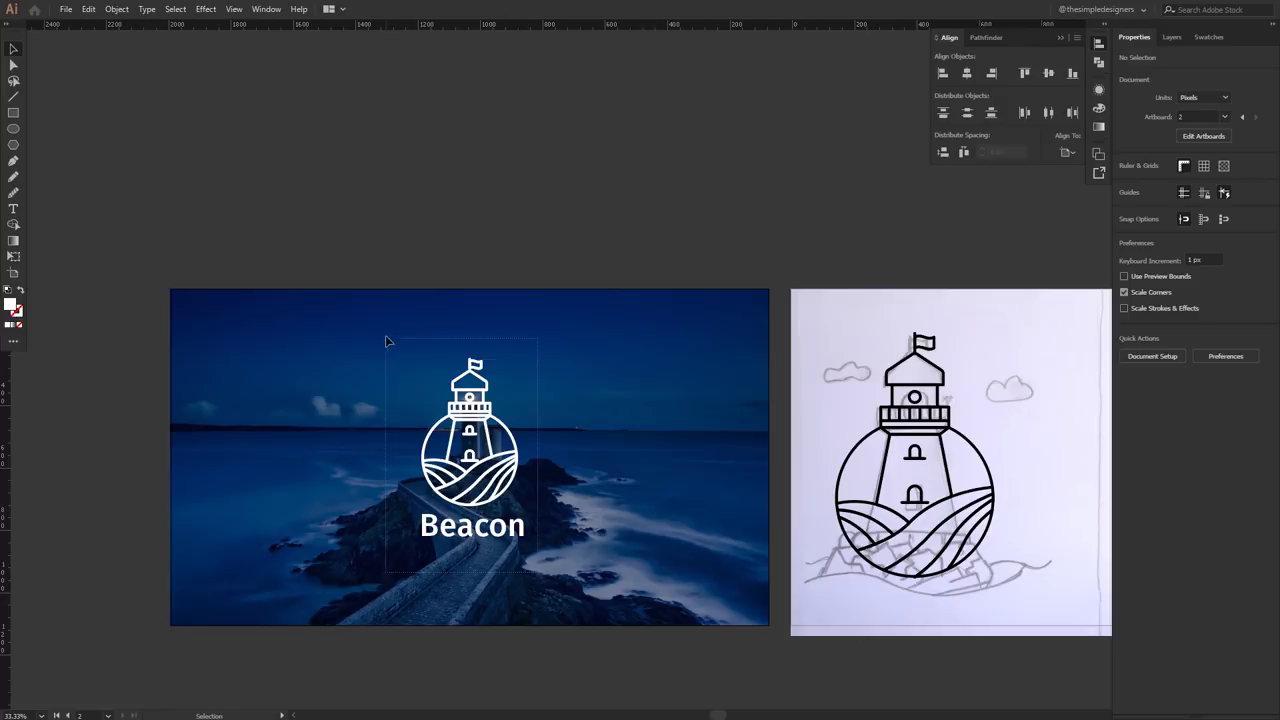
- Scale the lighthouse icon and Beacon up together and nudge them into place
drag(385, 340, 385, 340)
drag(529, 351, 535, 342)
key(Up)
key(Up)
key(Up)
key(Up)
key(Up)
key(Up)
key(Down)
key(Down)
key(Down)
click(532, 654)
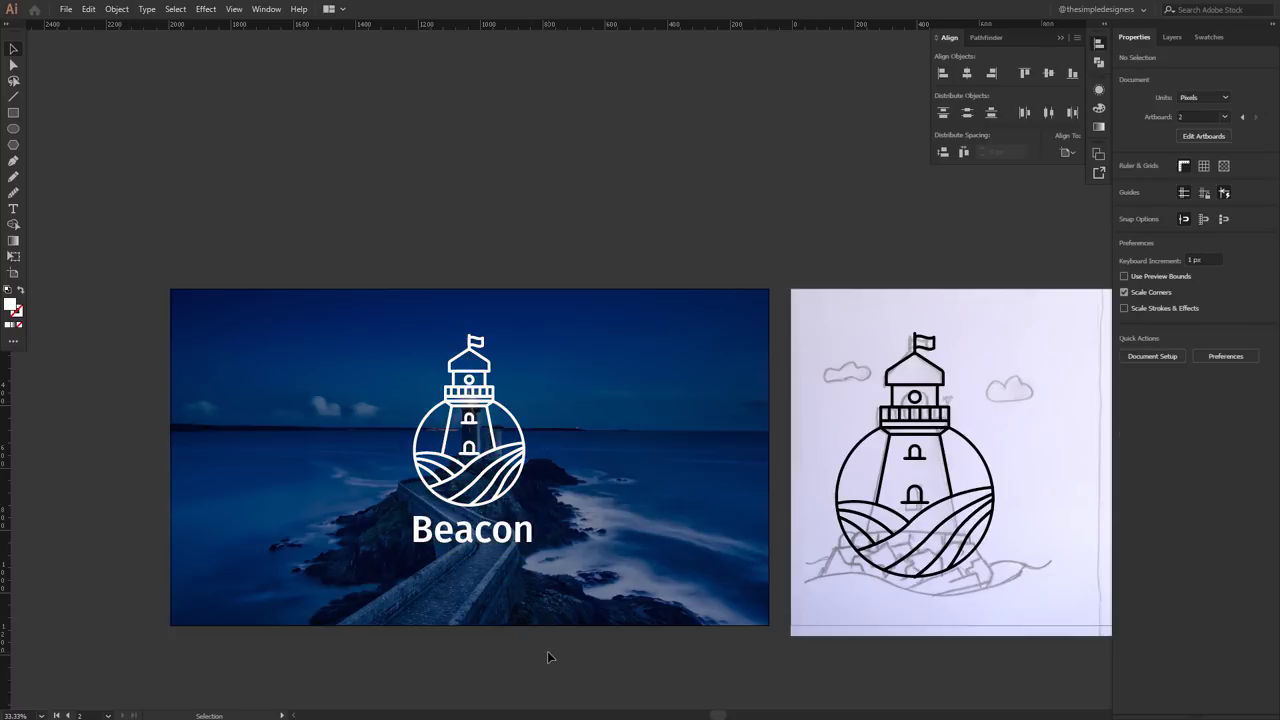
click(488, 537)
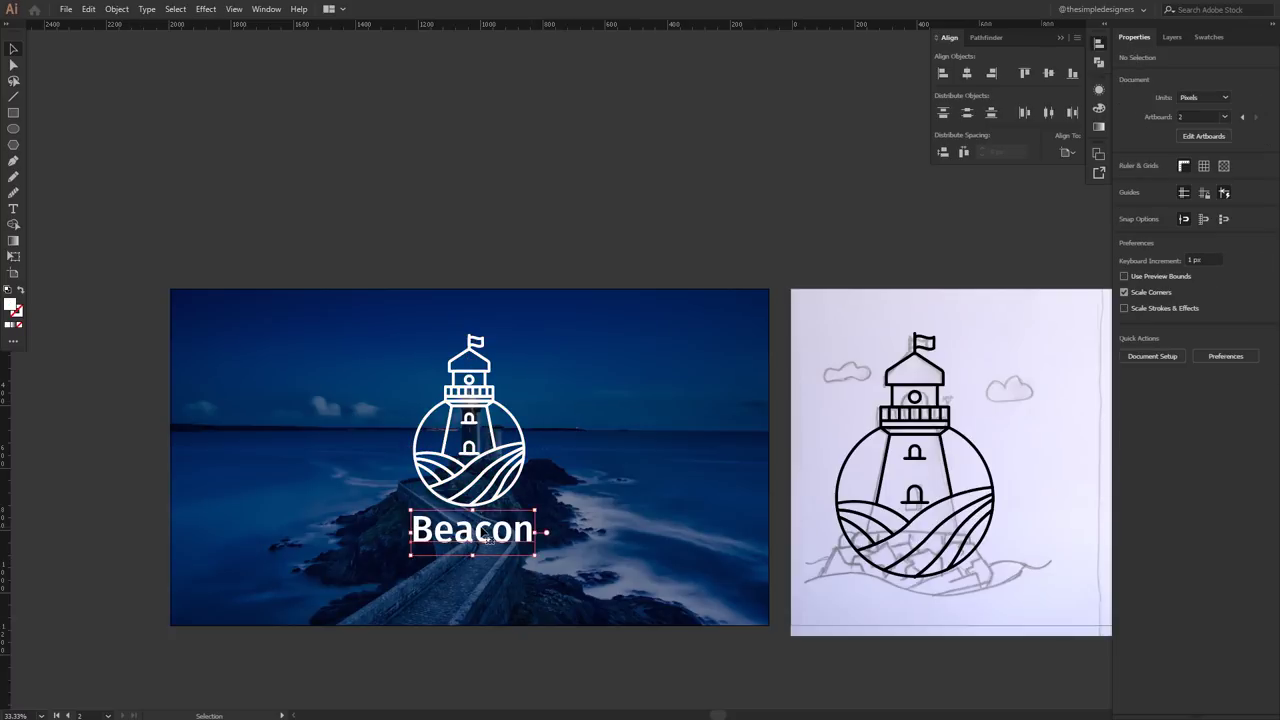